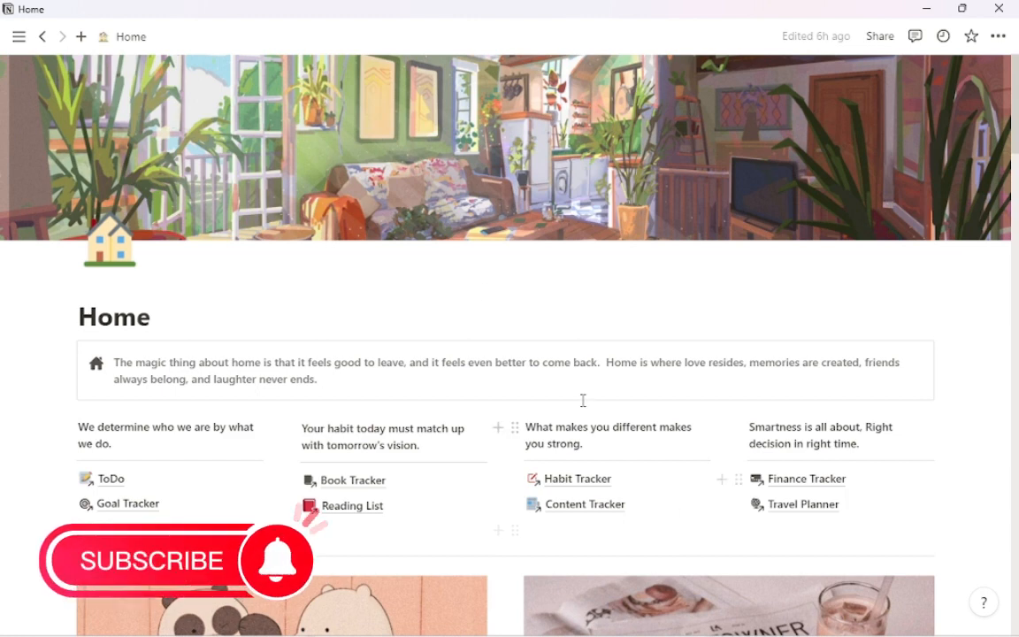
Switch to Firefox and open the Notion website notion.so in a new tab
mouse_move(19, 36)
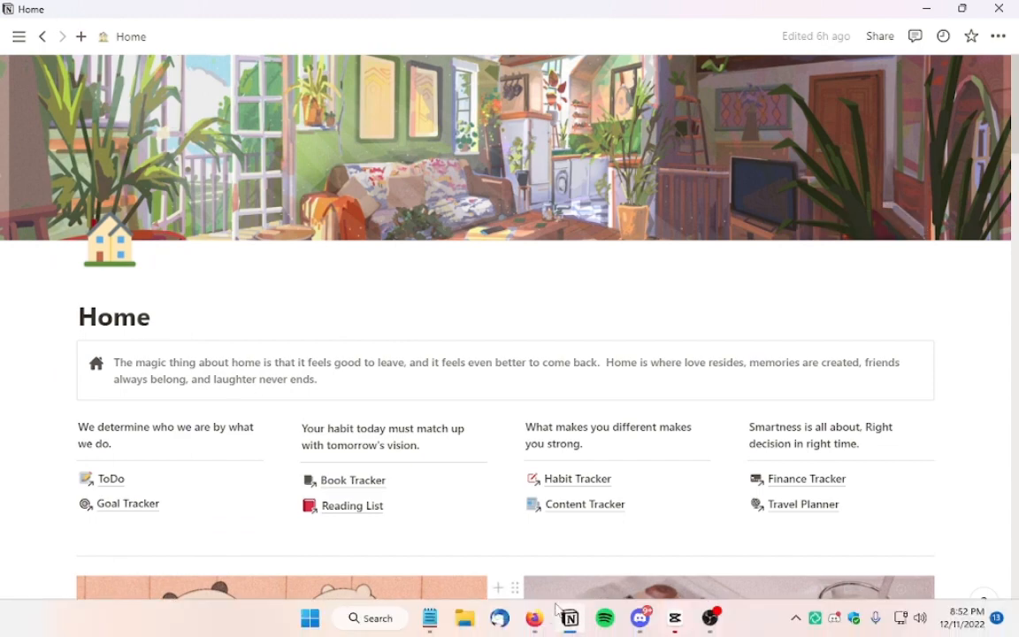
left_click(534, 617)
key("ctrl+t")
type("notion")
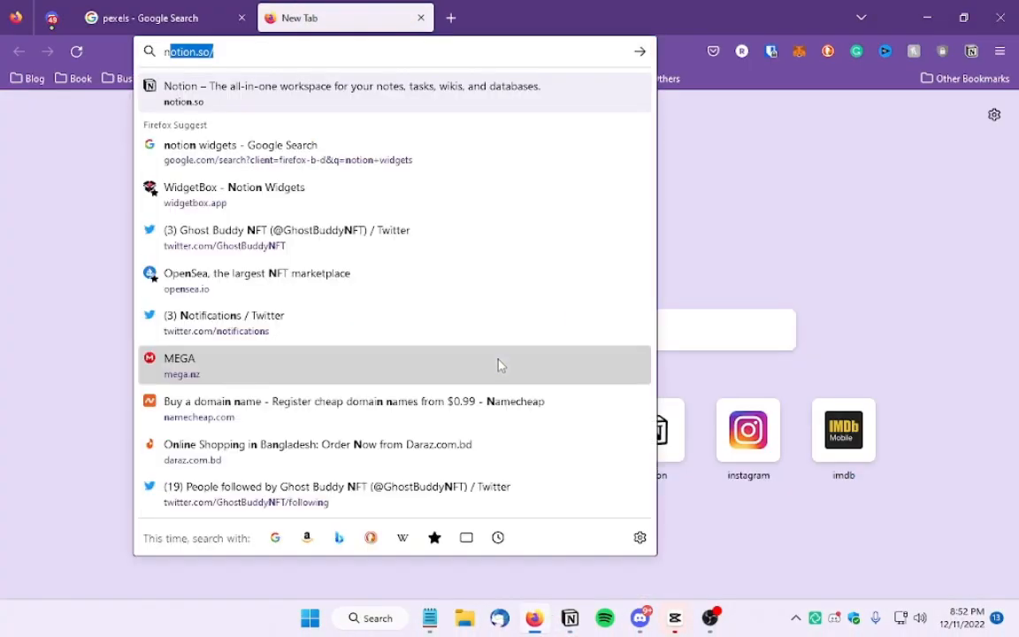
key("BackSpace")
key("Return")
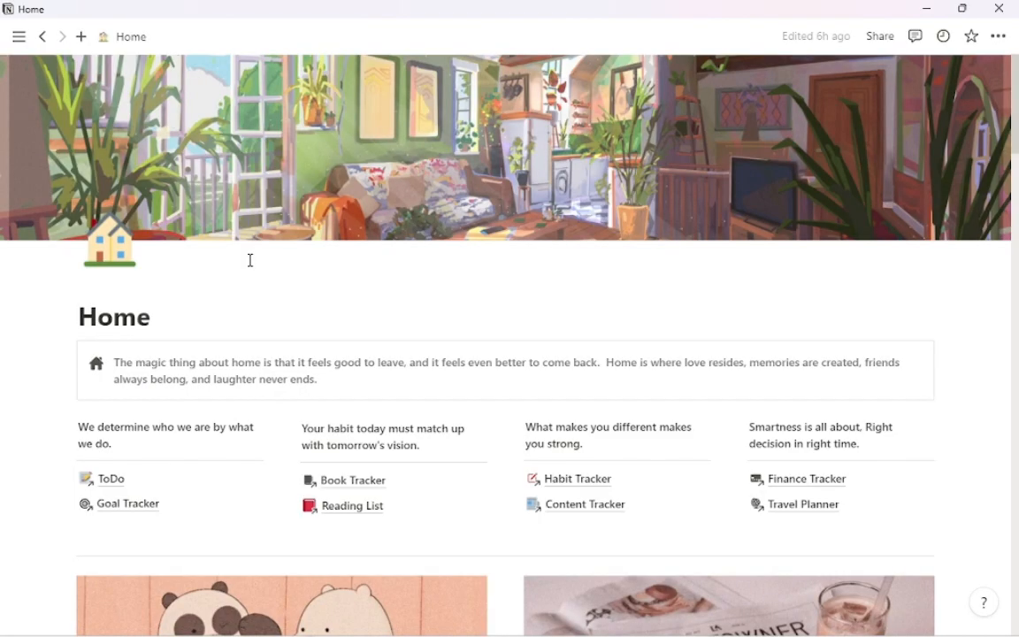
Examine the list of private pages and teamspaces in the Notion workspace
mouse_move(2, 329)
scroll(51, 358, "down", 4)
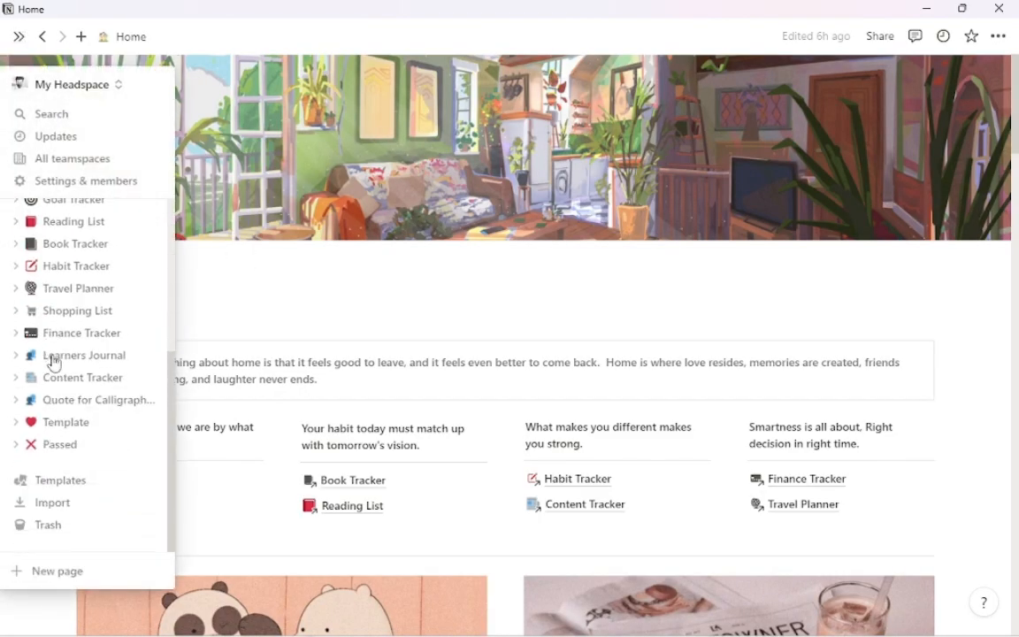
scroll(53, 361, "up", 4)
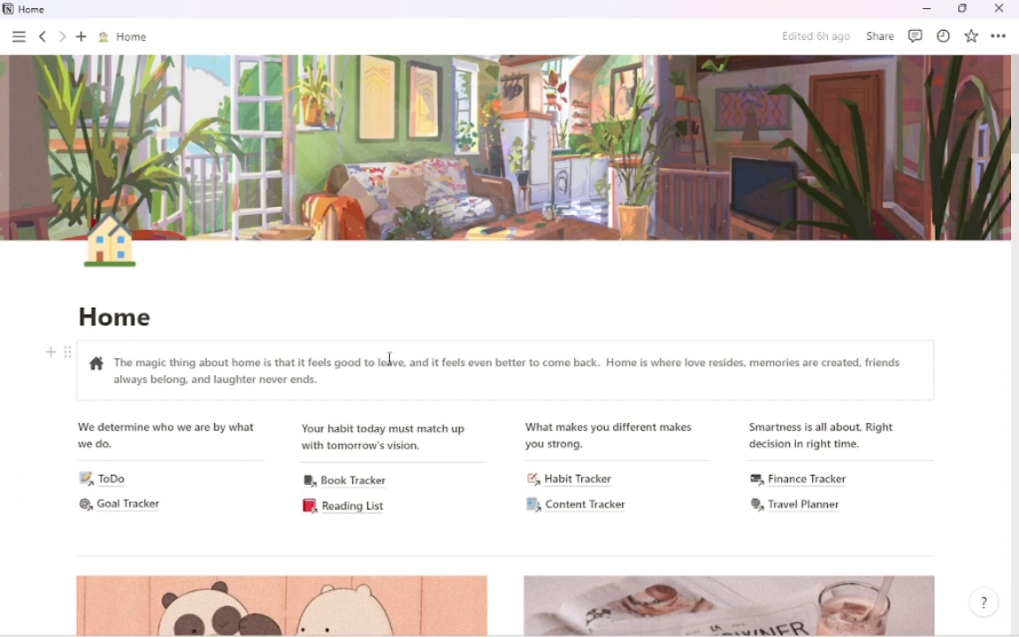
mouse_move(4, 439)
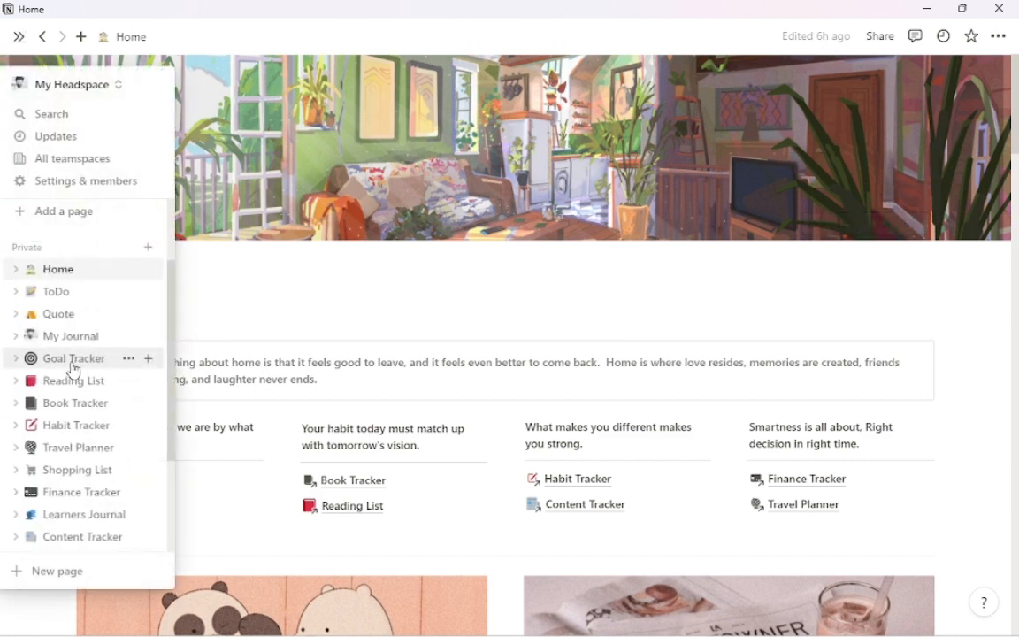
scroll(68, 364, "down", 2)
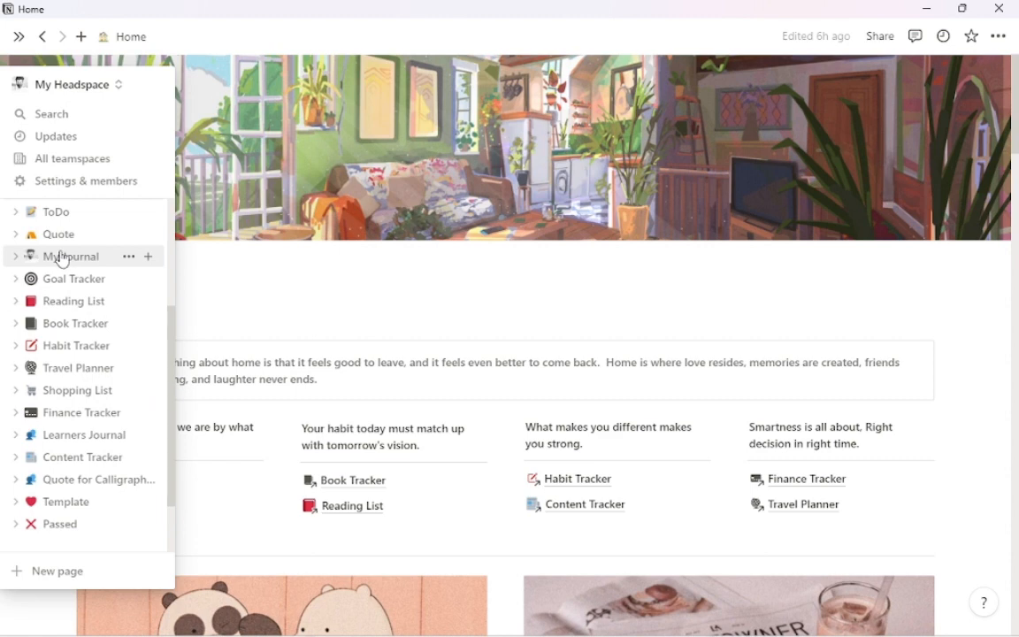
scroll(91, 278, "up", 3)
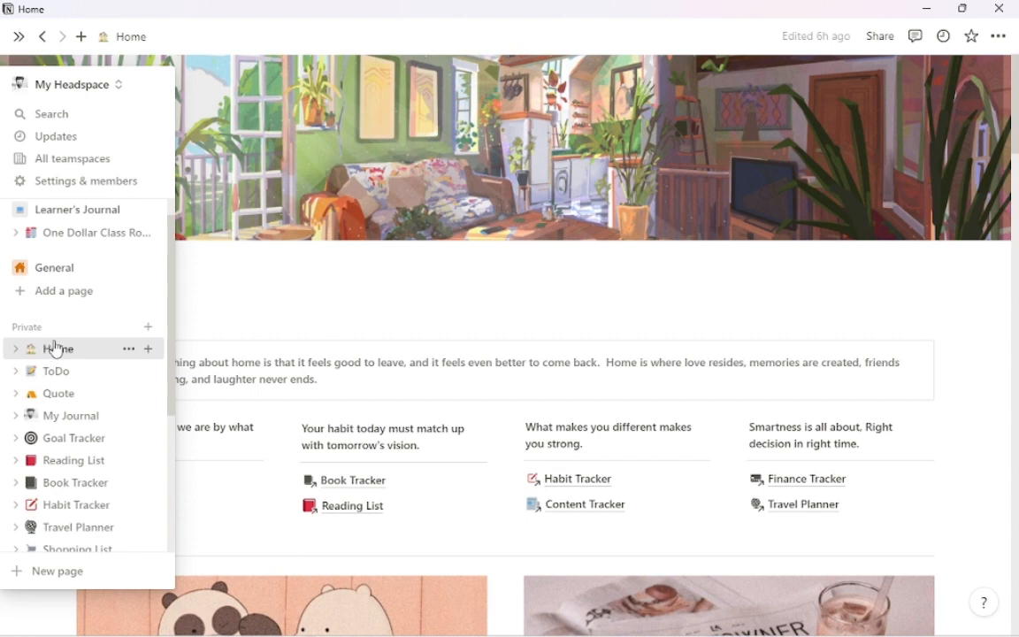
Look through the Home page's linked pages, images and its Goal Tracker, Book Tracker and Reading List sections
scroll(208, 300, "down", 1)
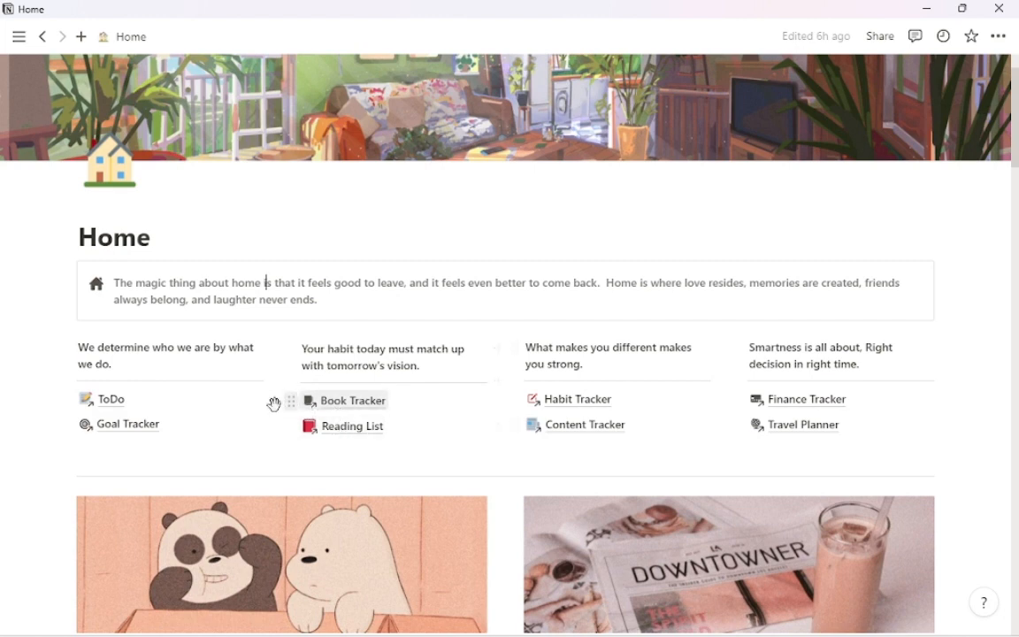
scroll(521, 410, "down", 2)
scroll(520, 410, "down", 2)
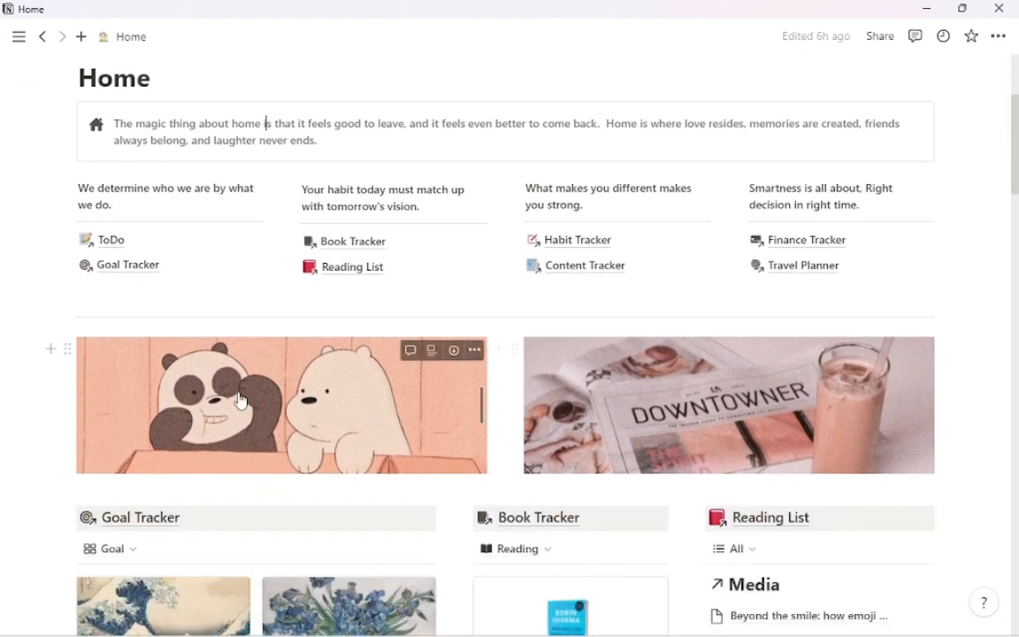
scroll(705, 365, "down", 6)
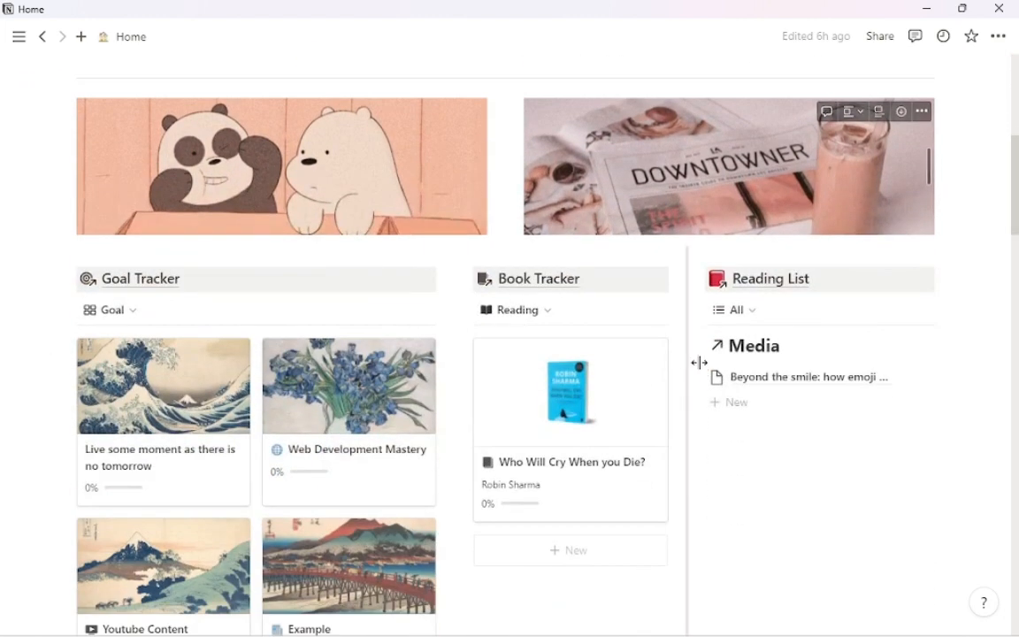
scroll(670, 336, "up", 4)
scroll(423, 315, "down", 4)
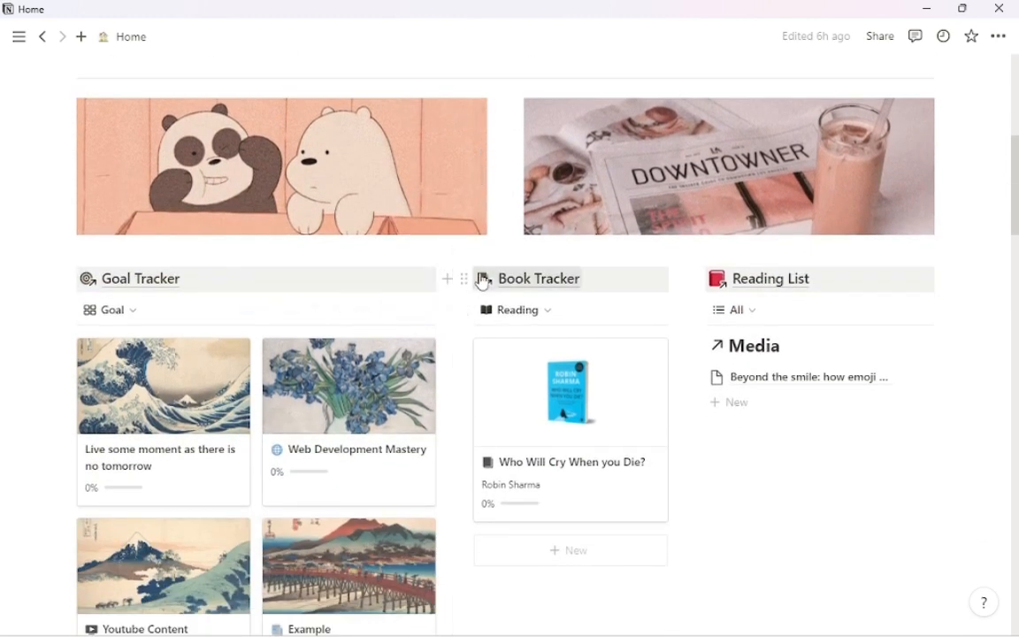
scroll(393, 259, "down", 2)
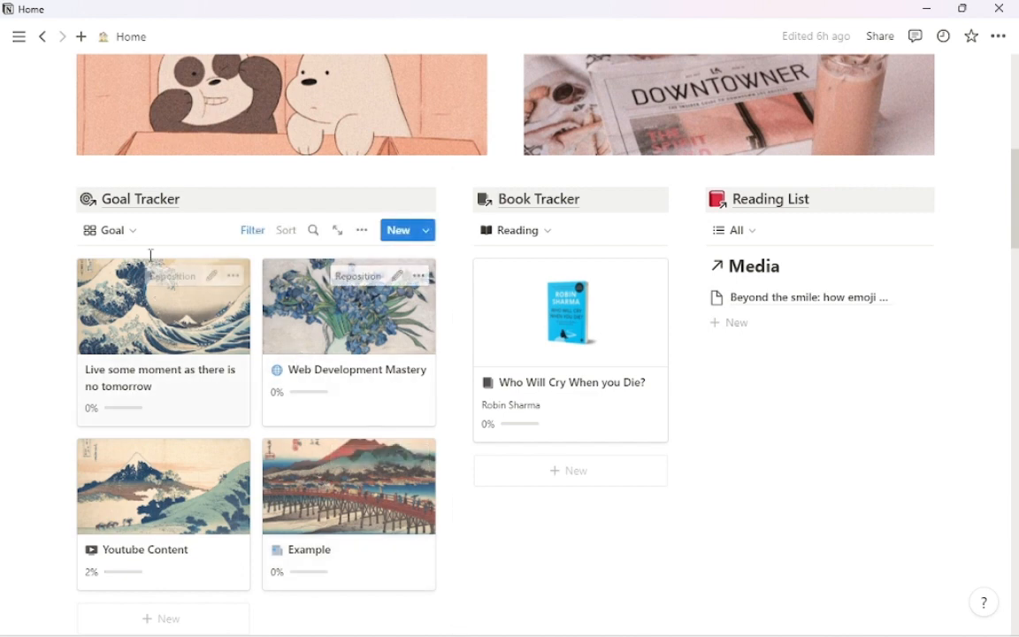
Add HTML and CSS as steps to the Web Development Mastery goal, leaving their dates empty, and close the goal
left_click(335, 341)
scroll(416, 343, "down", 5)
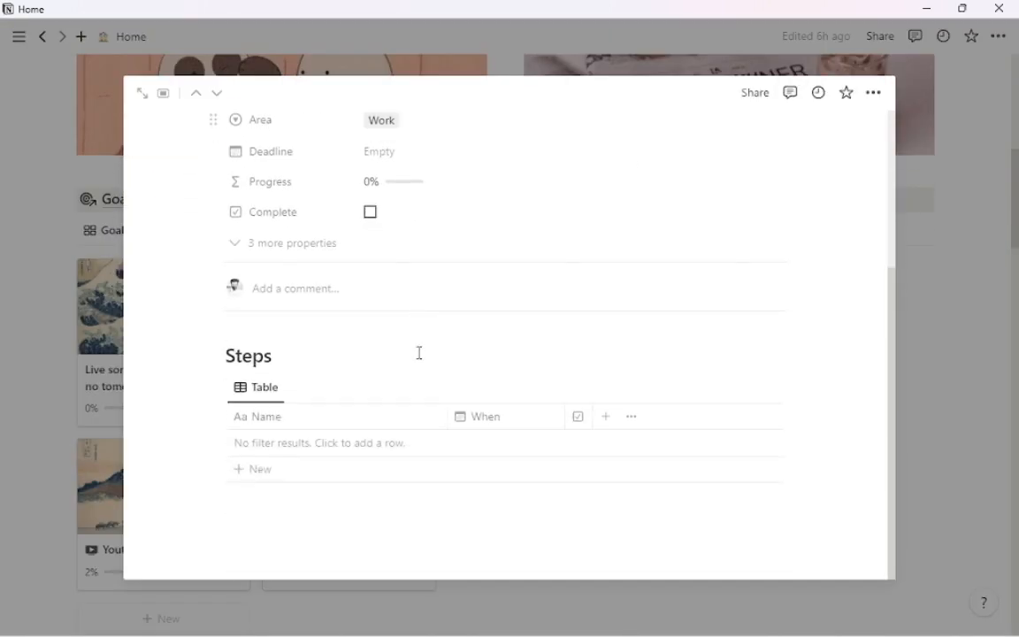
left_click(295, 446)
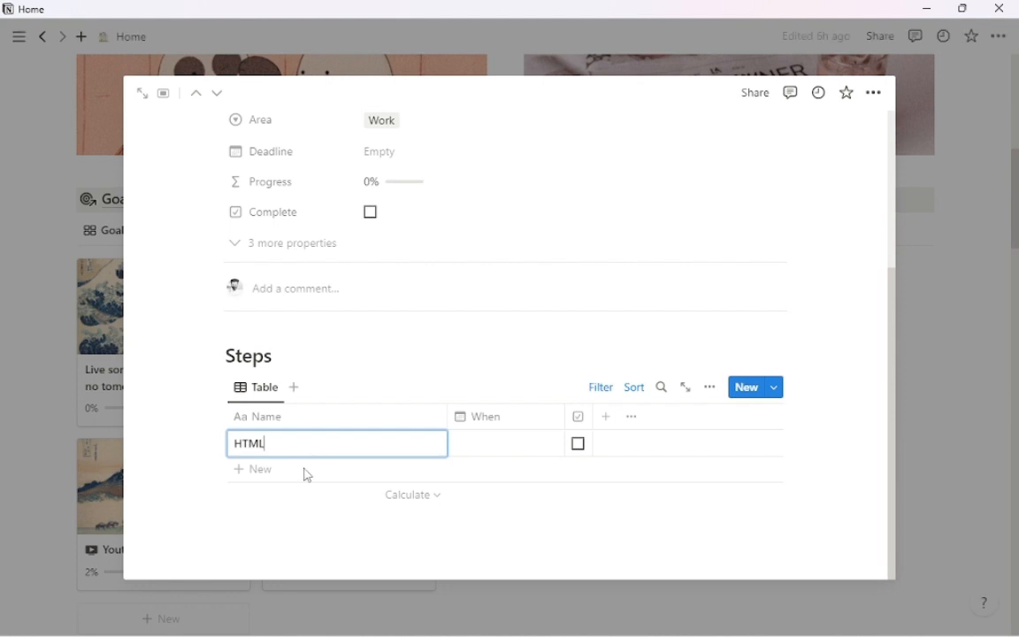
left_click(300, 470)
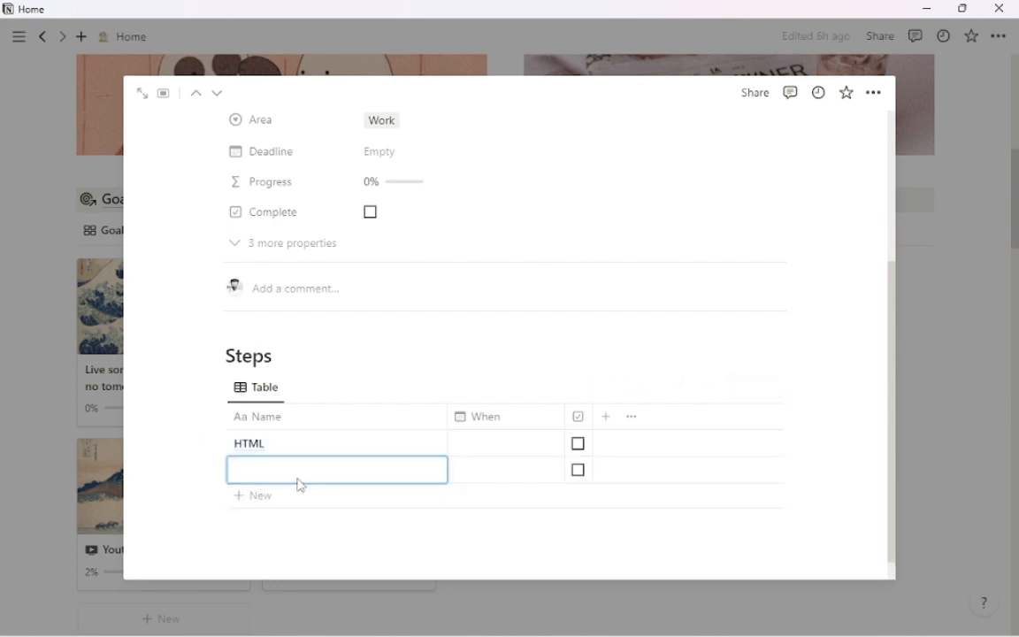
type("CSS")
key("Return")
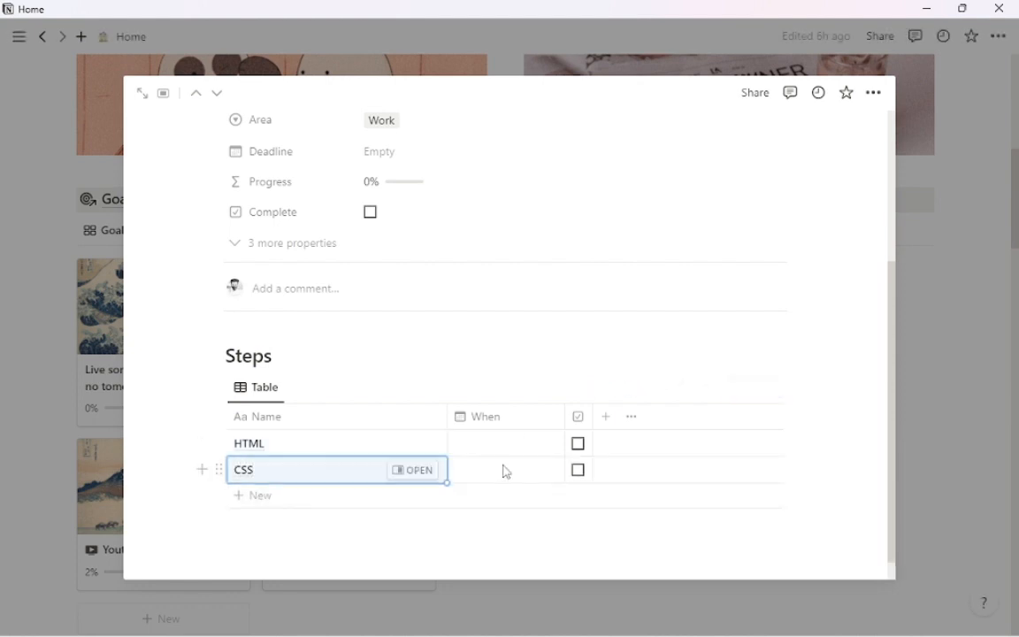
left_click(503, 440)
key("Escape")
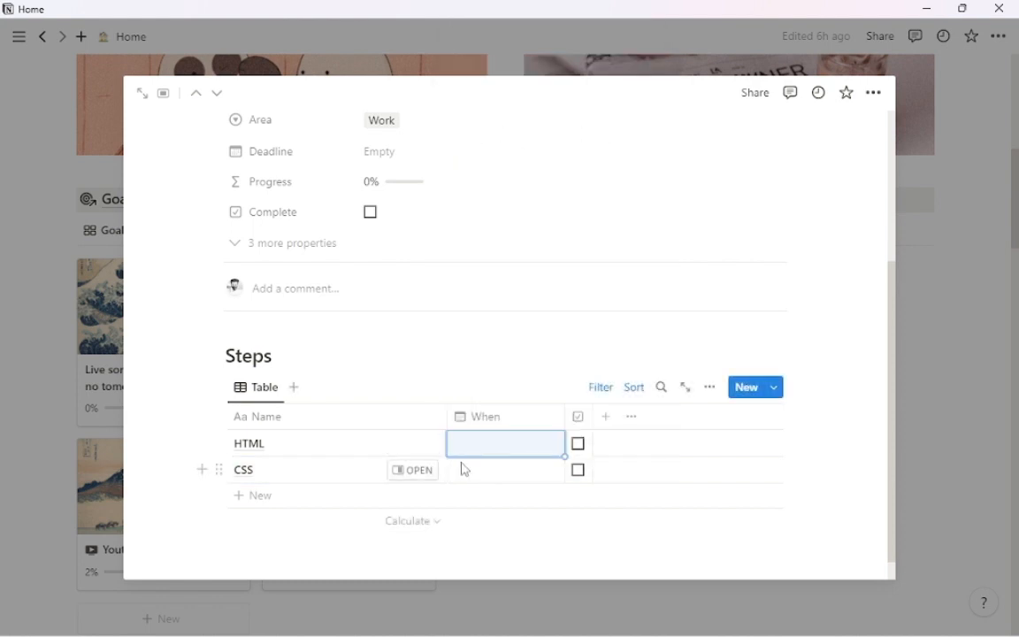
key("Escape")
left_click(30, 299)
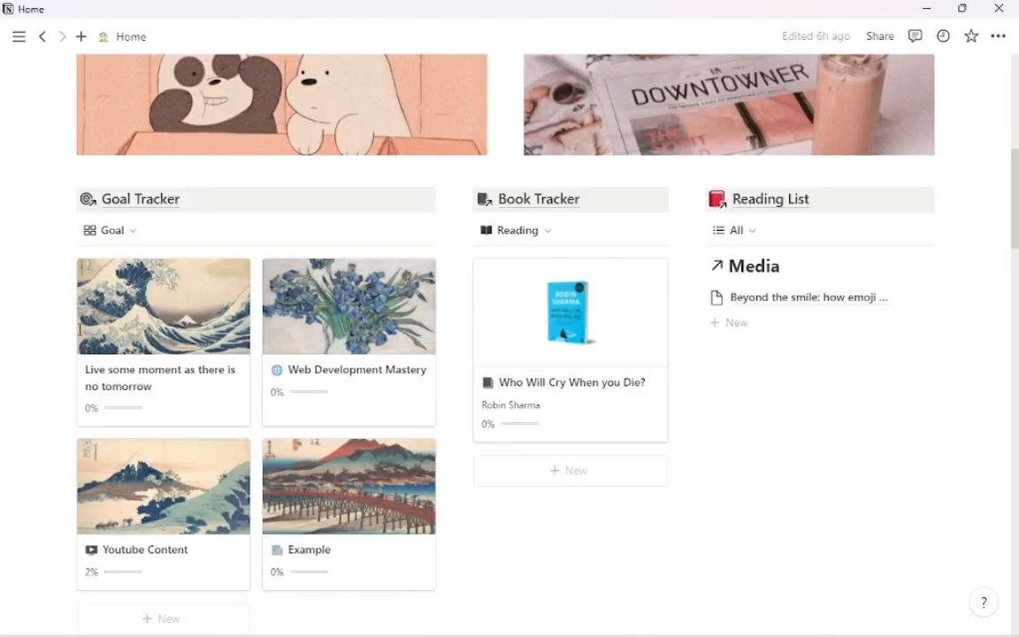
Mark the HTML step of the Web Development Mastery goal as done and check the goal's progress
left_click(377, 402)
scroll(418, 389, "down", 3)
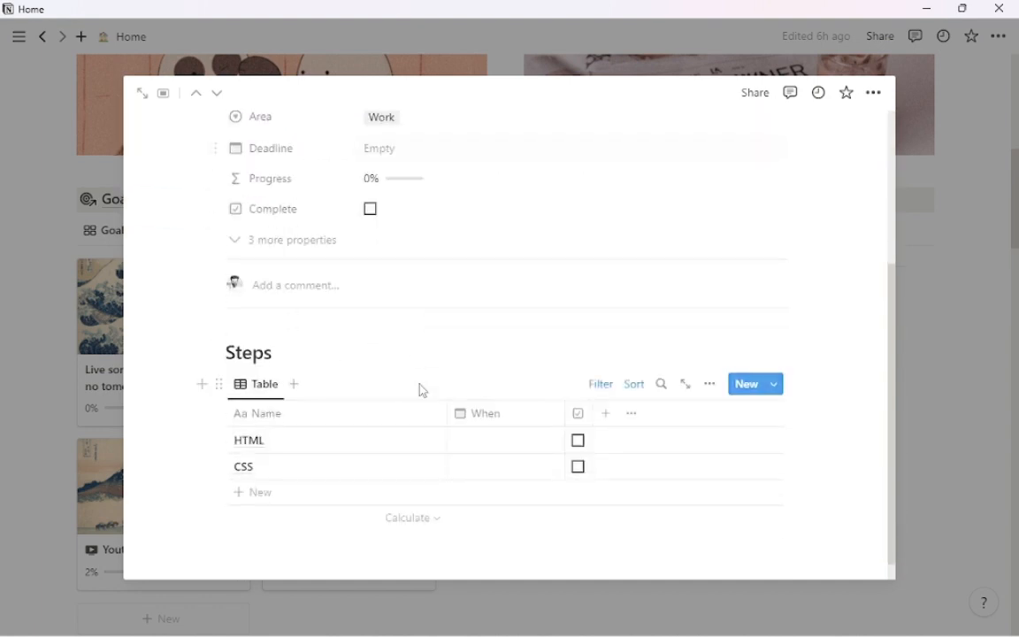
left_click(495, 441)
left_click(579, 446)
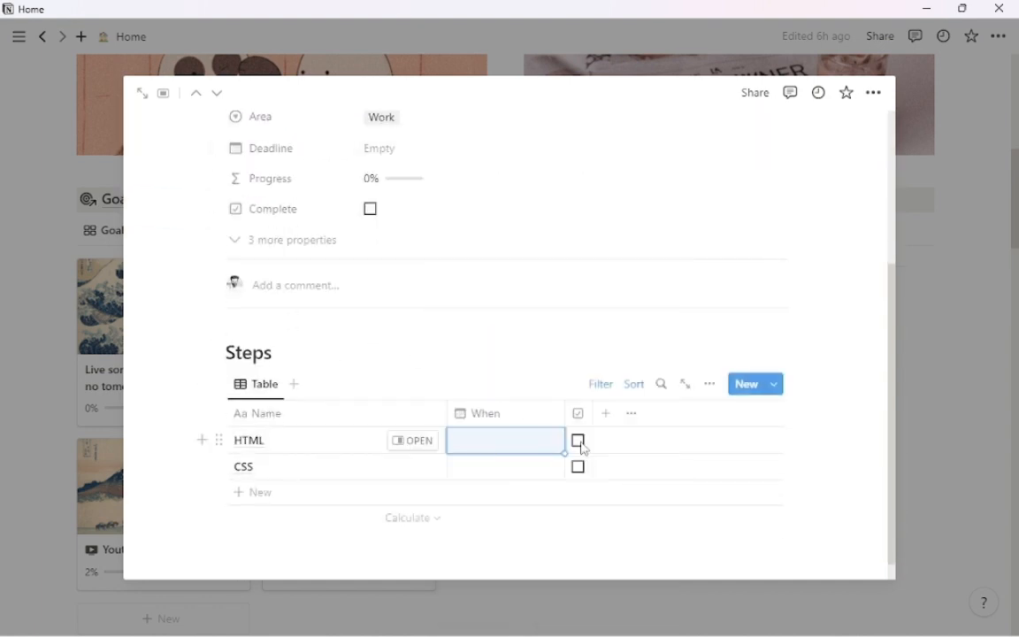
left_click(579, 440)
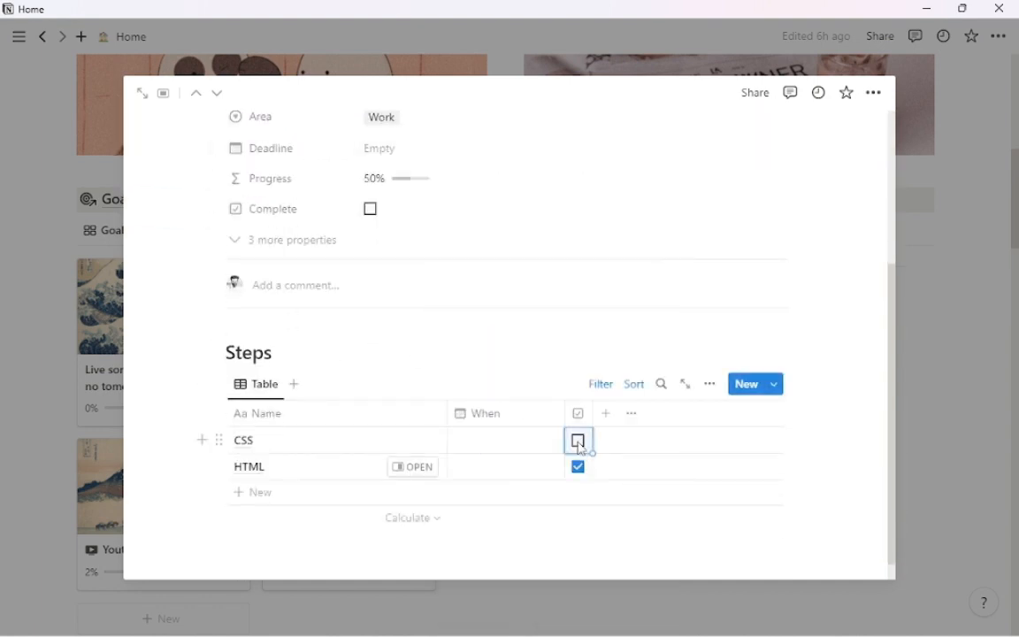
left_click(41, 367)
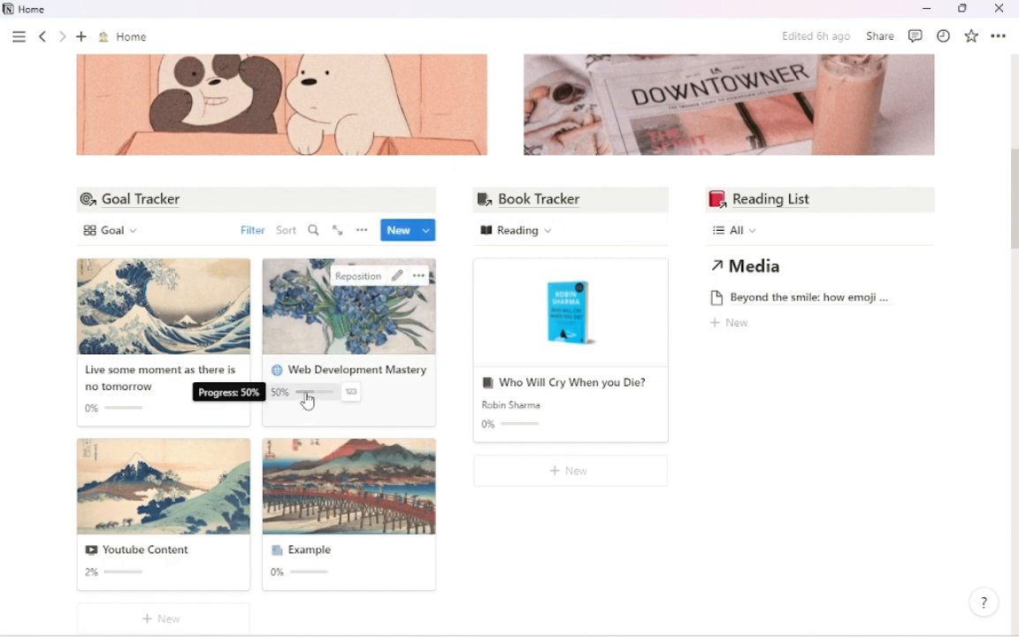
left_click(376, 402)
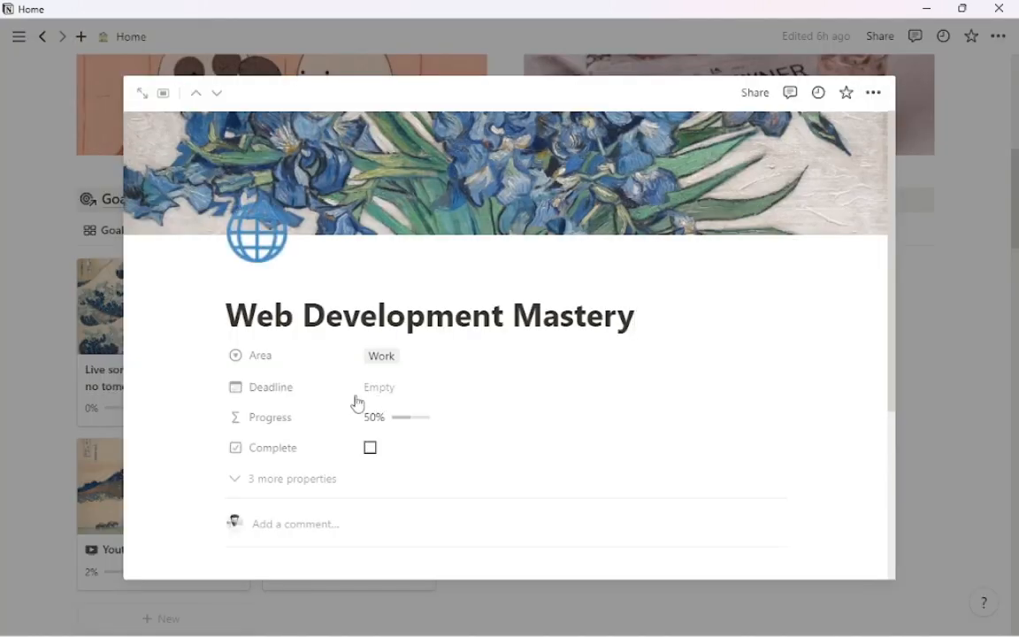
left_click(26, 358)
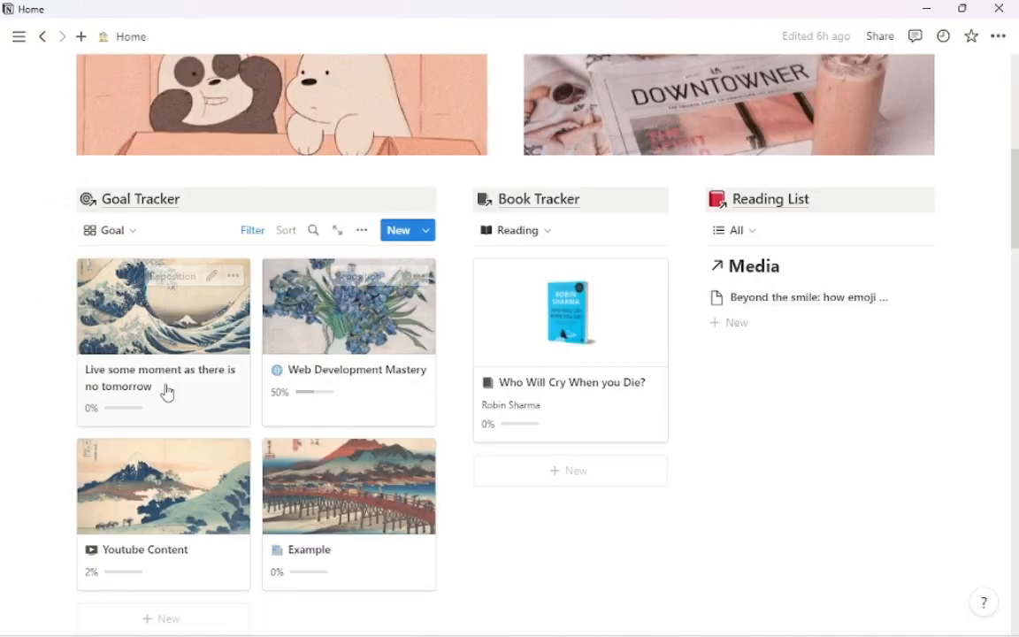
Set the current page of the book "Who Will Cry When you Die?" to 15 in the Book Tracker
scroll(142, 354, "down", 3)
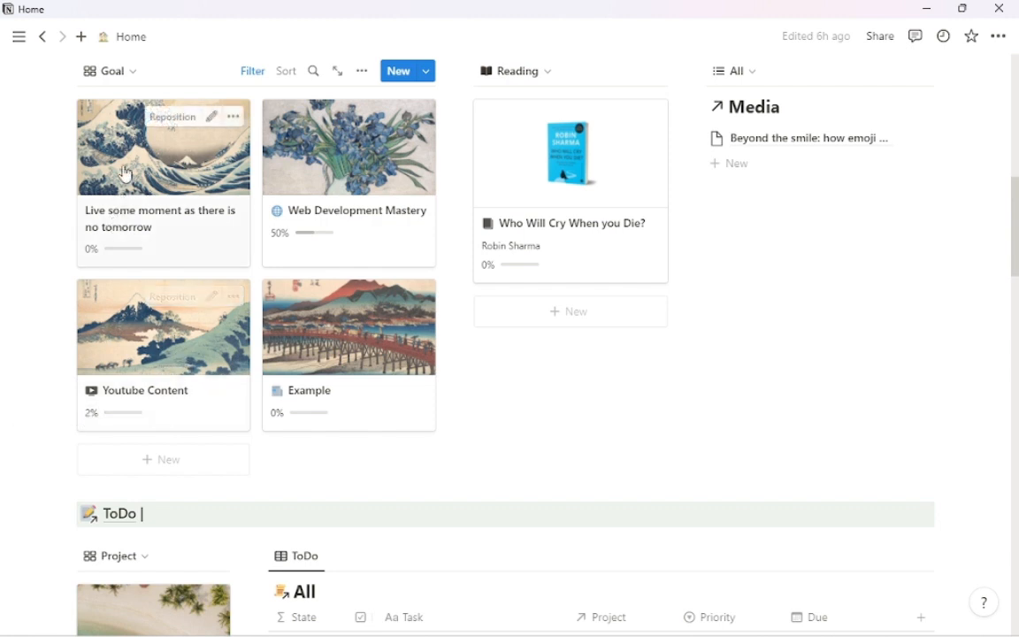
scroll(136, 266, "up", 3)
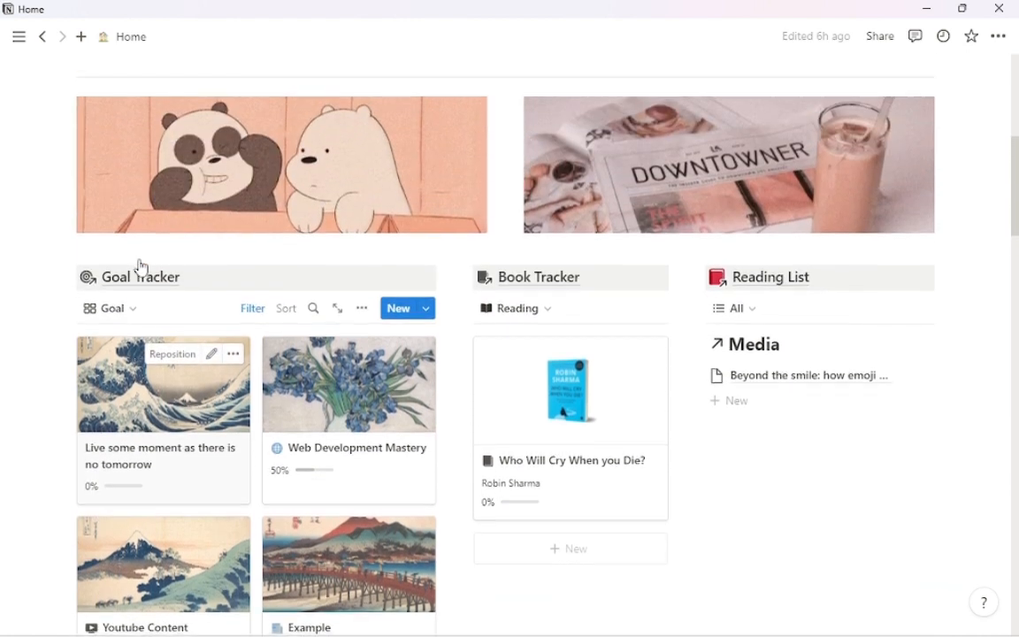
left_click(498, 411)
scroll(502, 387, "down", 1)
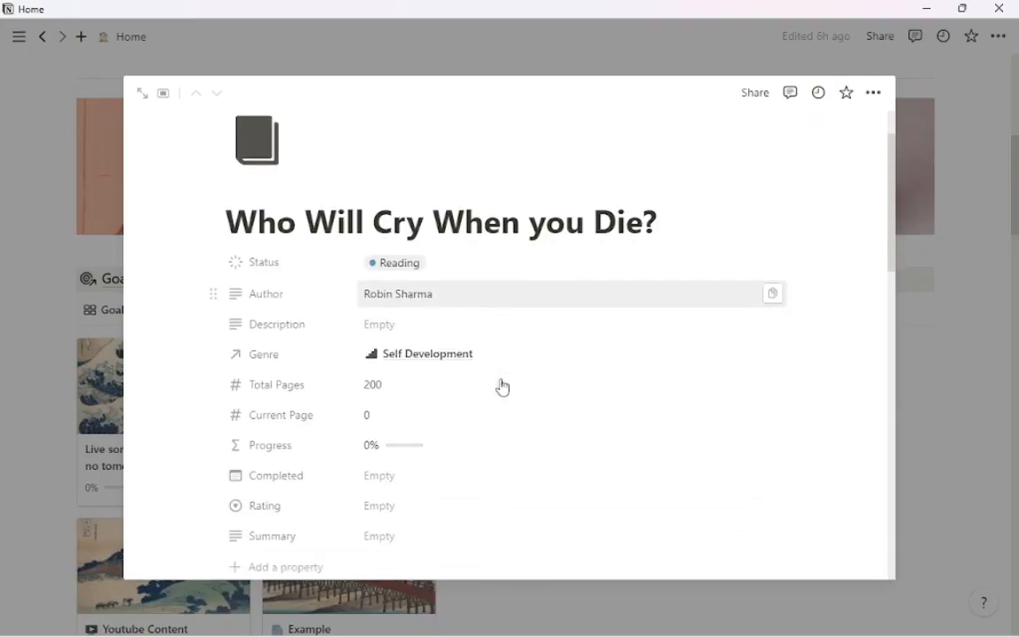
left_click(386, 410)
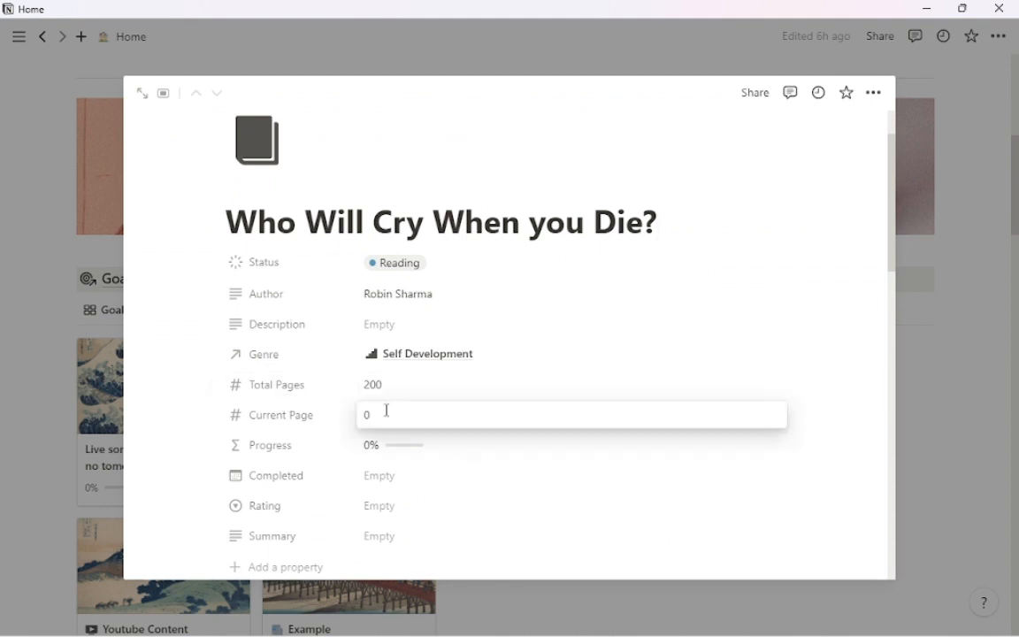
key("BackSpace")
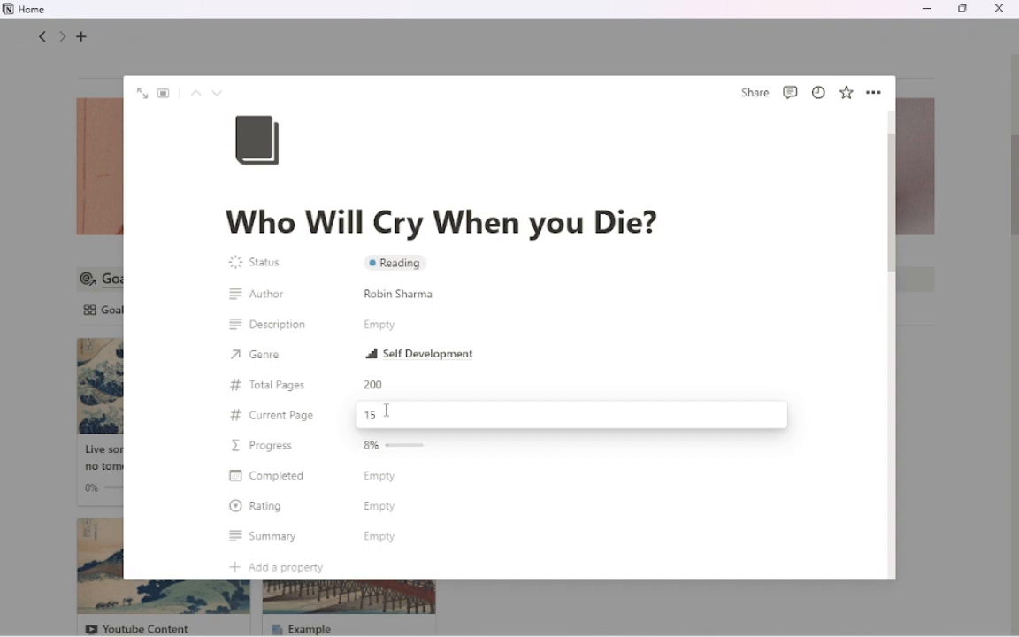
left_click(109, 444)
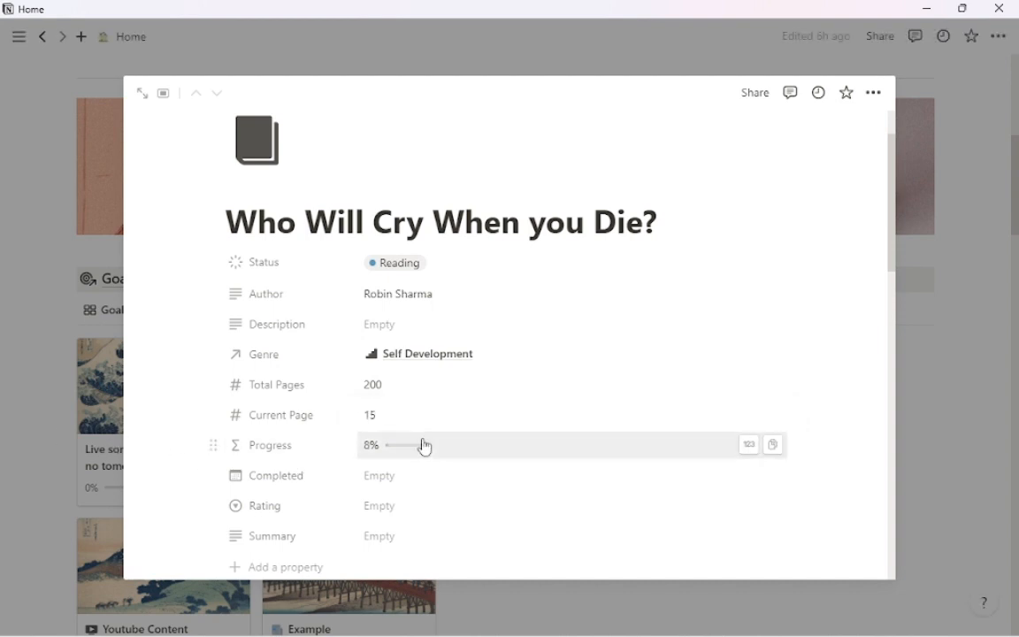
left_click(31, 375)
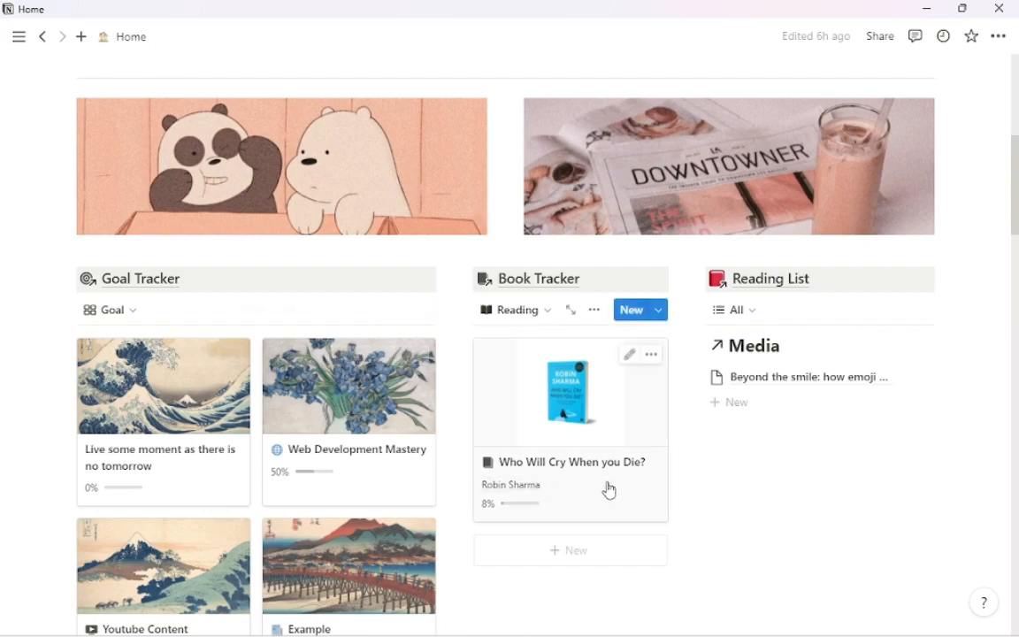
Give the book "Who Will Cry When you Die?" a five-star rating
left_click(541, 492)
scroll(353, 469, "down", 3)
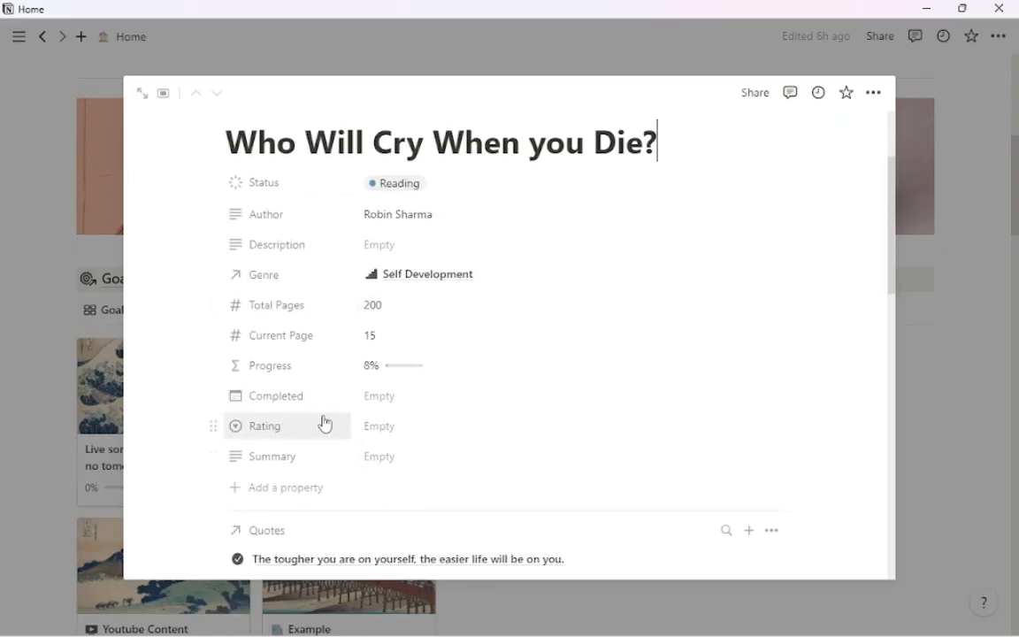
left_click(405, 426)
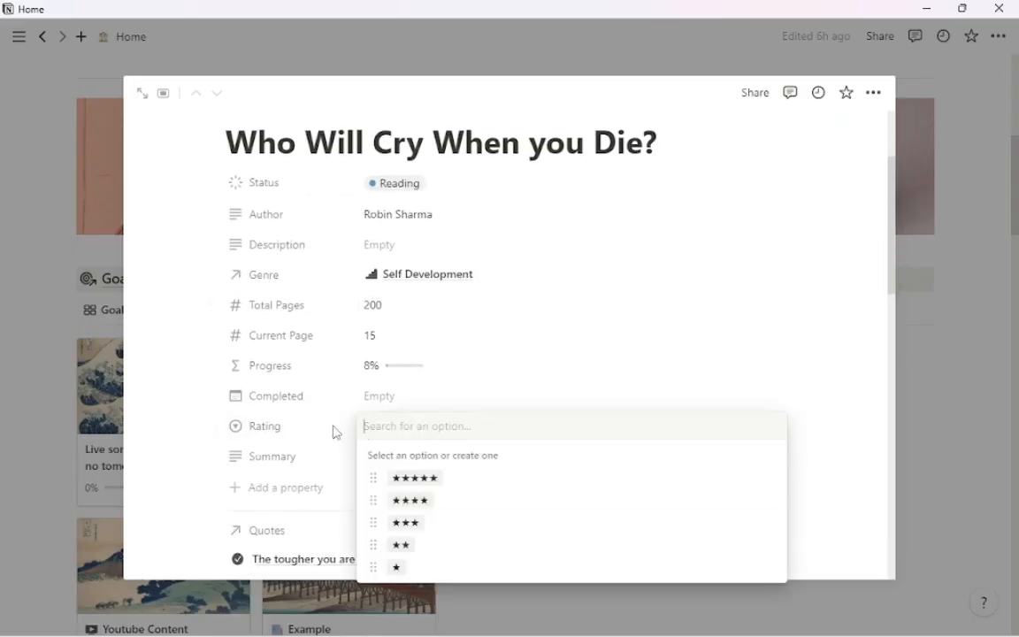
left_click(431, 480)
scroll(498, 410, "down", 3)
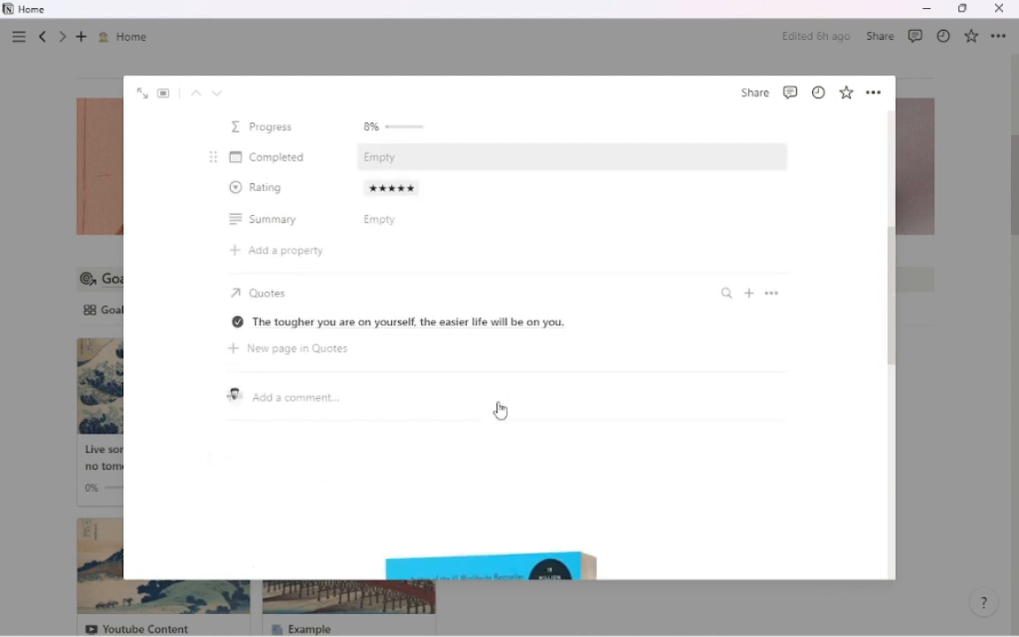
Look through the quotes and notes on the page of the book "Who Will Cry When you Die?"
scroll(498, 409, "up", 3)
scroll(498, 410, "down", 5)
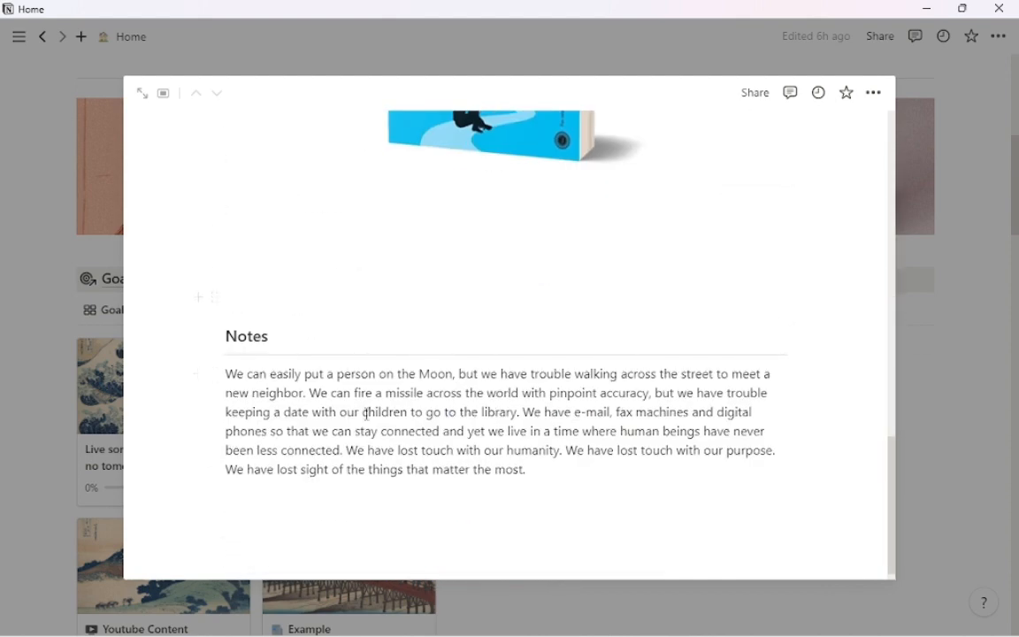
scroll(380, 399, "up", 10)
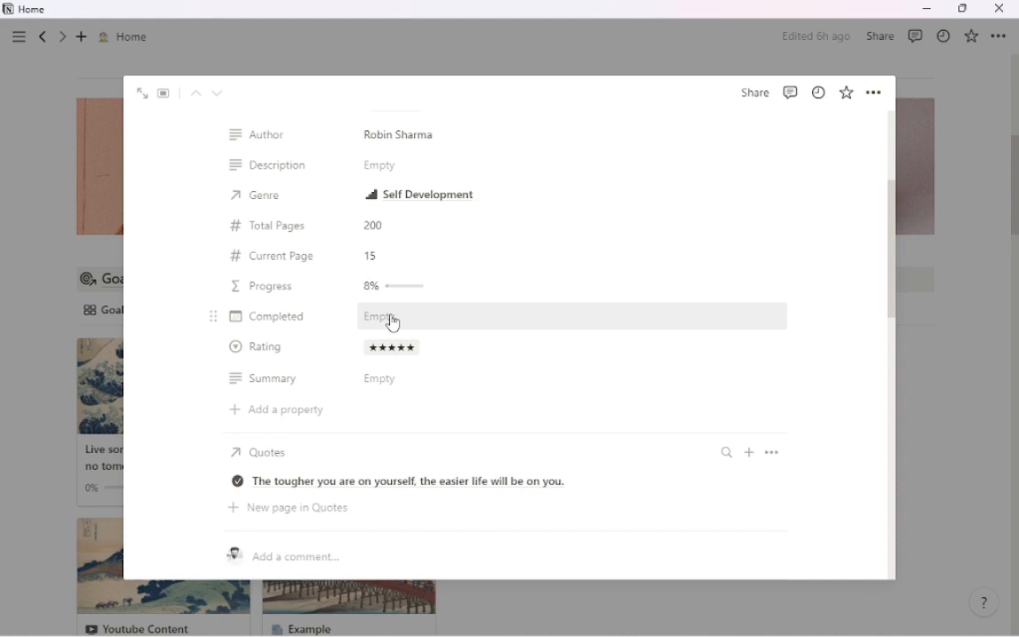
Check the book's completion date field and status options without changing them, and close the book page
left_click(392, 320)
left_click(302, 325)
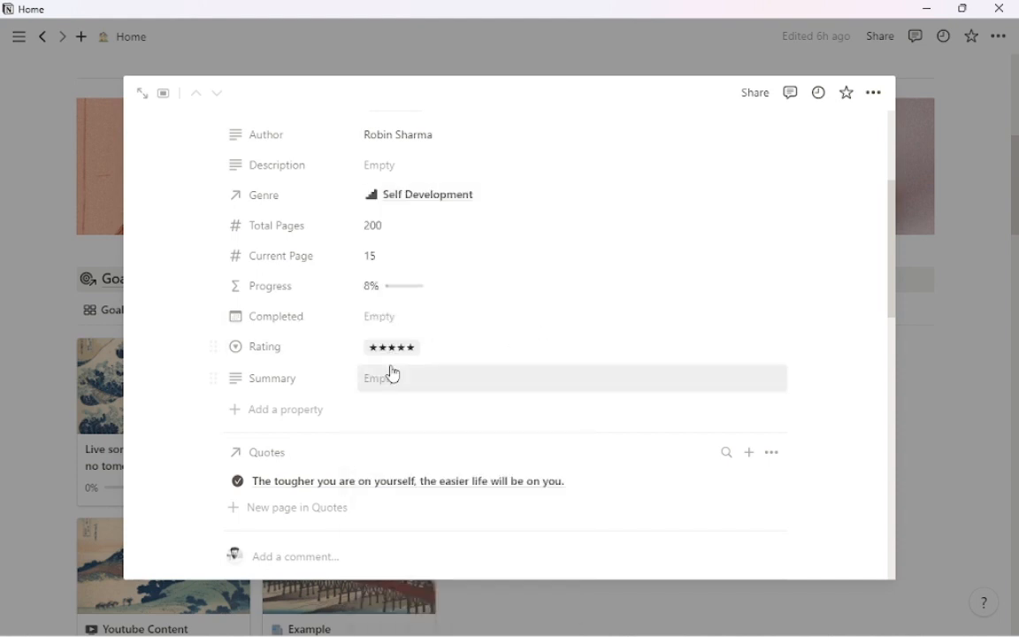
scroll(380, 353, "up", 1)
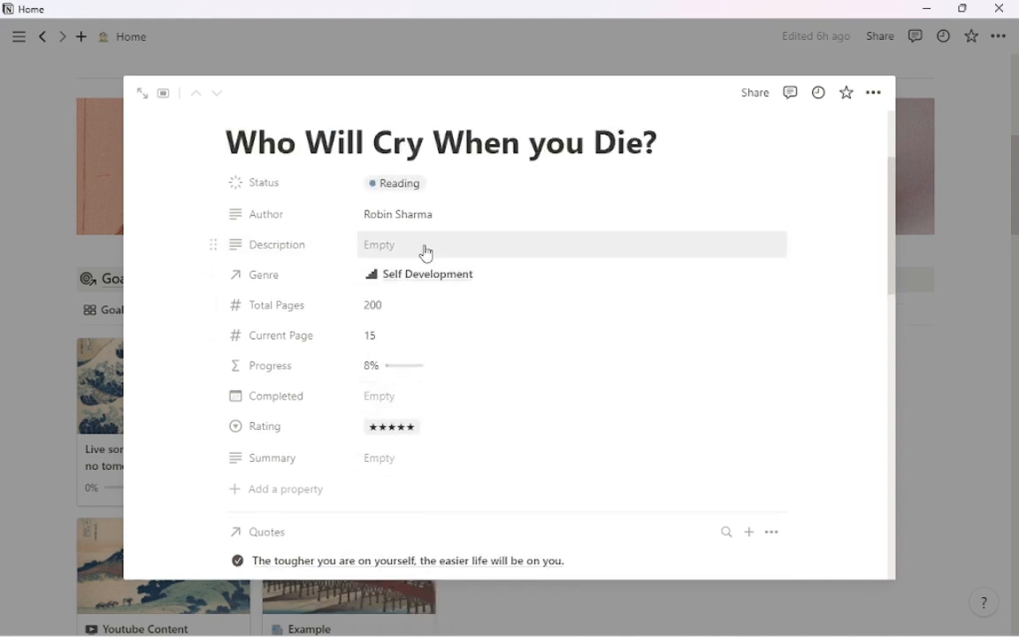
left_click(402, 182)
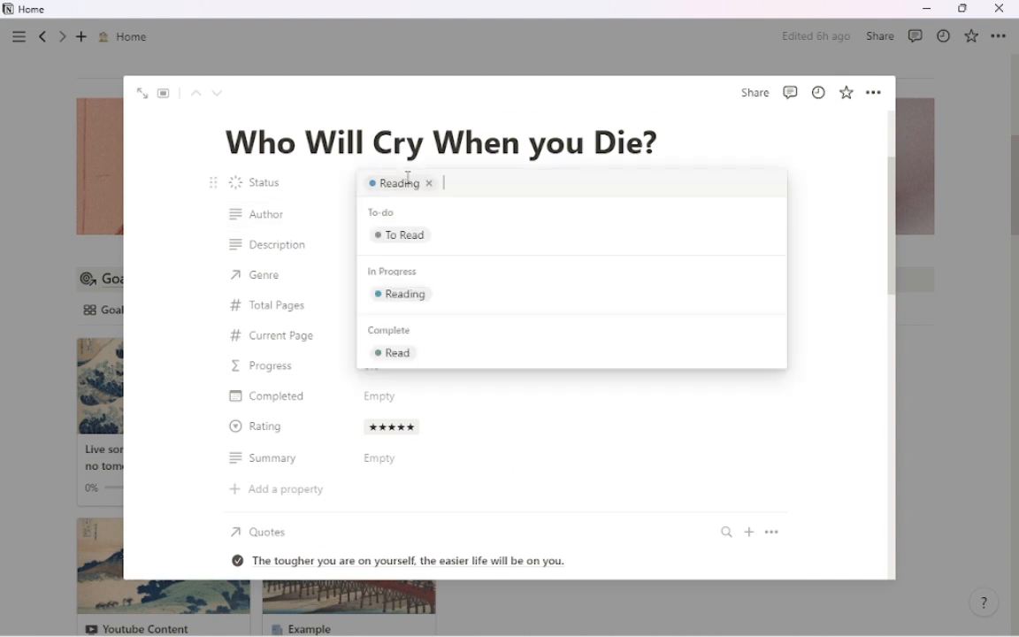
left_click(322, 215)
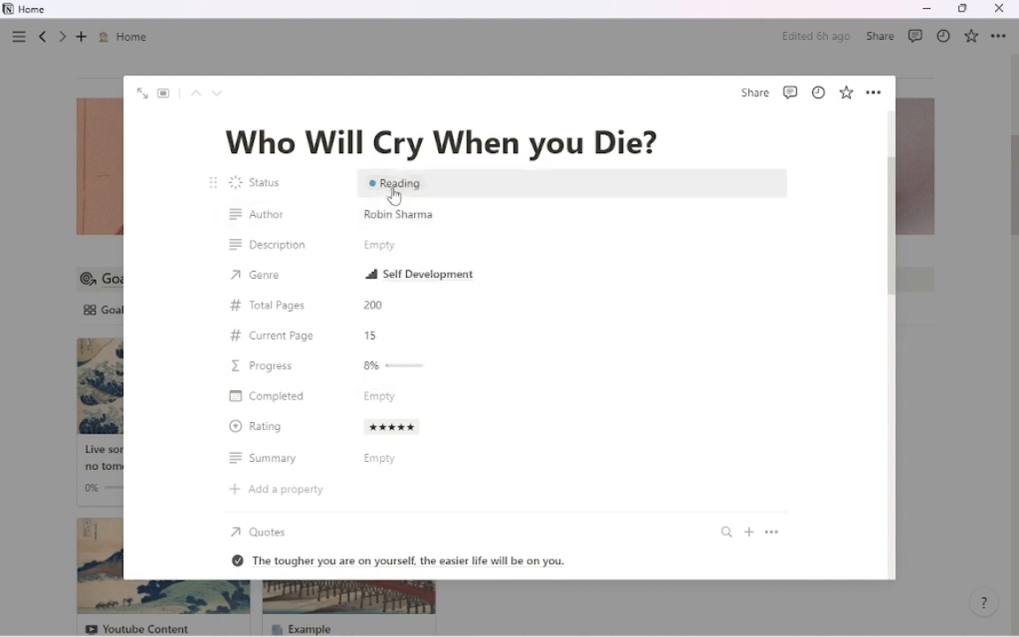
left_click(19, 310)
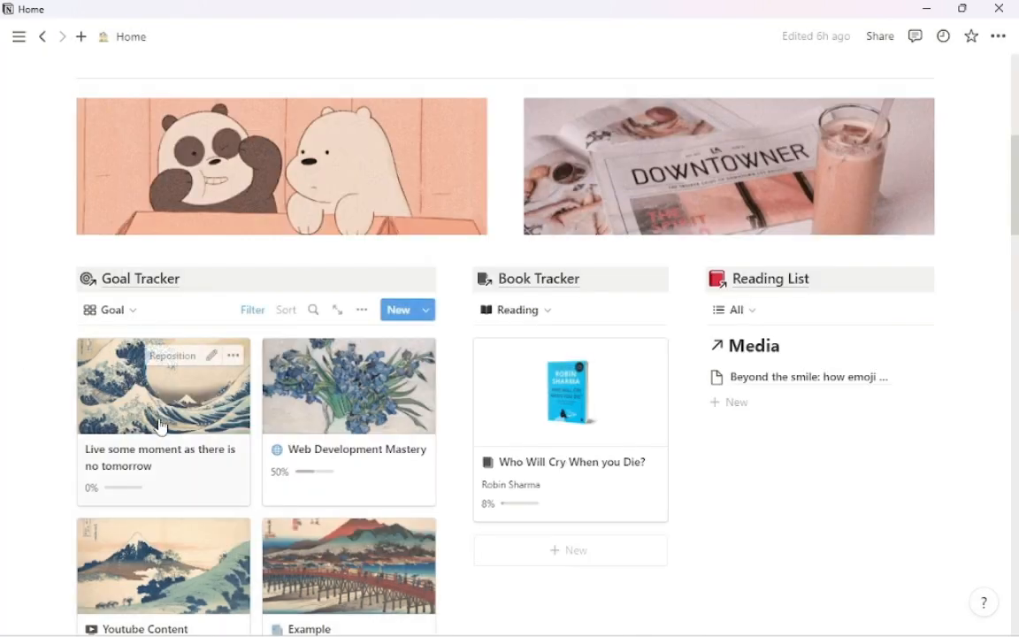
Open the emoji article in the Reading List, view its status options, and close it with its status unchanged
scroll(531, 392, "down", 1)
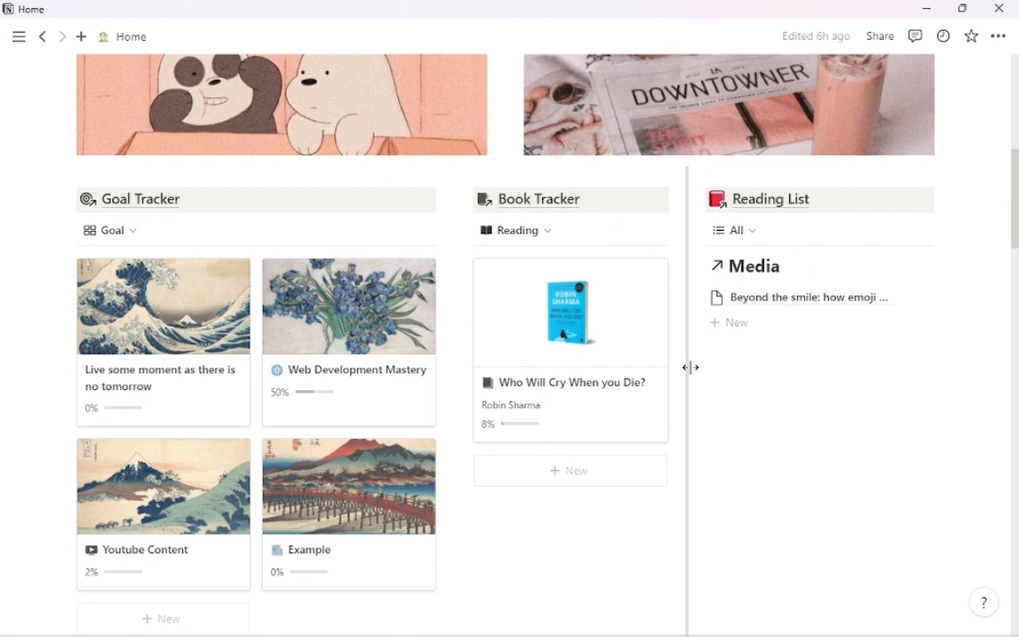
left_click(799, 312)
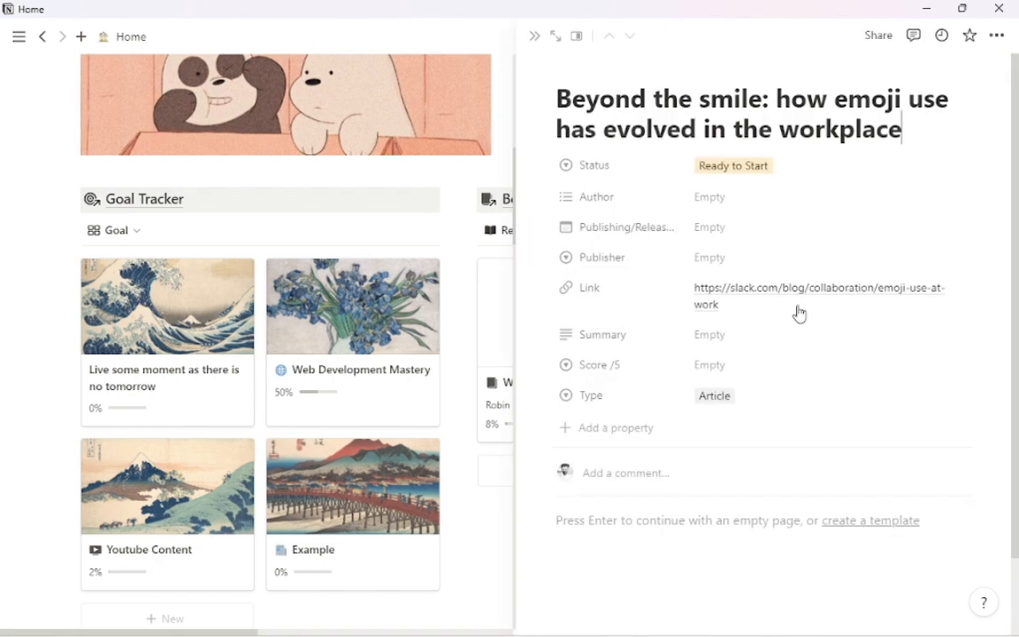
left_click(748, 170)
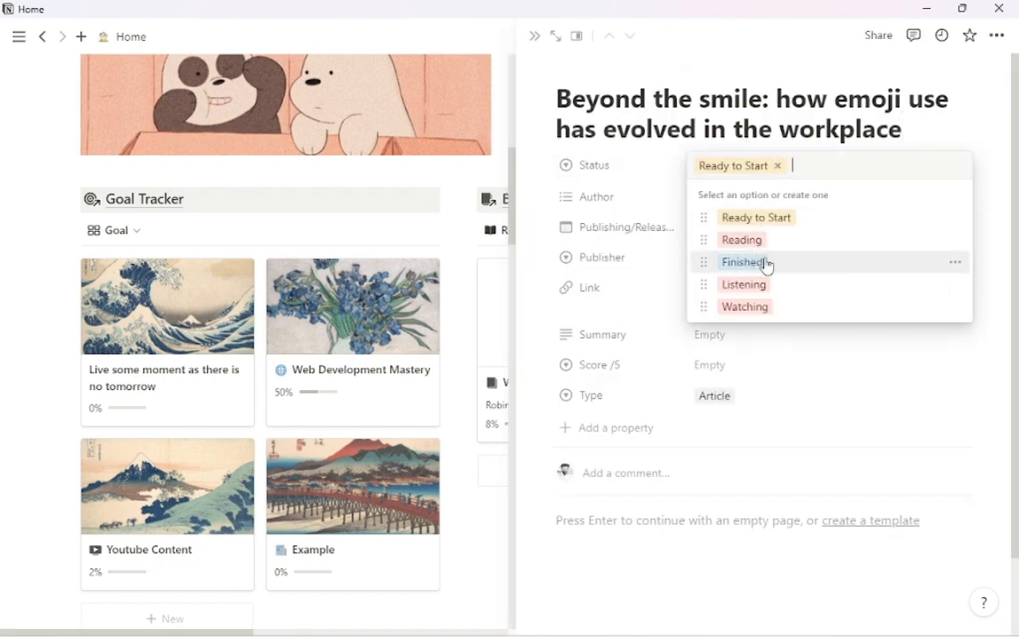
left_click(3, 282)
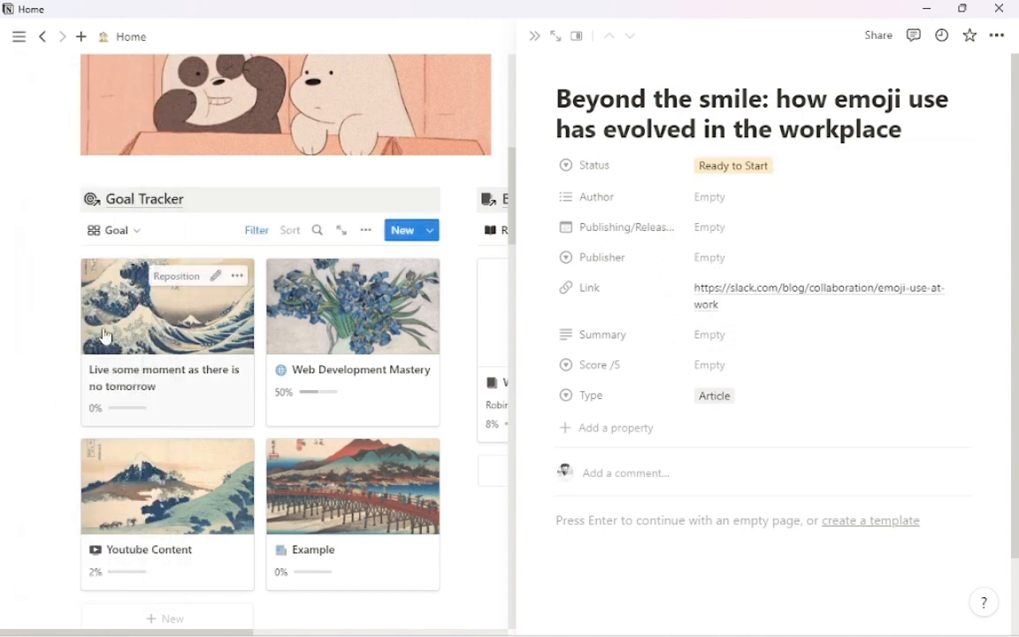
left_click(51, 323)
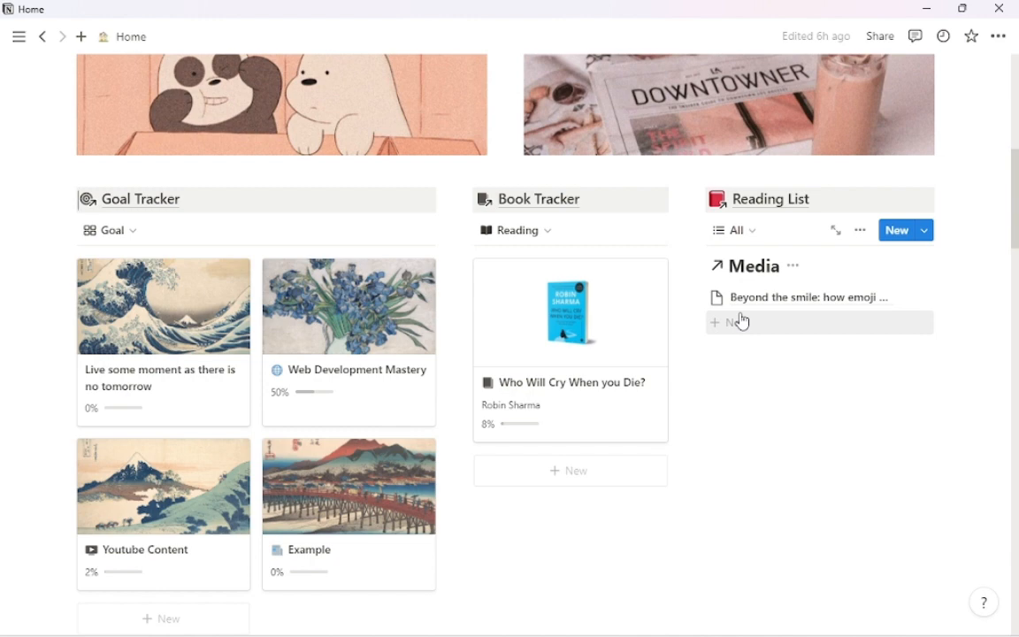
Open the full Book Tracker page and examine its Reading and To Read views and the genre gallery
scroll(538, 320, "up", 1)
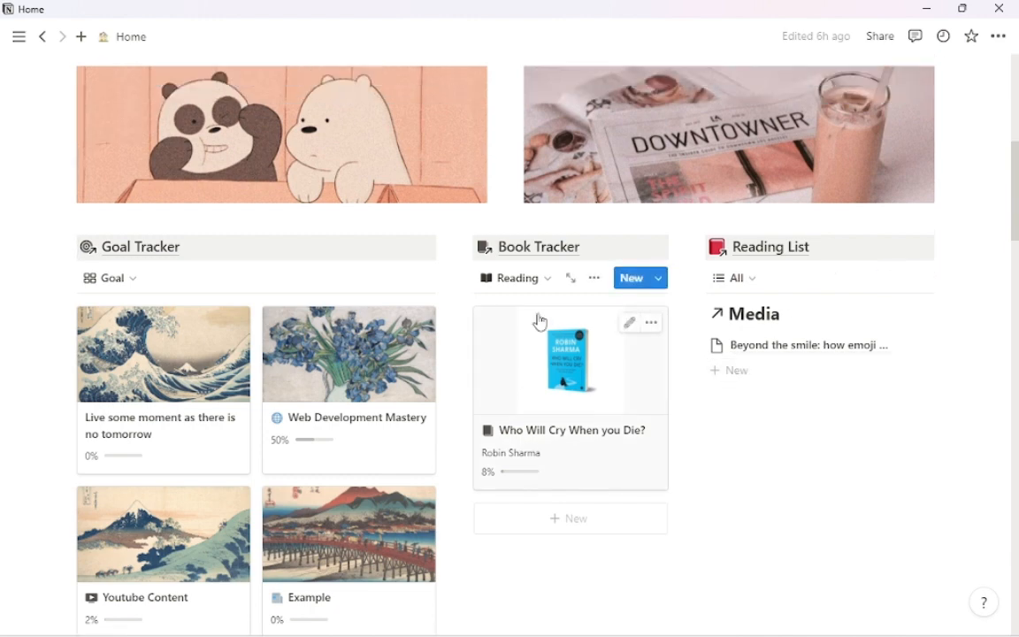
left_click(537, 280)
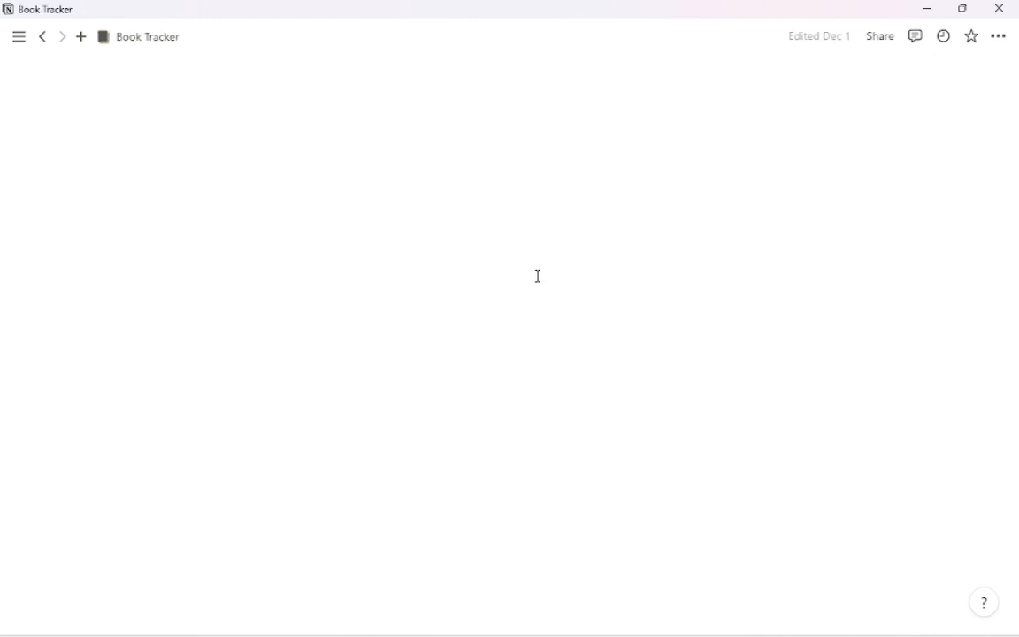
scroll(483, 344, "down", 1)
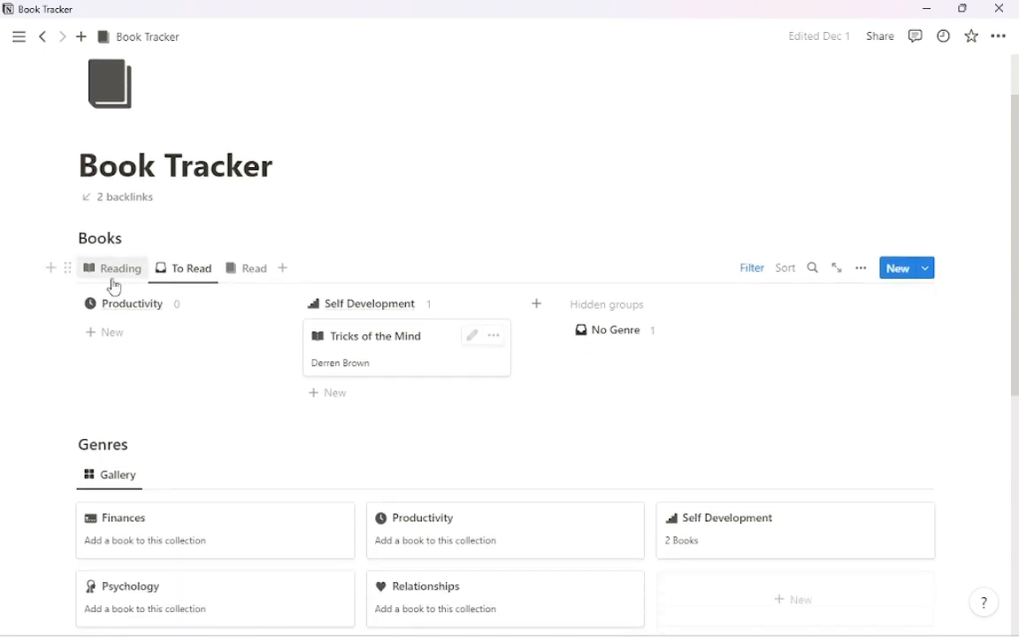
left_click(111, 271)
scroll(159, 318, "down", 1)
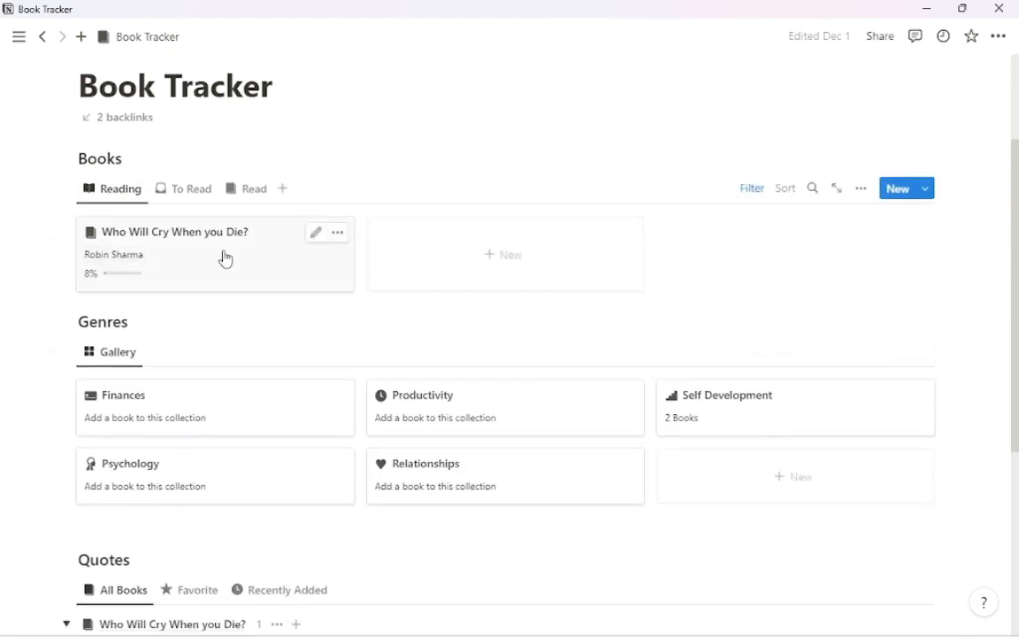
left_click(202, 196)
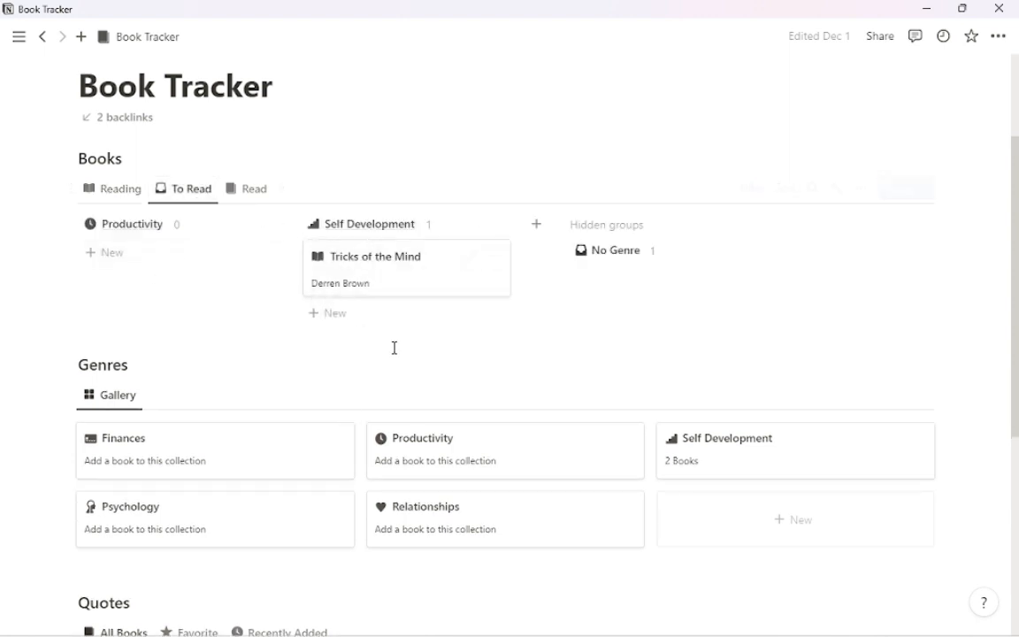
scroll(372, 265, "down", 1)
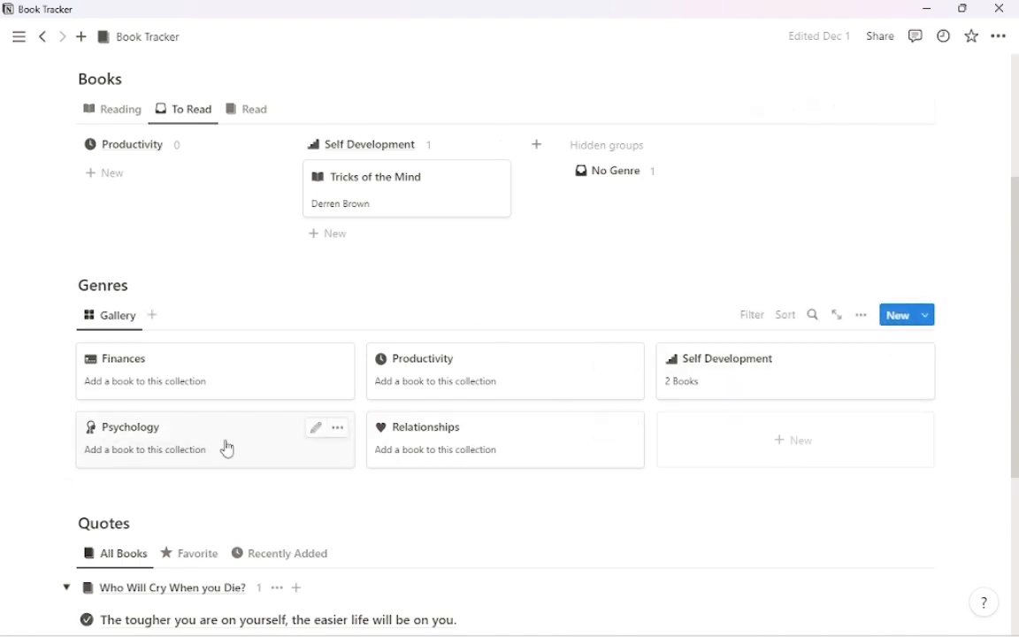
View the Read, To Read and Reading lists of the Book Tracker again and look over its quotes section
scroll(509, 318, "up", 2)
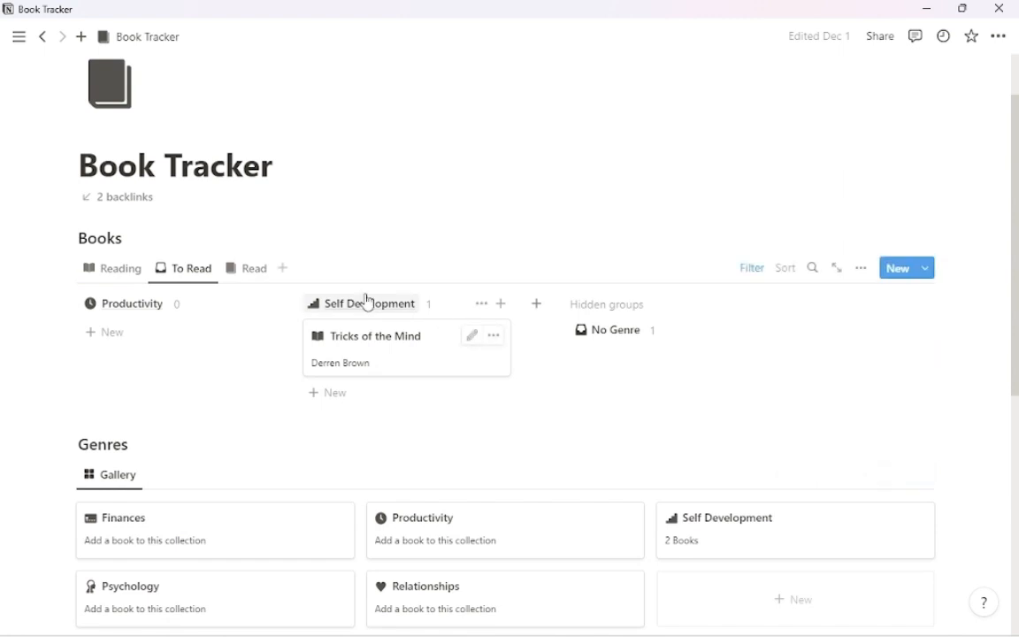
left_click(260, 278)
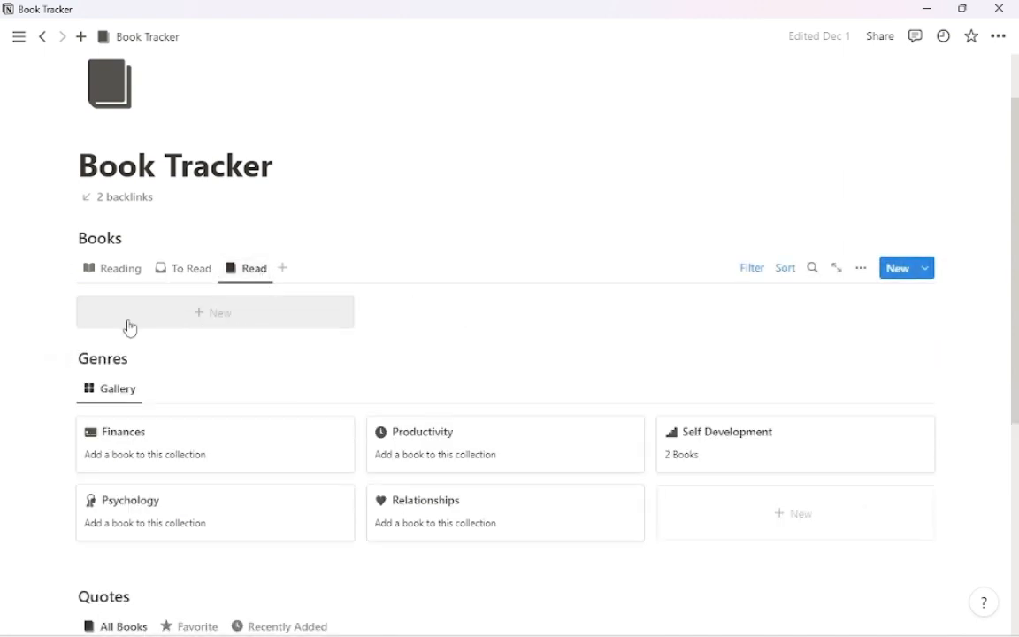
left_click(202, 281)
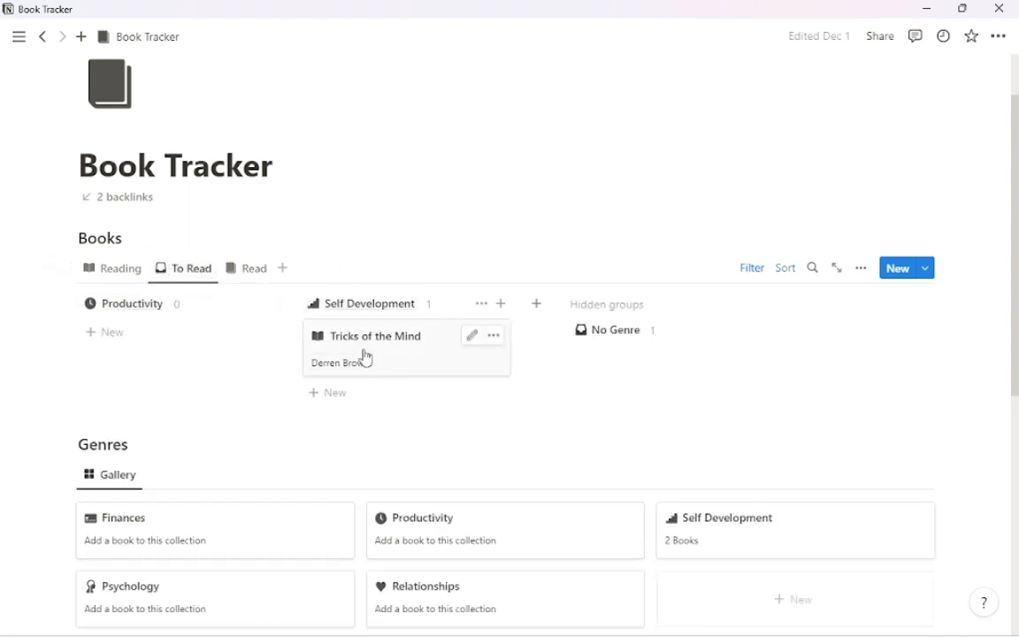
left_click(120, 268)
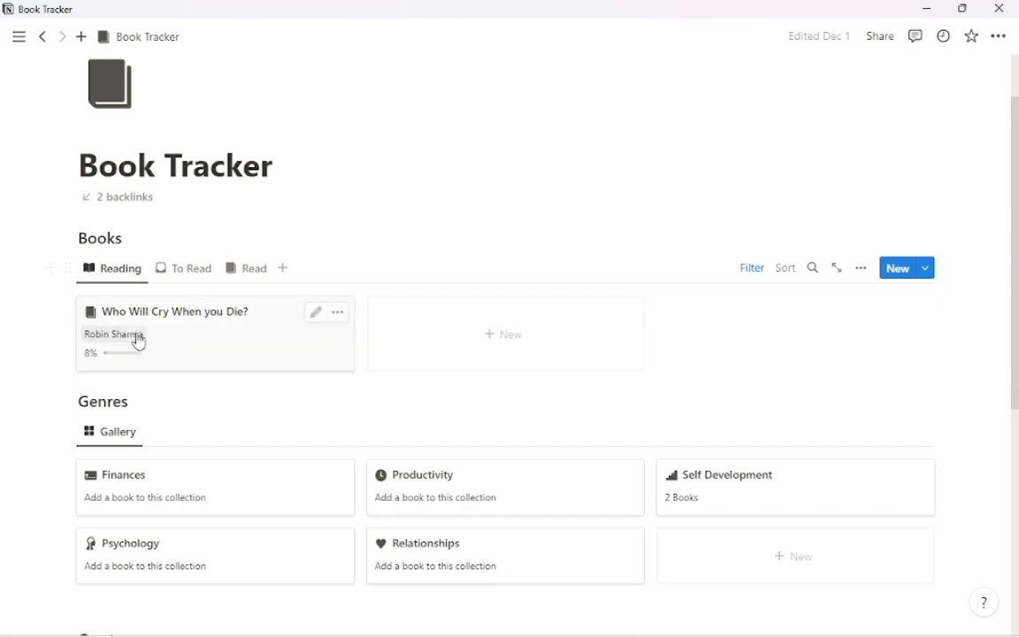
scroll(208, 333, "down", 5)
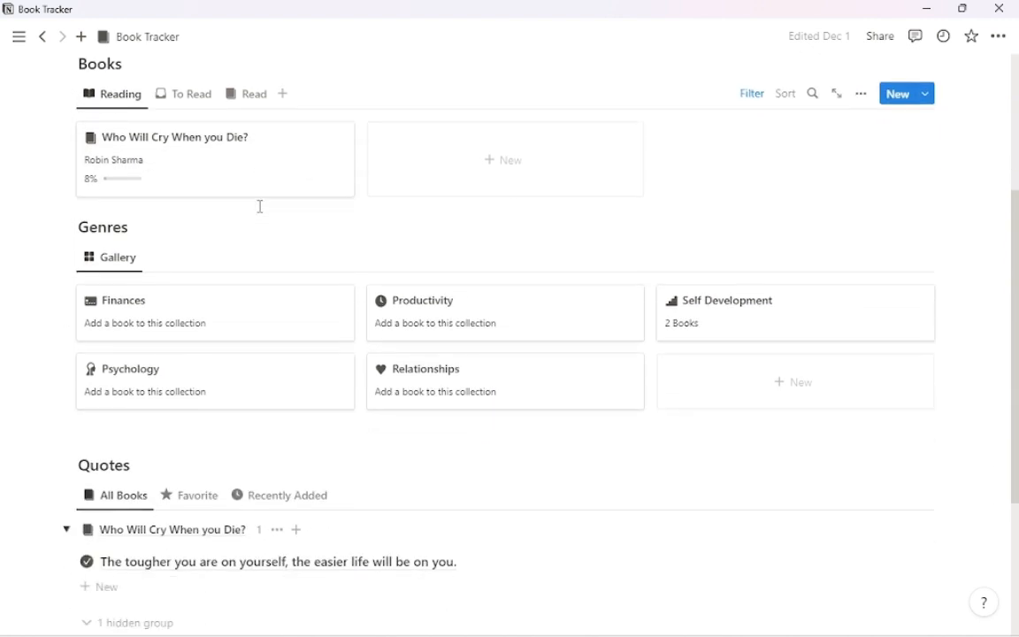
scroll(231, 156, "up", 5)
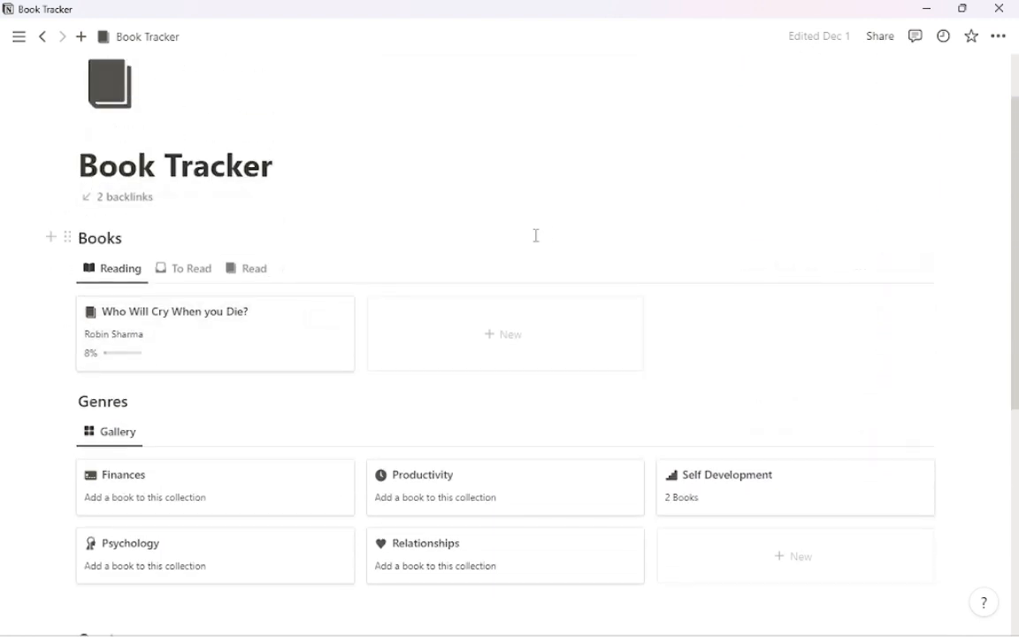
Return to the Home page and go to its ToDo section with projects and tasks
mouse_move(19, 256)
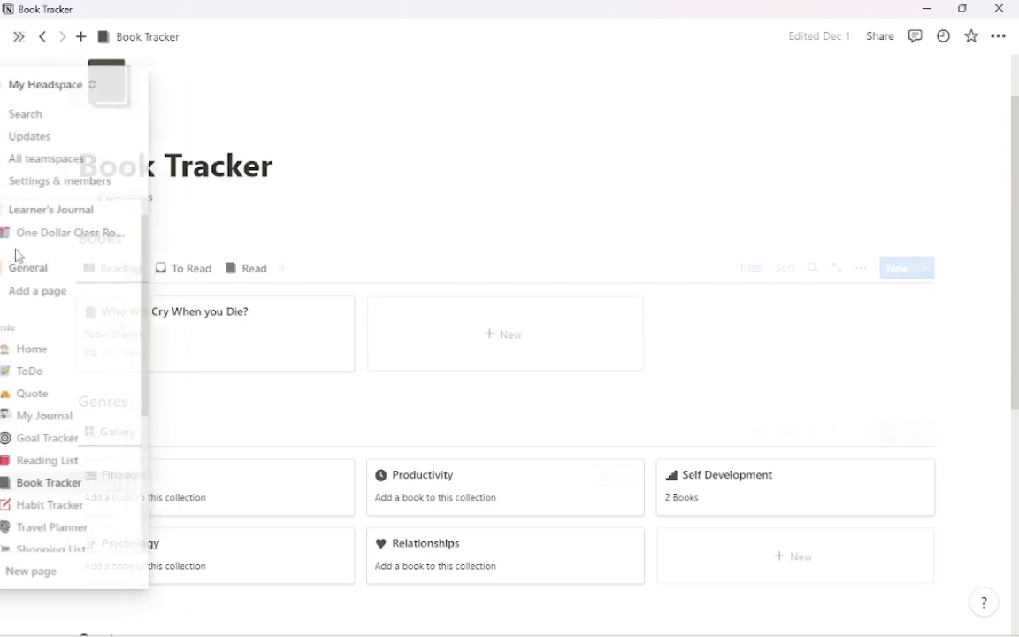
left_click(58, 349)
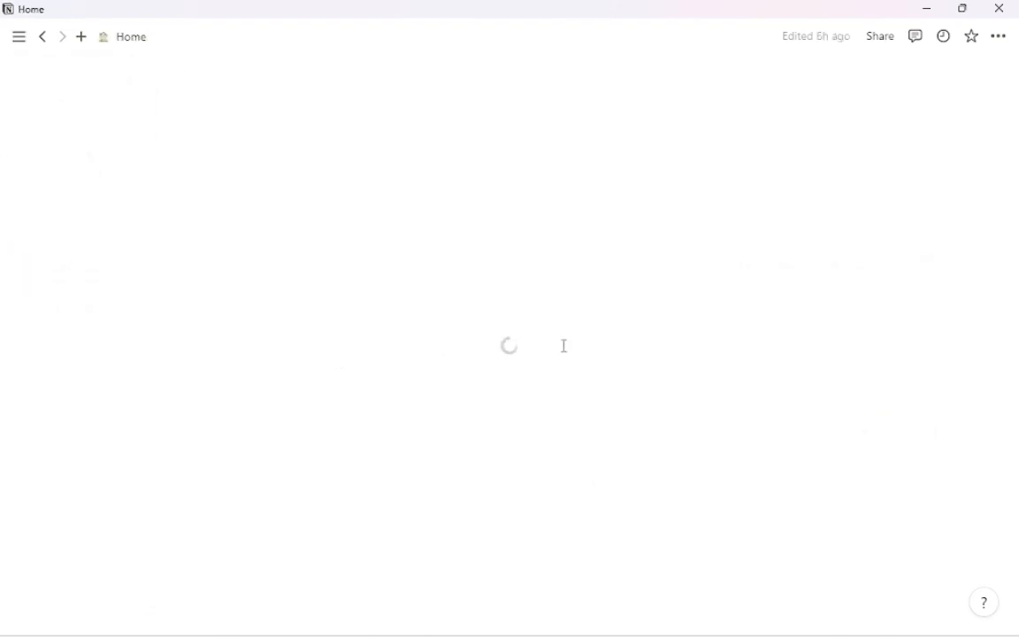
scroll(564, 346, "down", 10)
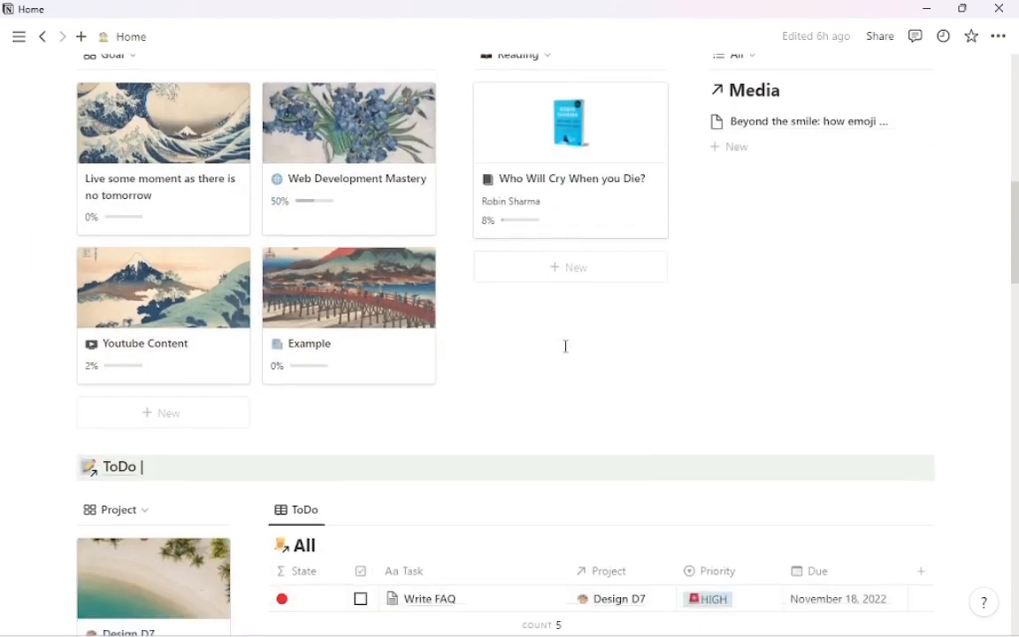
scroll(565, 345, "down", 2)
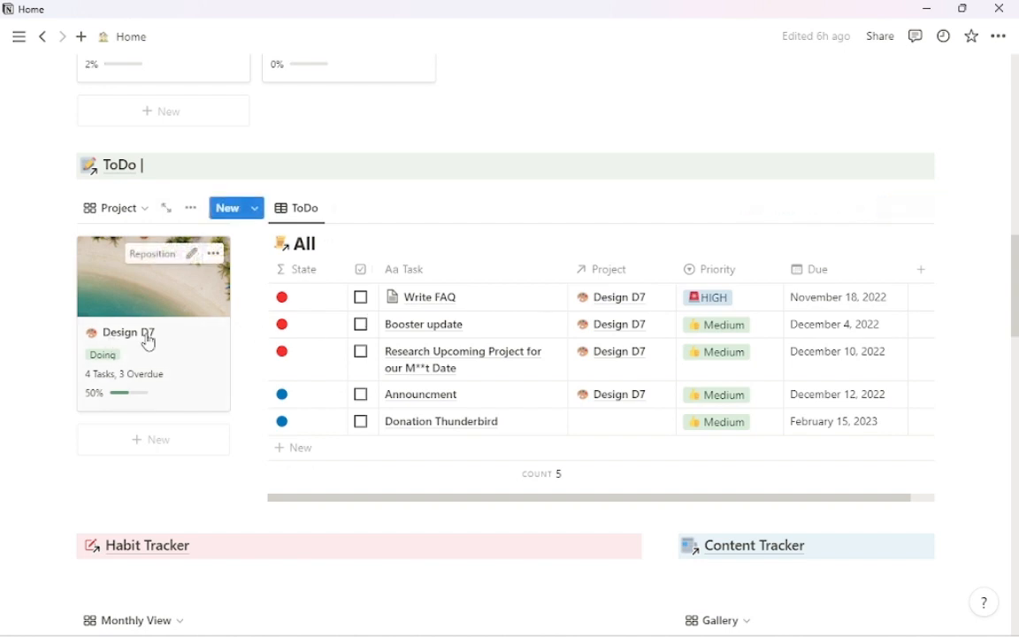
Add a new task named "As example" to the ToDo table
left_click(351, 462)
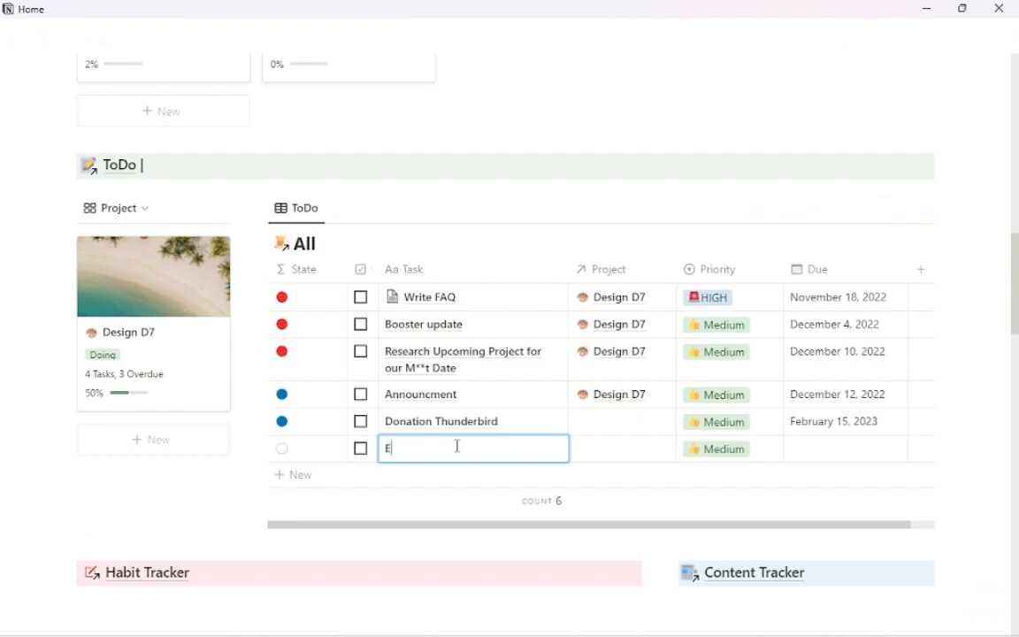
type("As example")
key("Return")
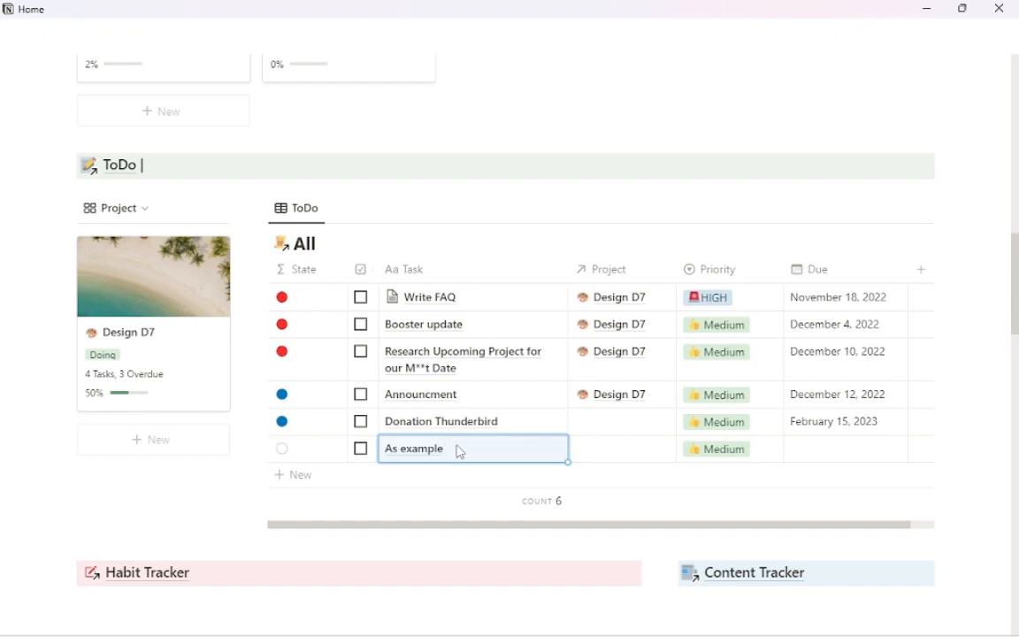
View the project link options for the "As example" task and leave its project empty
left_click(629, 453)
key("Escape")
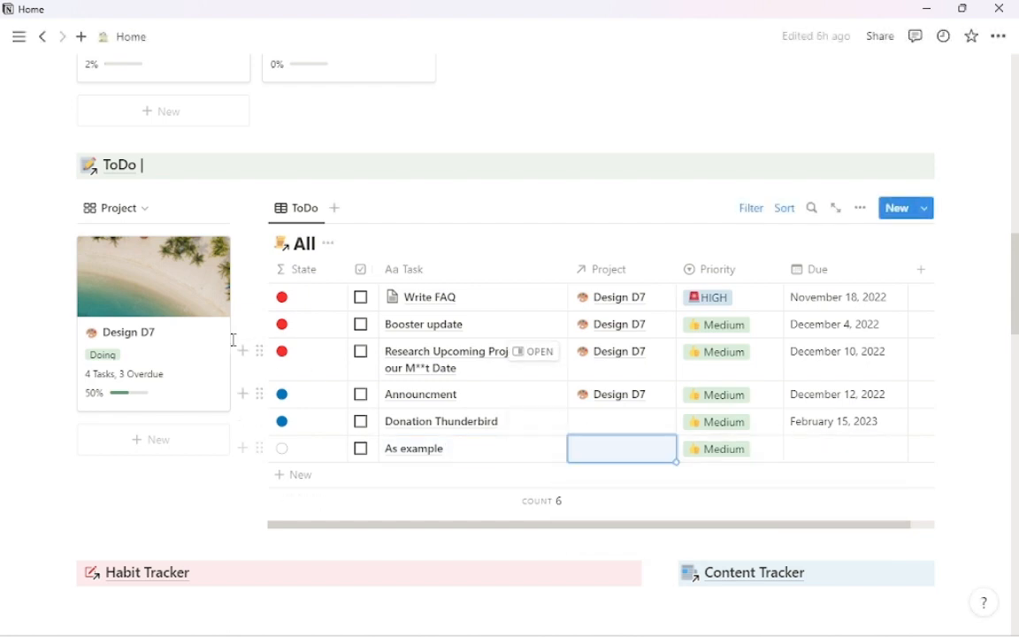
left_click(633, 455)
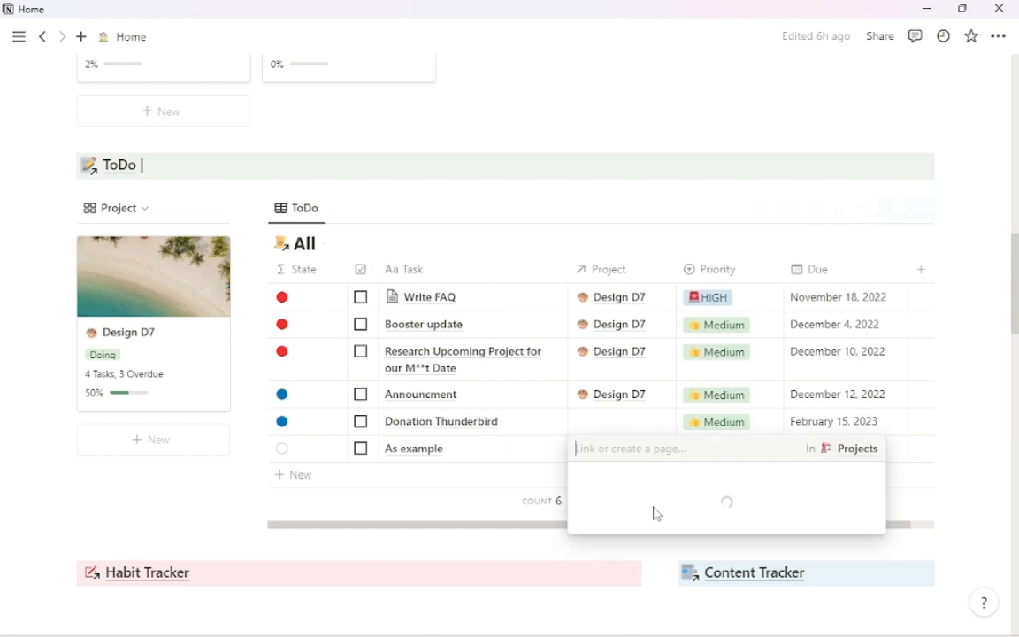
key("Escape")
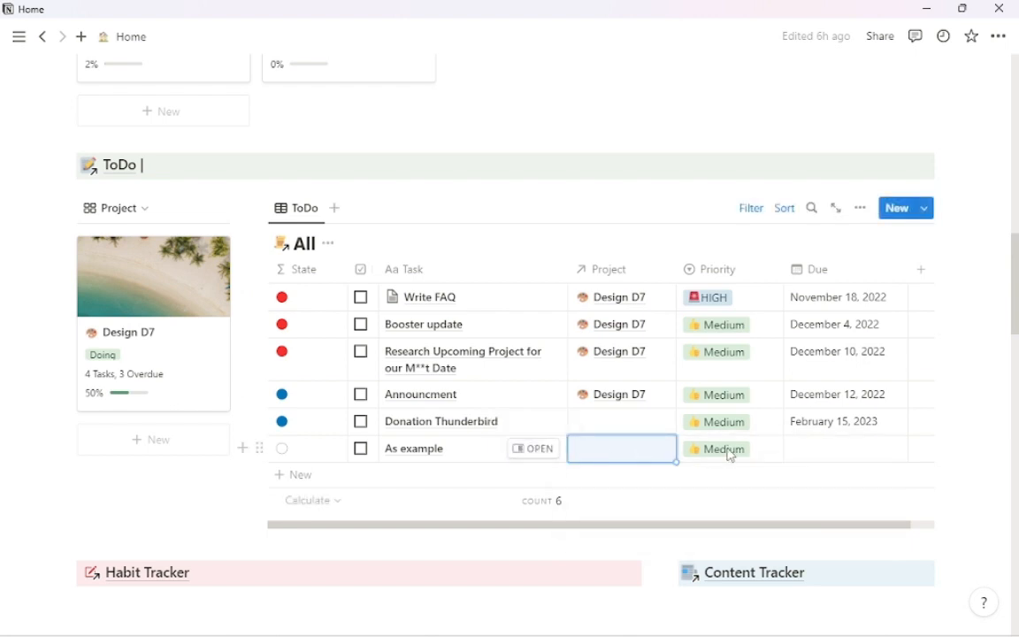
Set the due date of the "As example" task to December 12, 2022
left_click(818, 459)
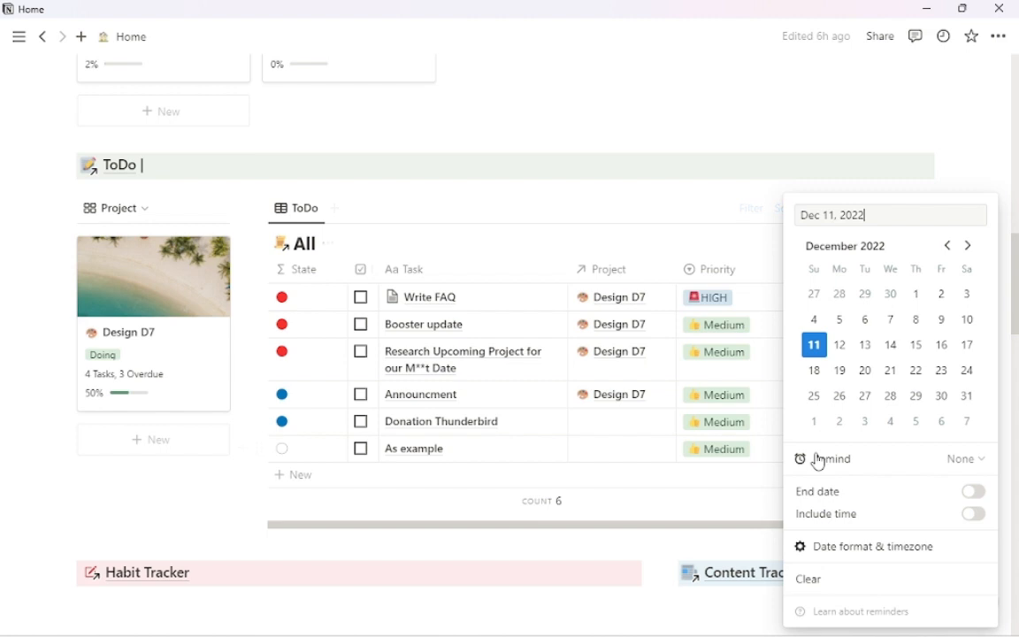
left_click(841, 348)
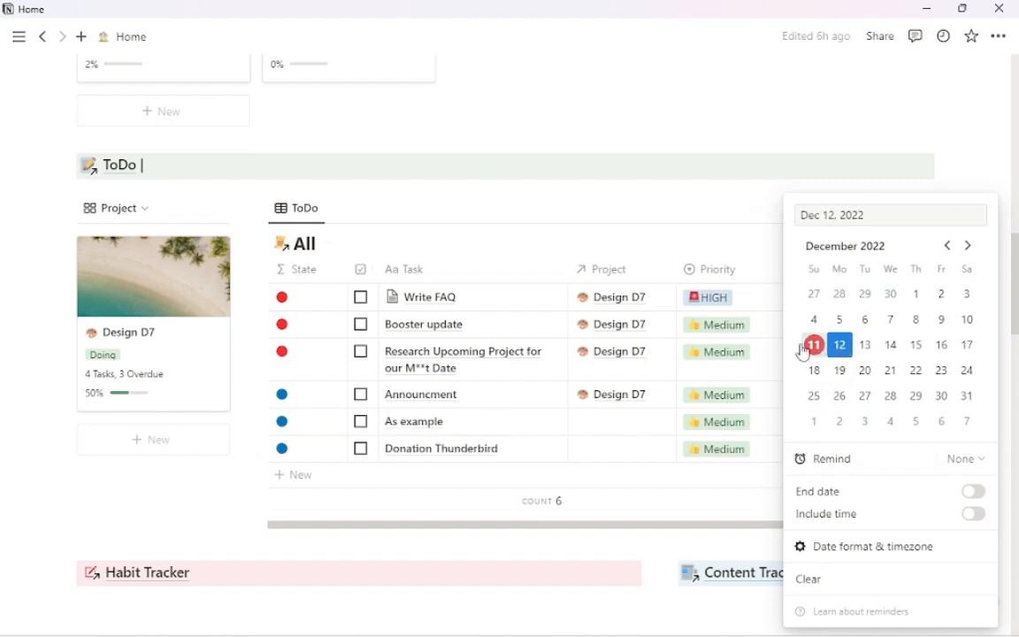
Set the due date of the "As example" task to December 11, 2022
left_click(814, 347)
key("Escape")
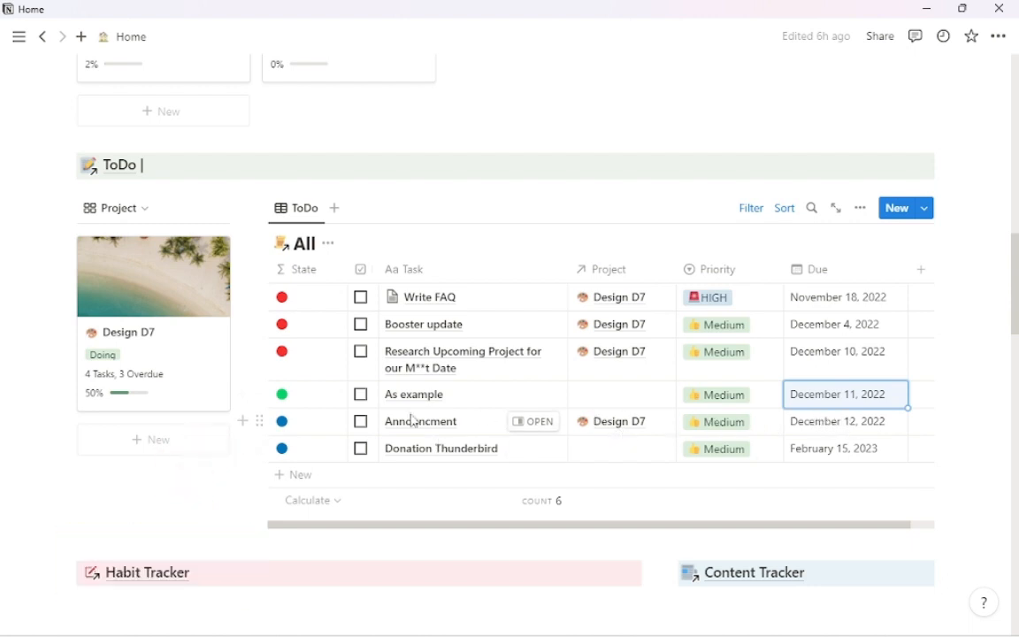
left_click(597, 401)
key("Escape")
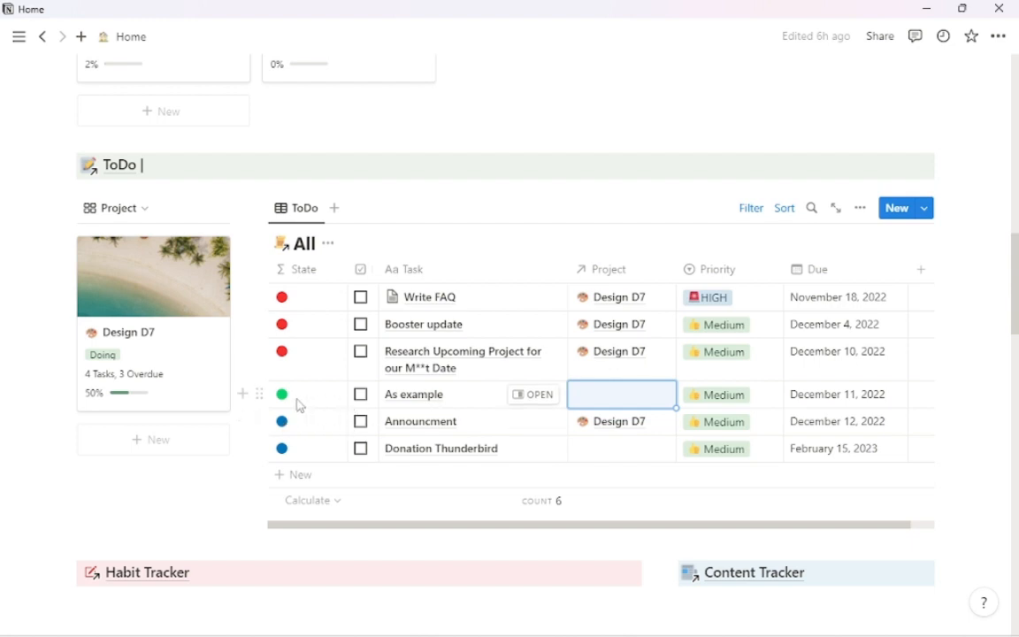
Delete the "As example" task from the ToDo table
left_click(464, 396)
key("Escape")
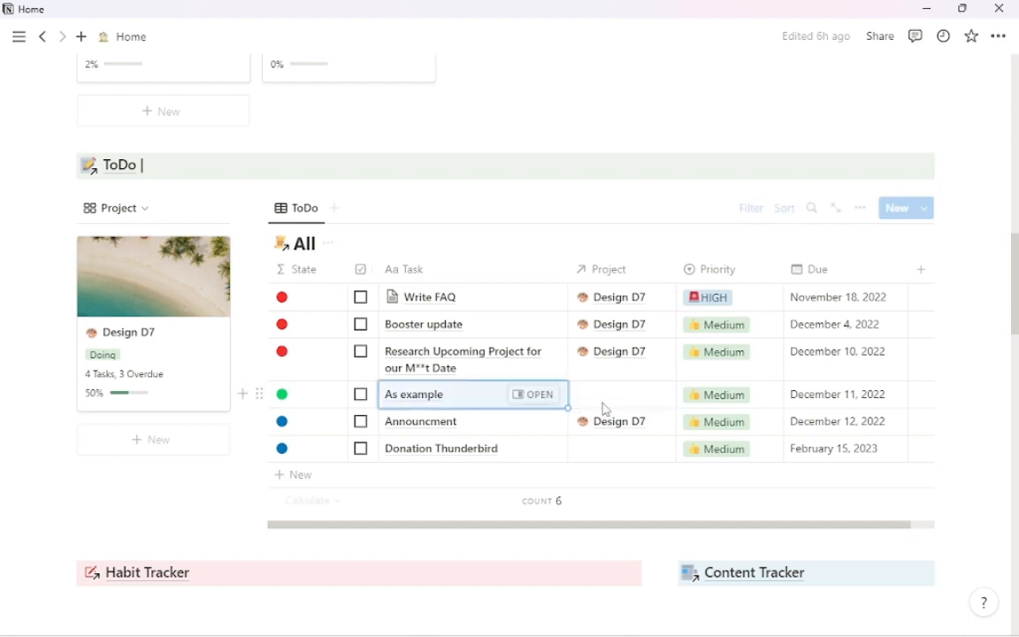
right_click(470, 398)
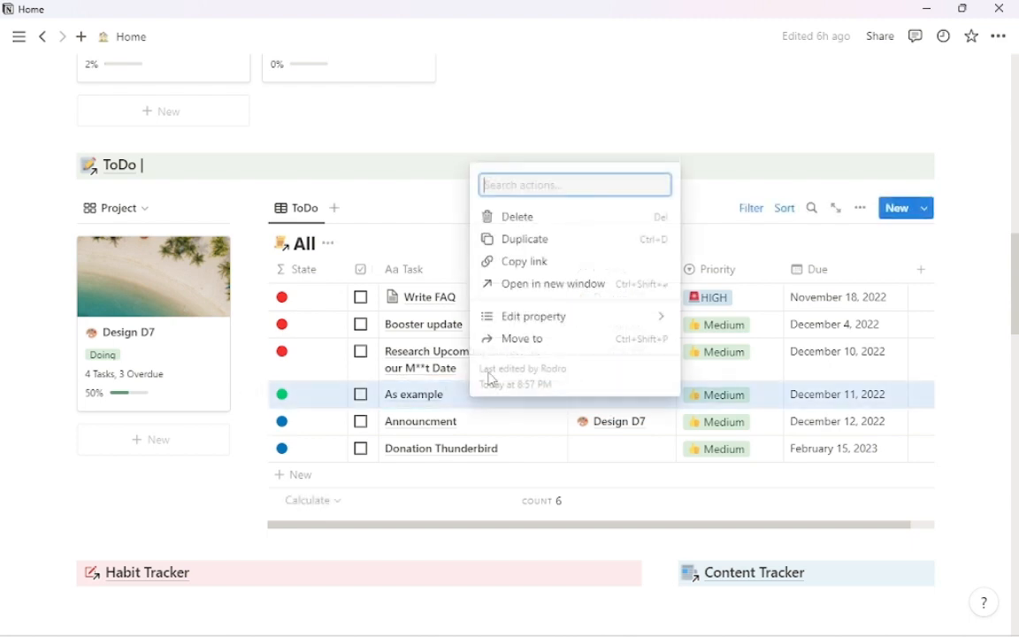
left_click(503, 216)
Add a new ToDo task named "As example" with the due date December 11, 2022
left_click(380, 455)
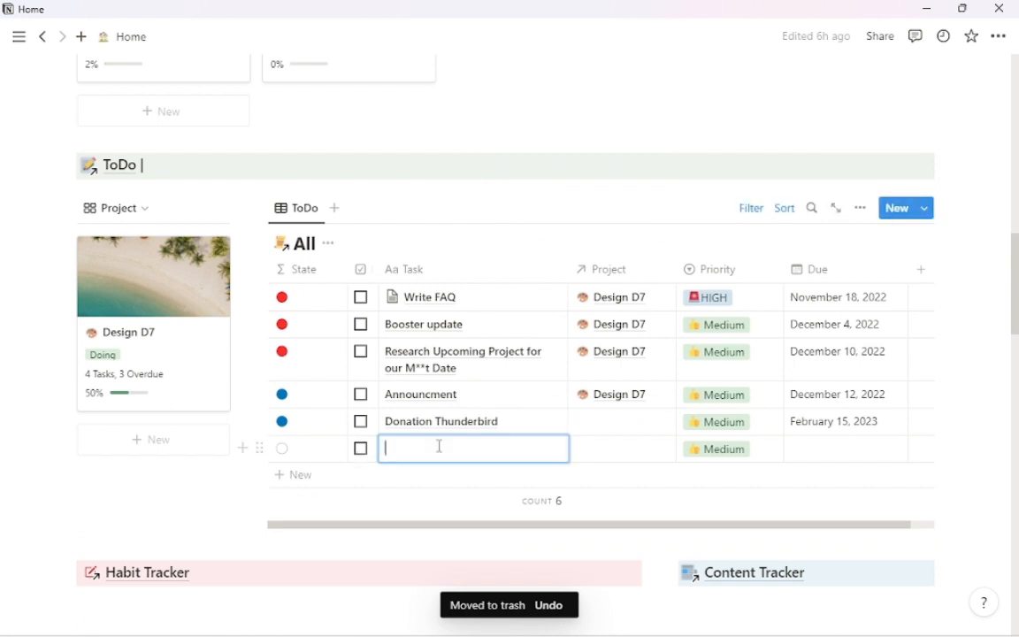
type("As example")
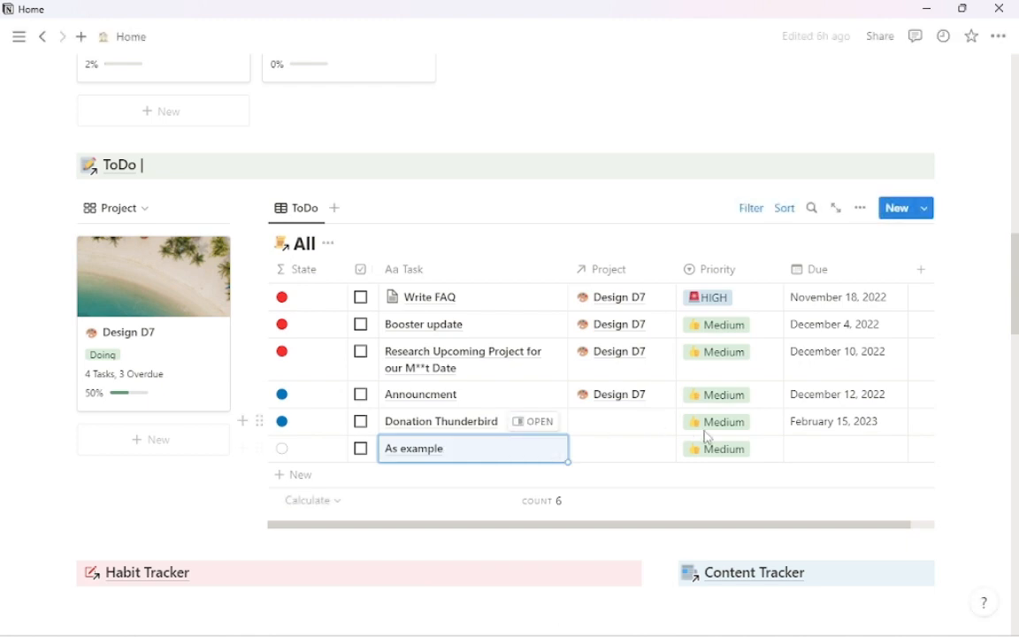
key("Escape")
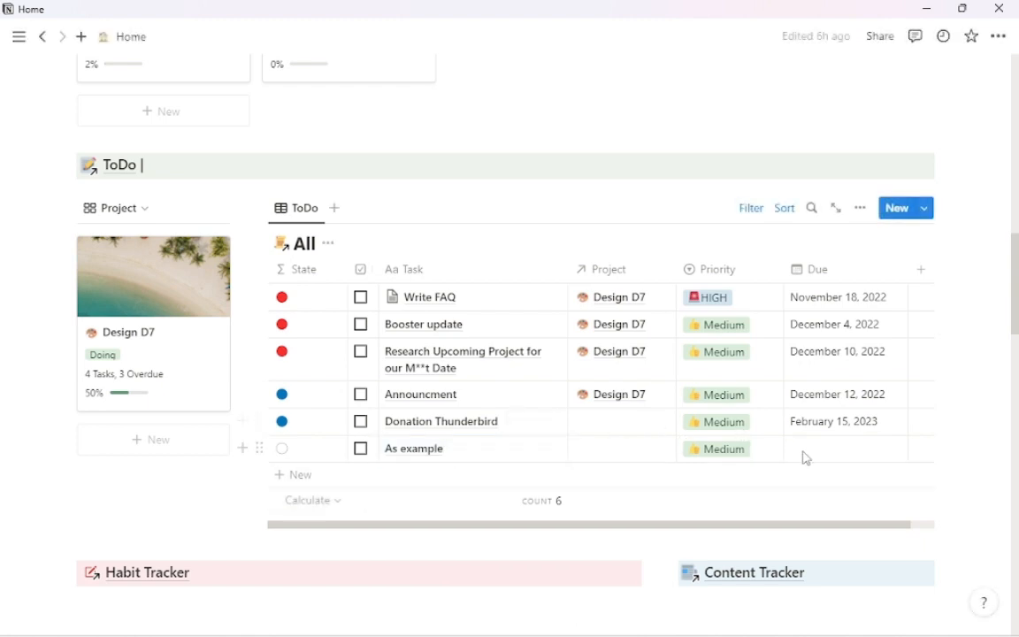
left_click(800, 450)
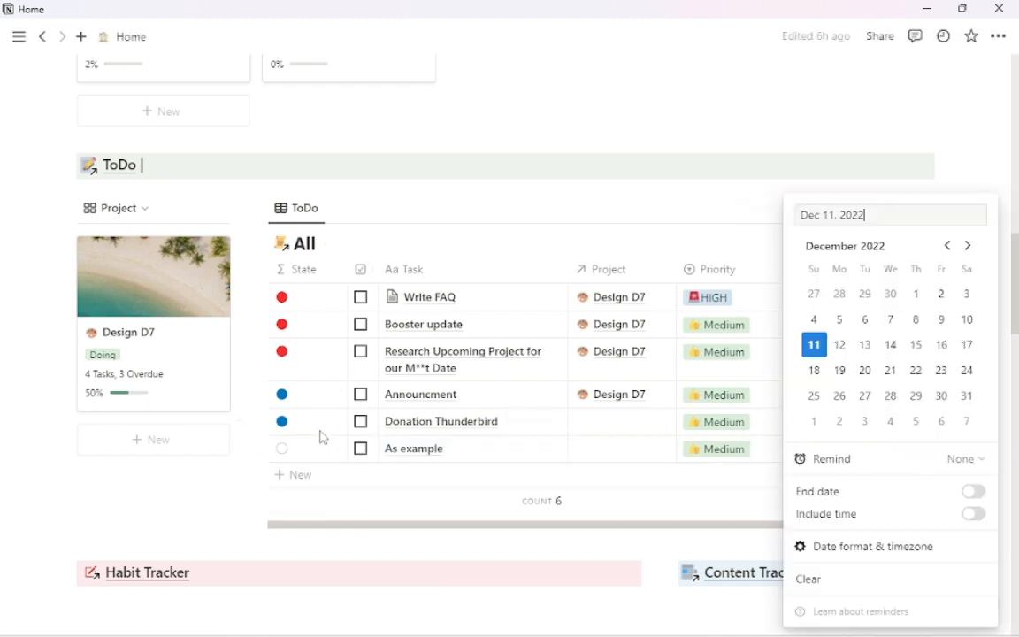
left_click(814, 344)
key("Escape")
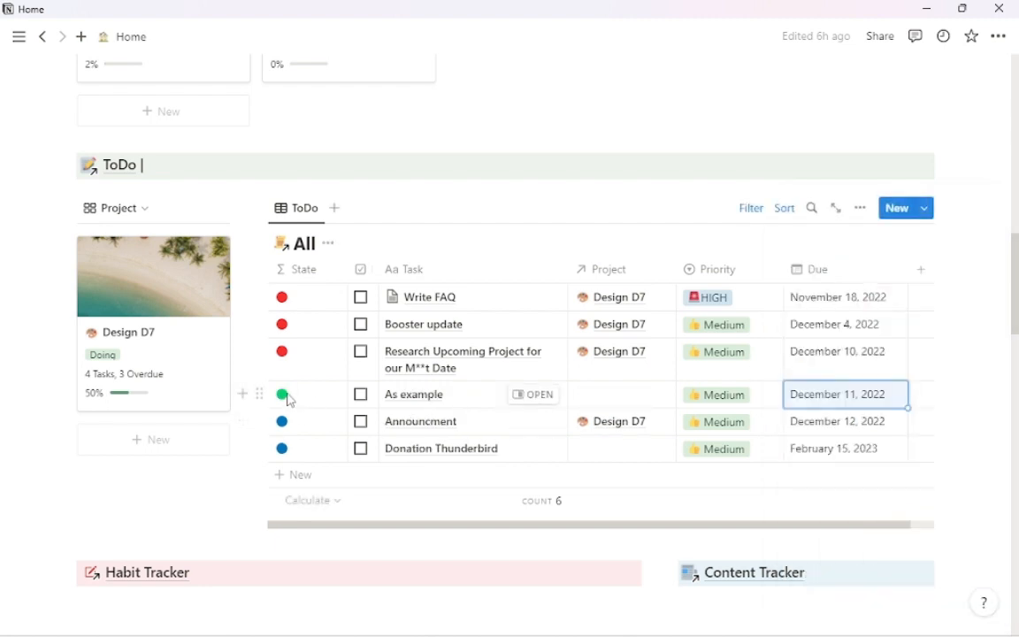
Switch the "As example" task's priority to HIGH and back to Medium
left_click(759, 405)
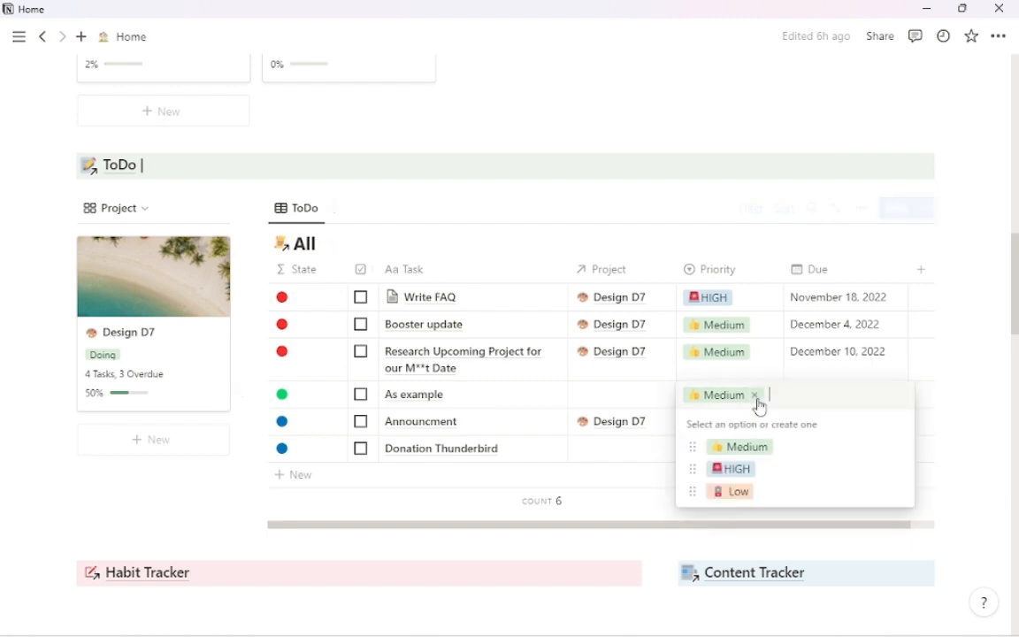
left_click(737, 468)
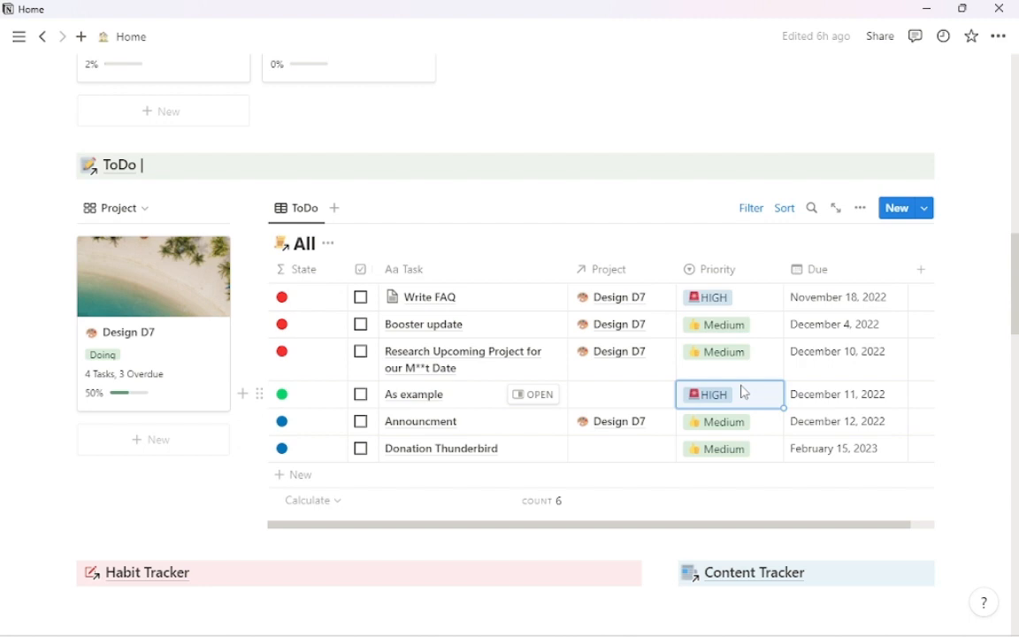
left_click(743, 391)
left_click(738, 451)
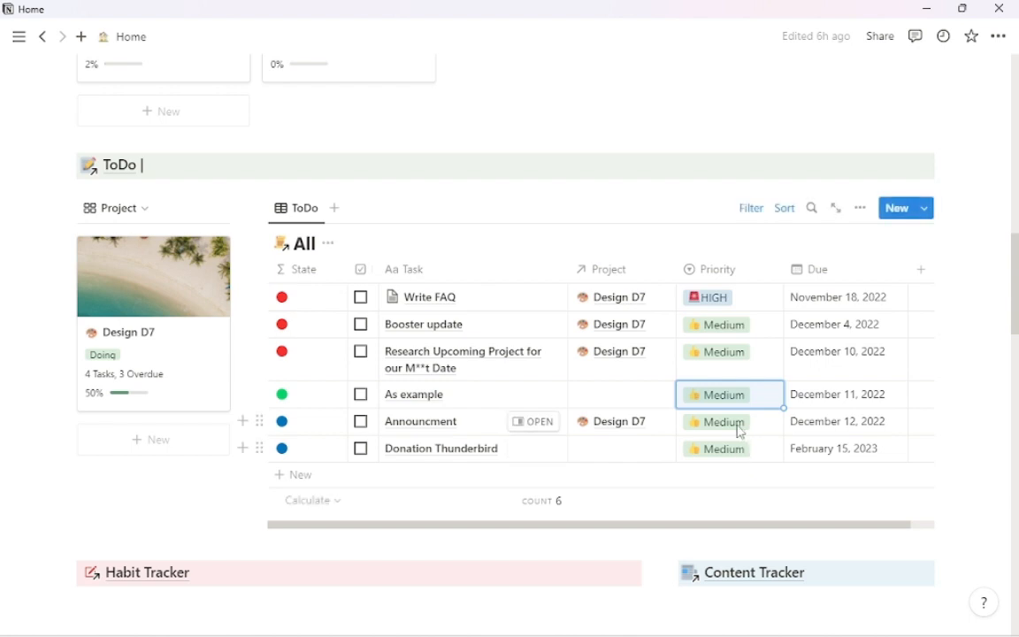
Delete the recreated "As example" task from the ToDo table
right_click(501, 400)
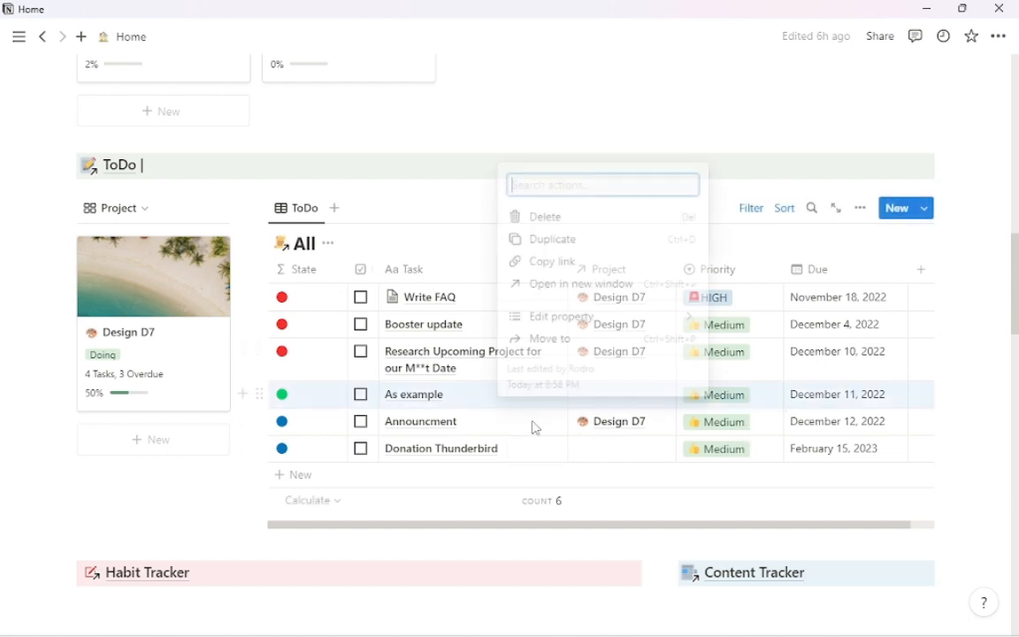
left_click(576, 218)
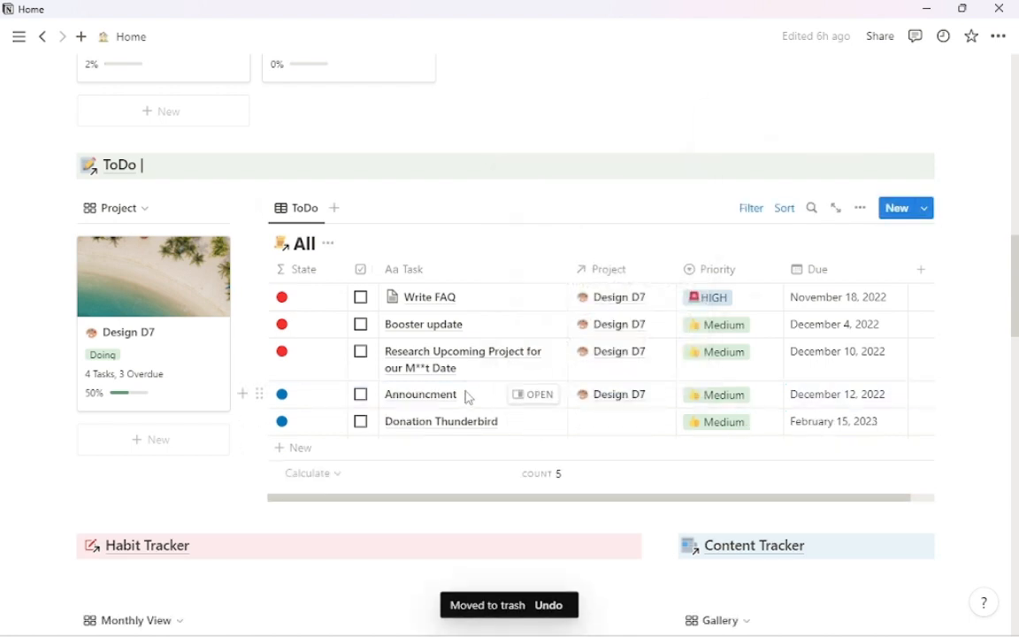
Go to the Habit Tracker section and view its December 2022 Daily Journal cards
scroll(472, 389, "down", 2)
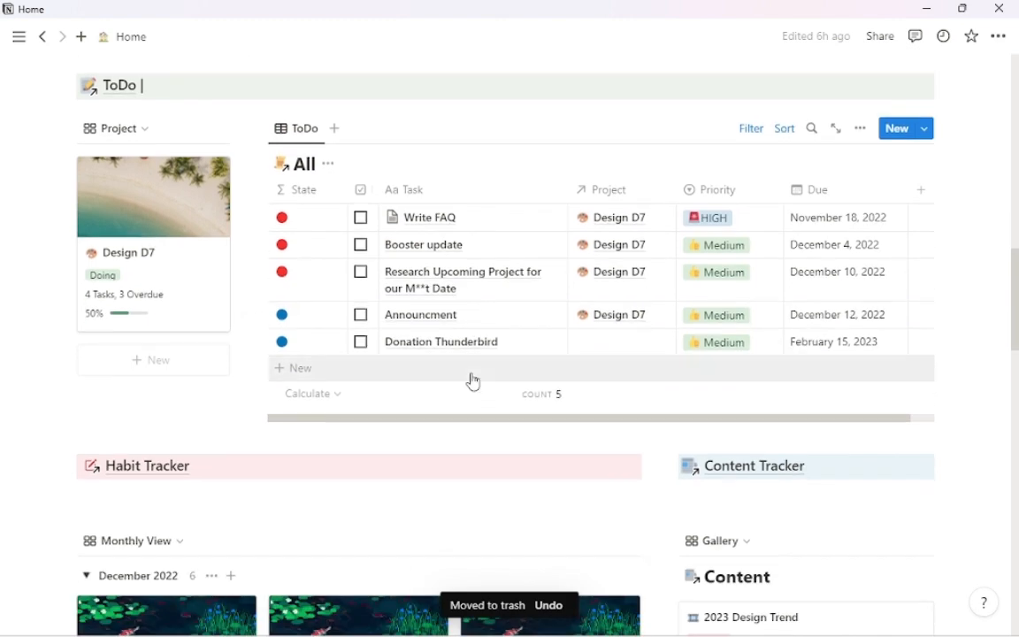
scroll(470, 380, "down", 2)
scroll(264, 380, "down", 3)
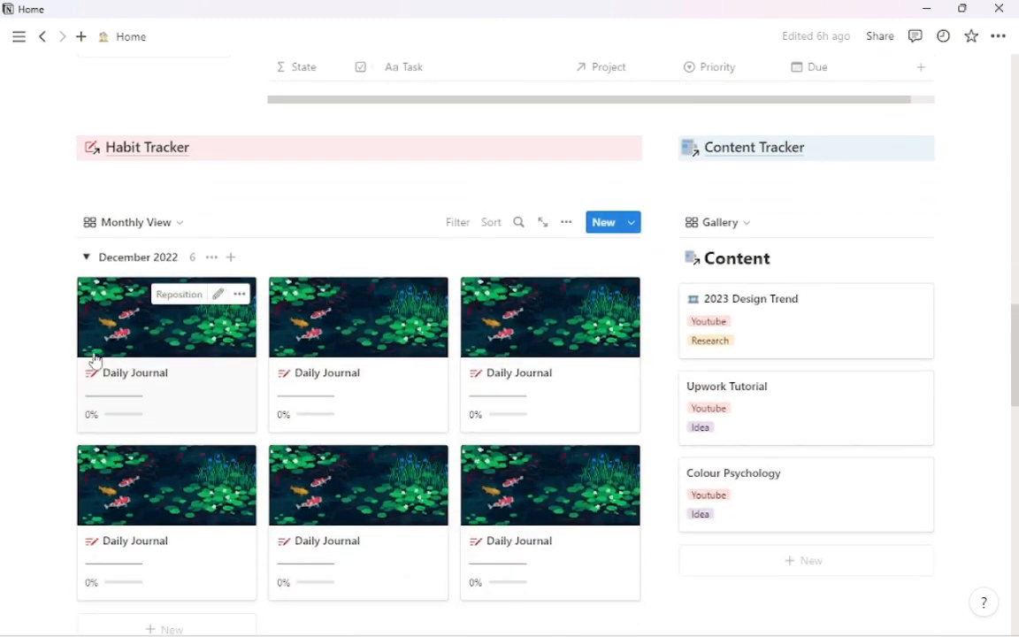
left_click_drag(57, 341, 534, 543)
left_click(452, 363)
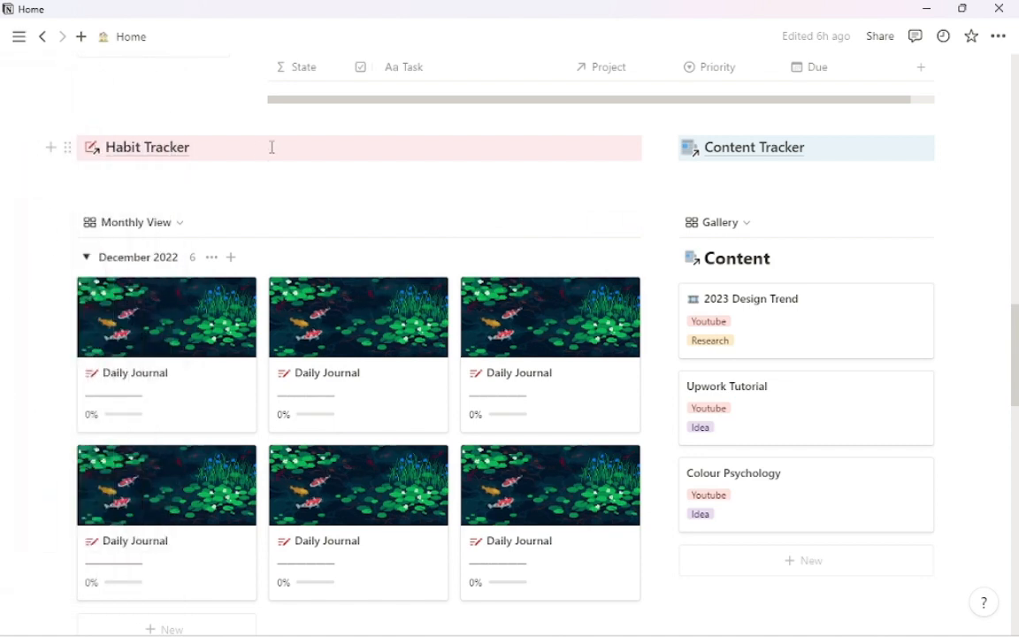
Rename the first Daily Journal card of December 2022 as "01 Dec" and close its page
left_click(174, 347)
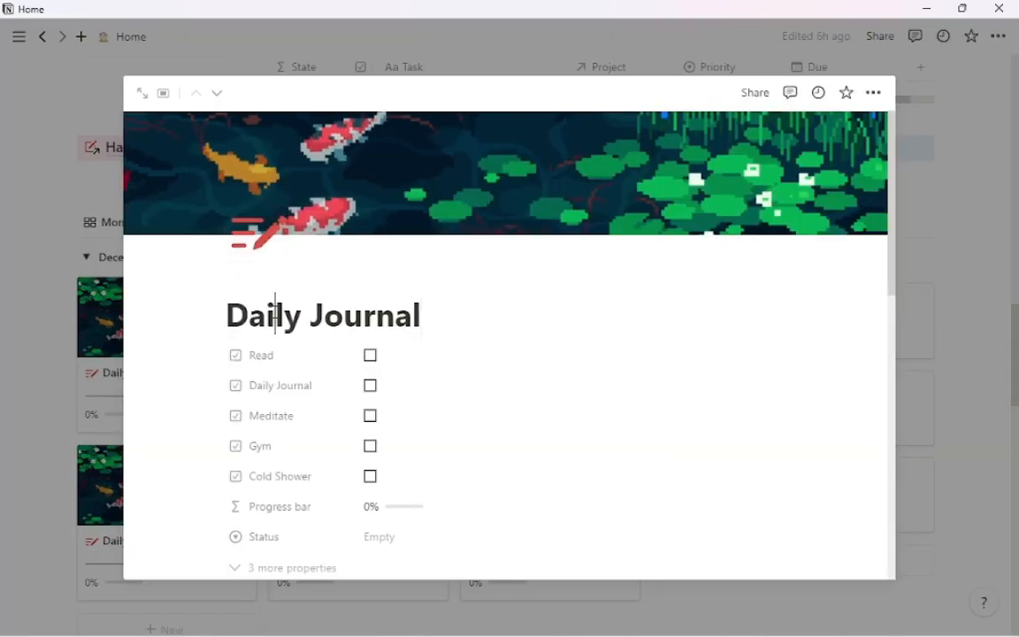
triple_click(274, 314)
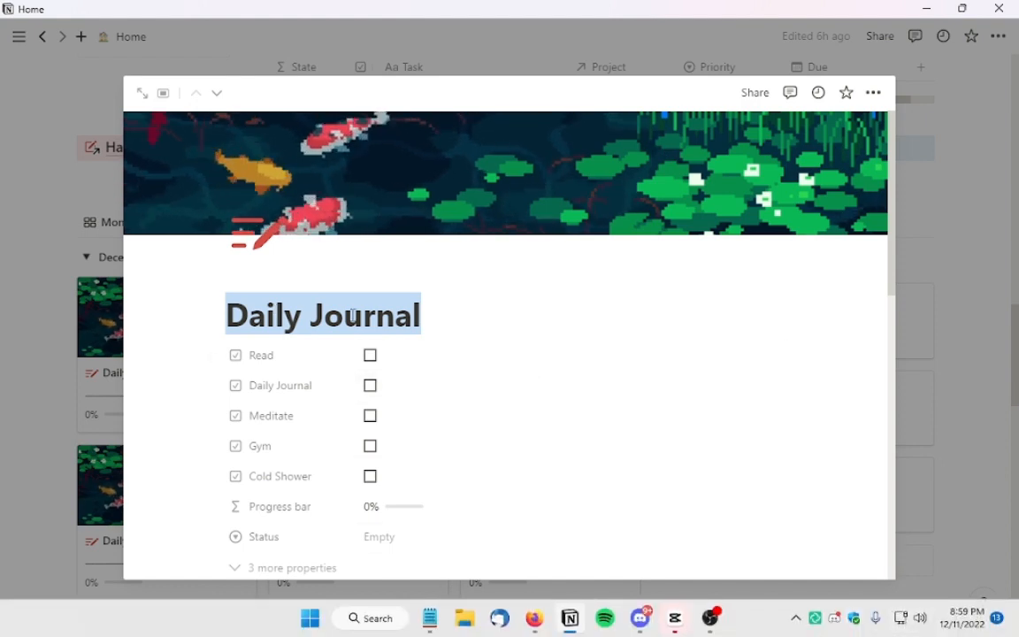
type("01/")
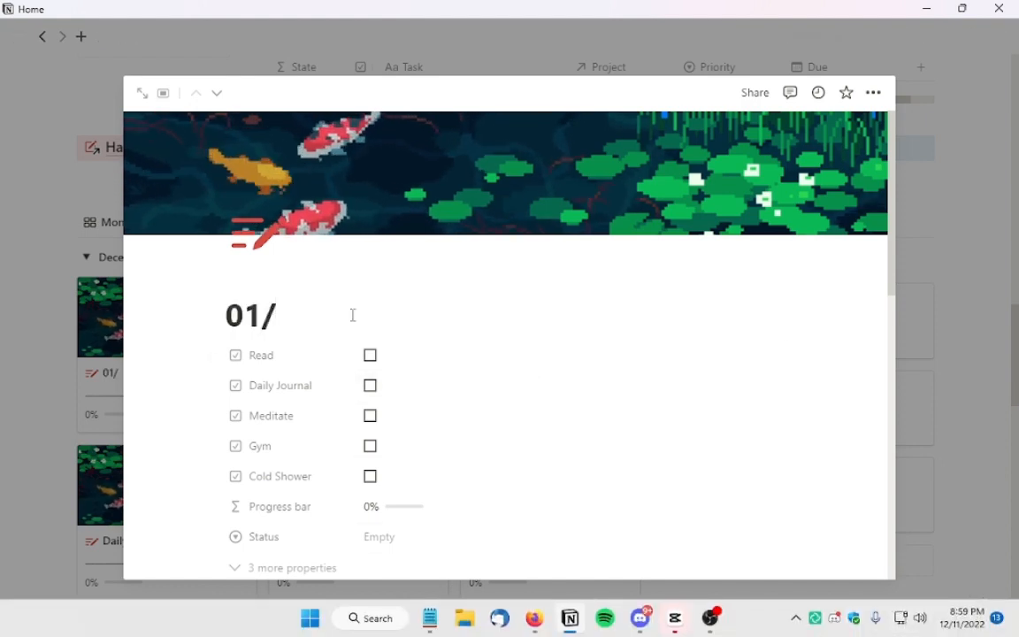
type("12")
key("BackSpace")
key("BackSpace")
key("BackSpace")
type("De")
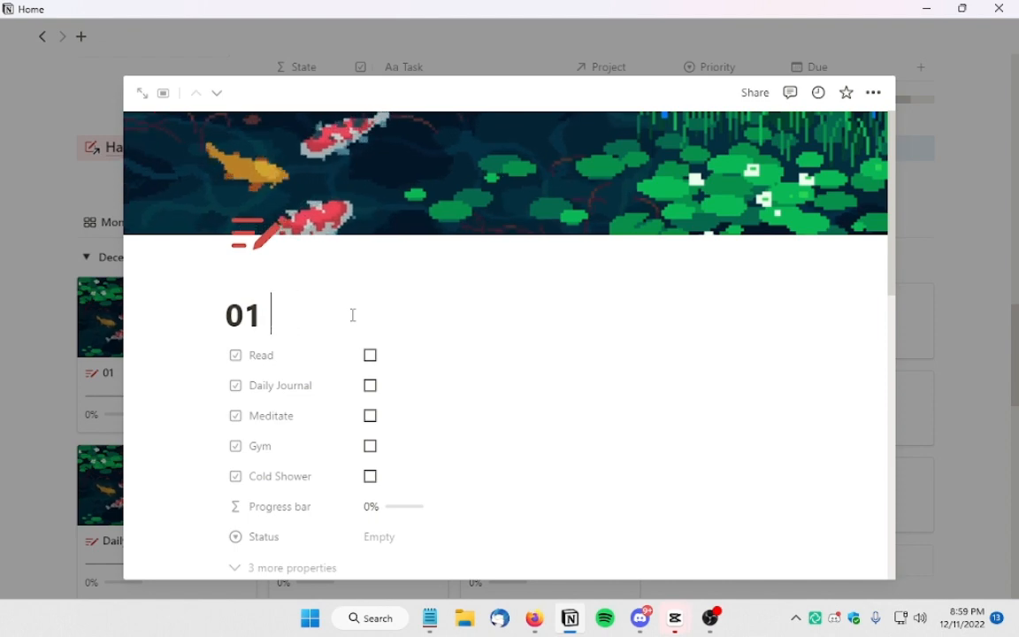
type("c")
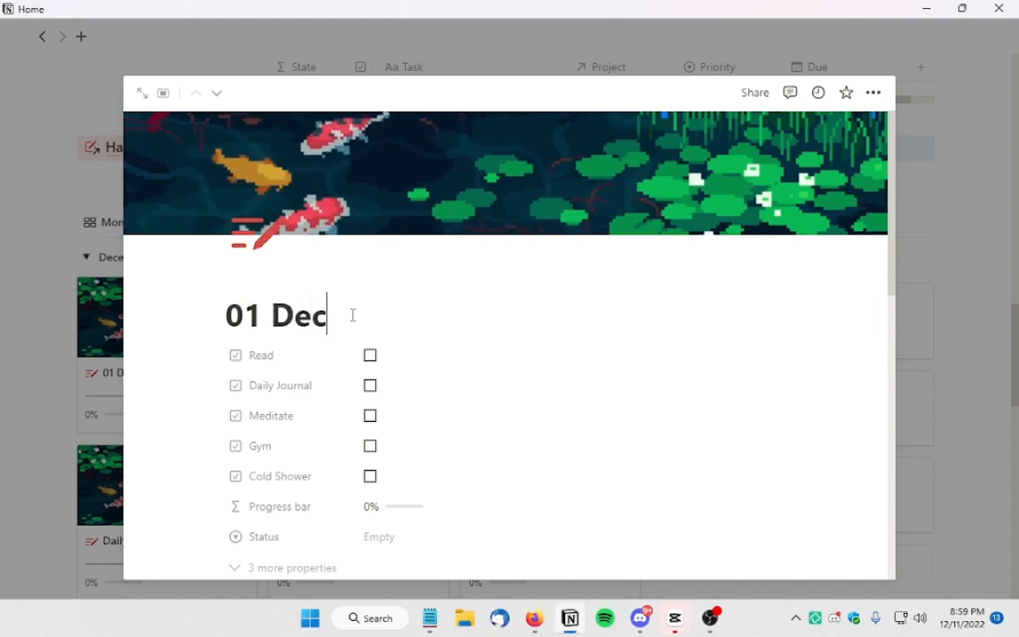
left_click(66, 371)
left_click(186, 379)
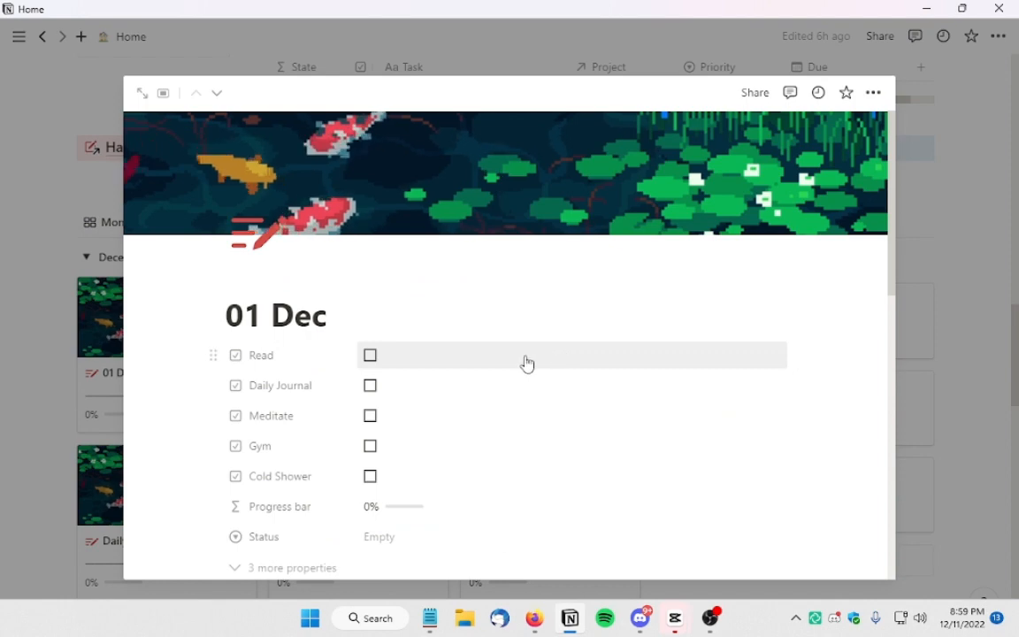
left_click(29, 361)
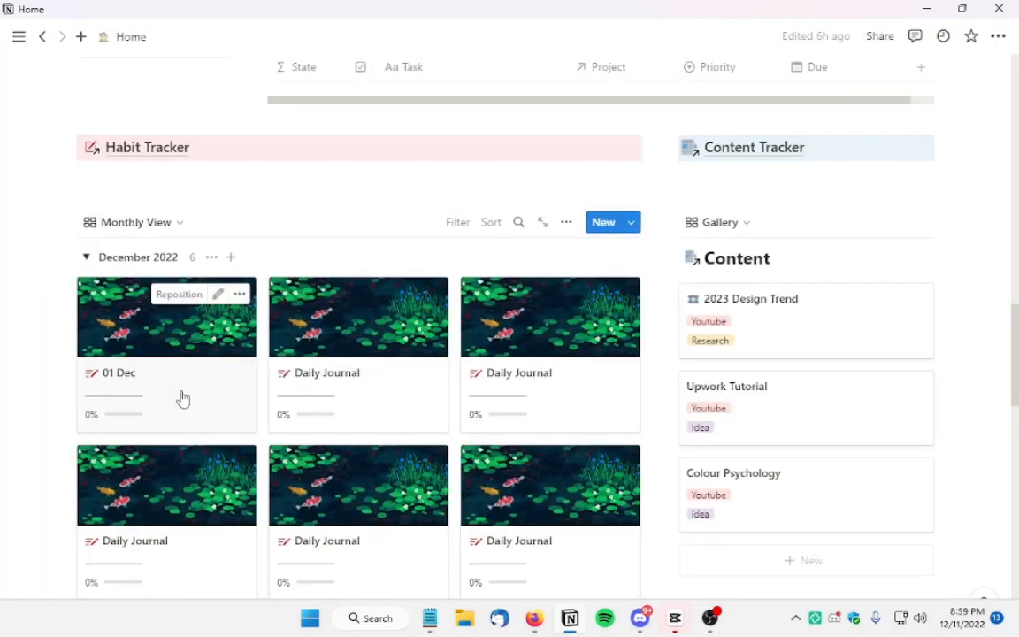
Mark the Read, Daily Journal, Meditate and Gym habits as done in the "01 Dec" entry and return to the dashboard
left_click(183, 397)
left_click(30, 372)
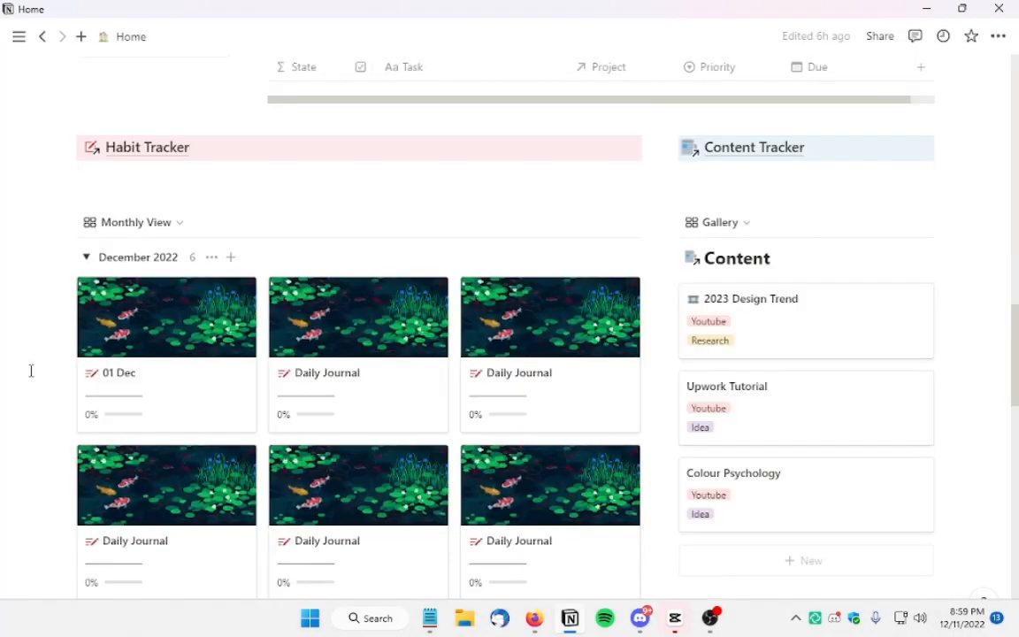
scroll(36, 370, "up", 2)
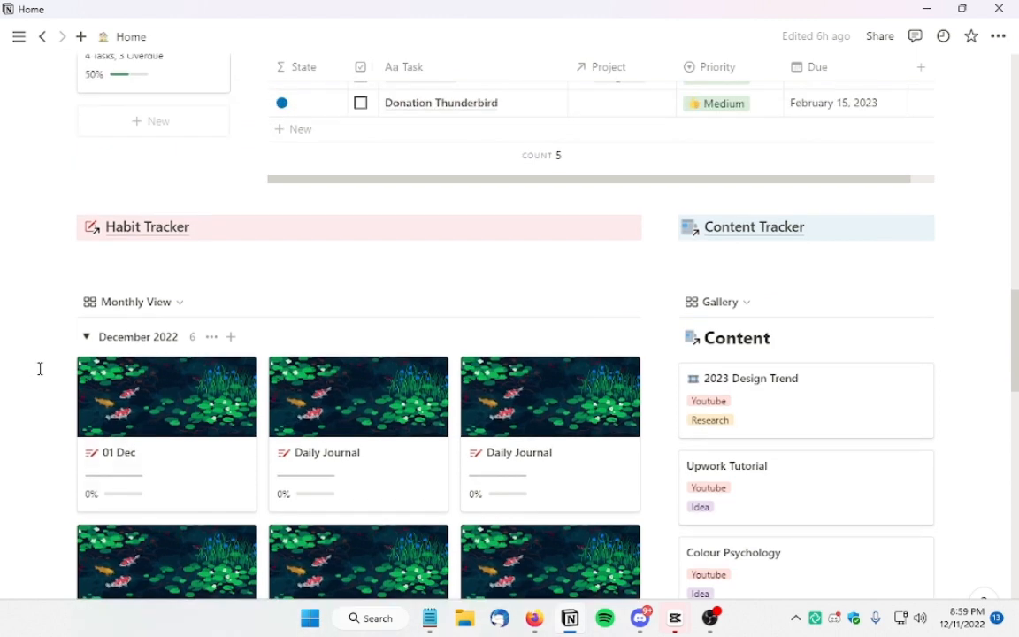
left_click(182, 473)
scroll(522, 469, "down", 3)
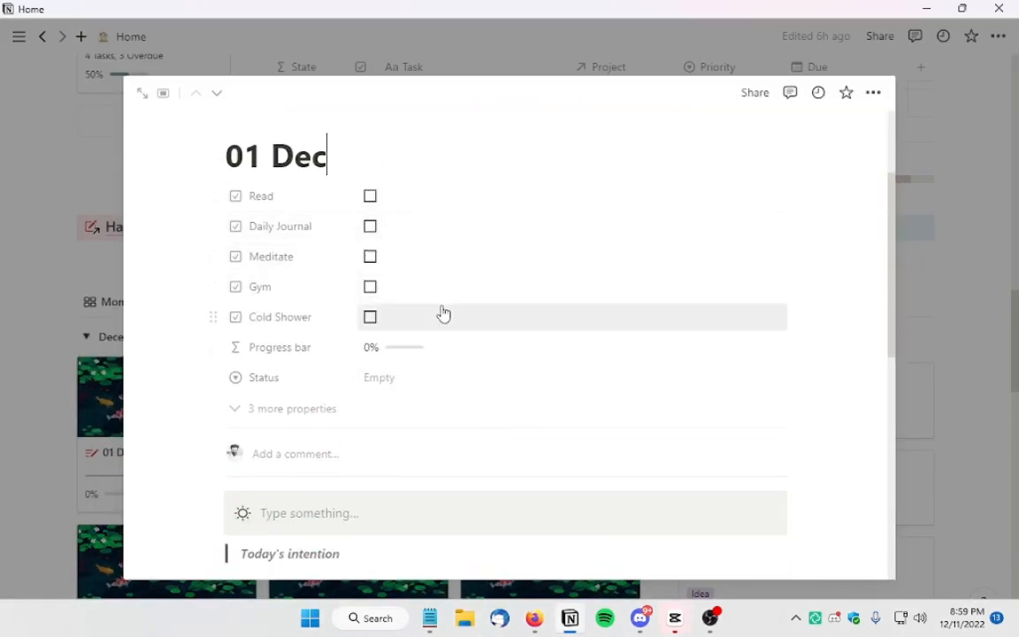
left_click(375, 196)
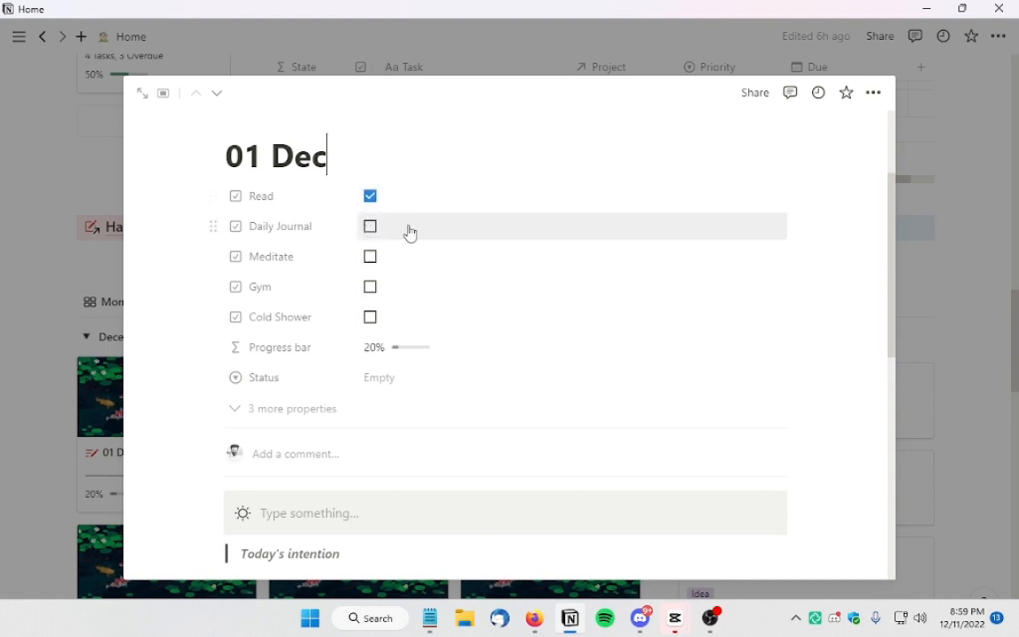
left_click(371, 226)
left_click(371, 258)
left_click(372, 287)
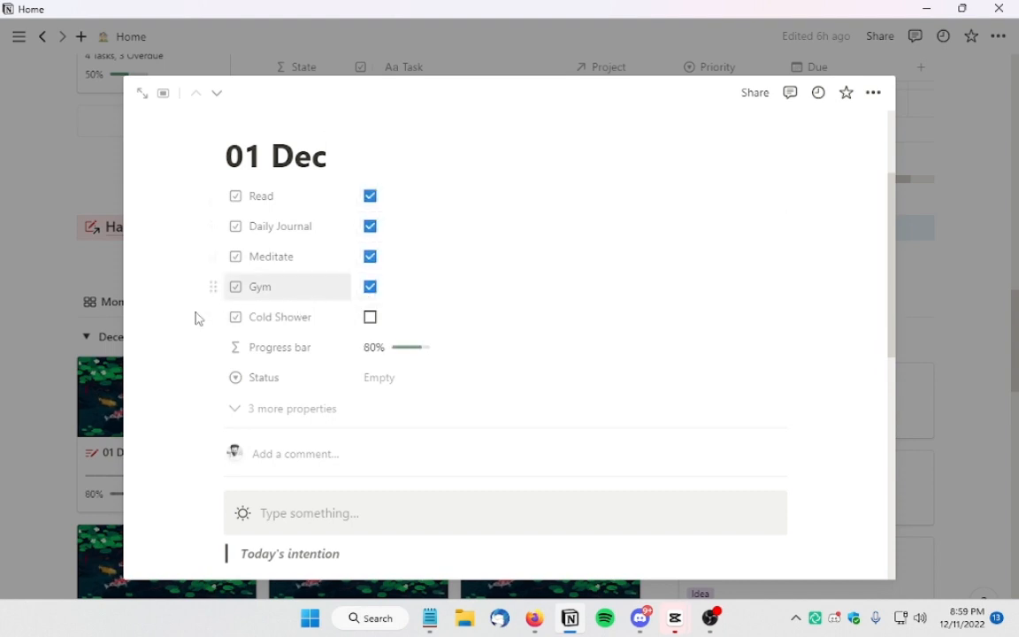
left_click(48, 342)
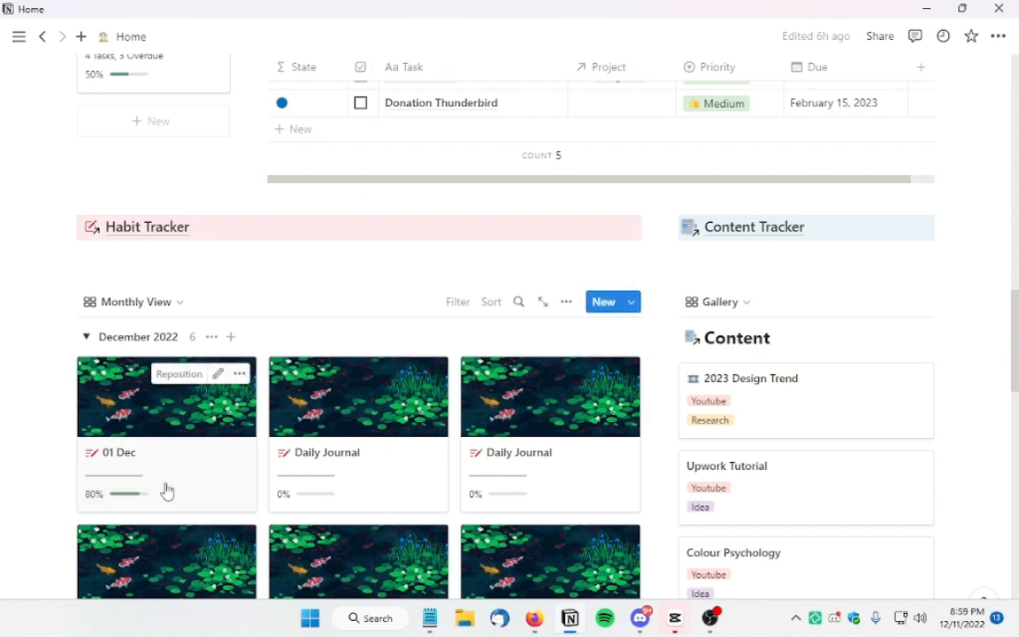
Rename the second Daily Journal card of December 2022 as "02 Dec"
left_click(371, 470)
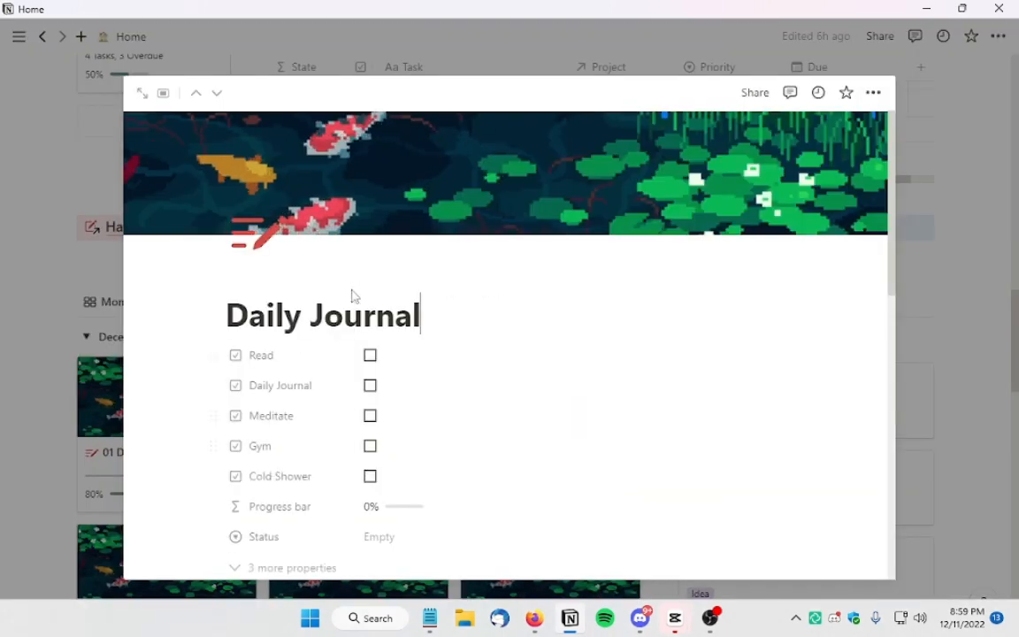
double_click(320, 305)
triple_click(320, 305)
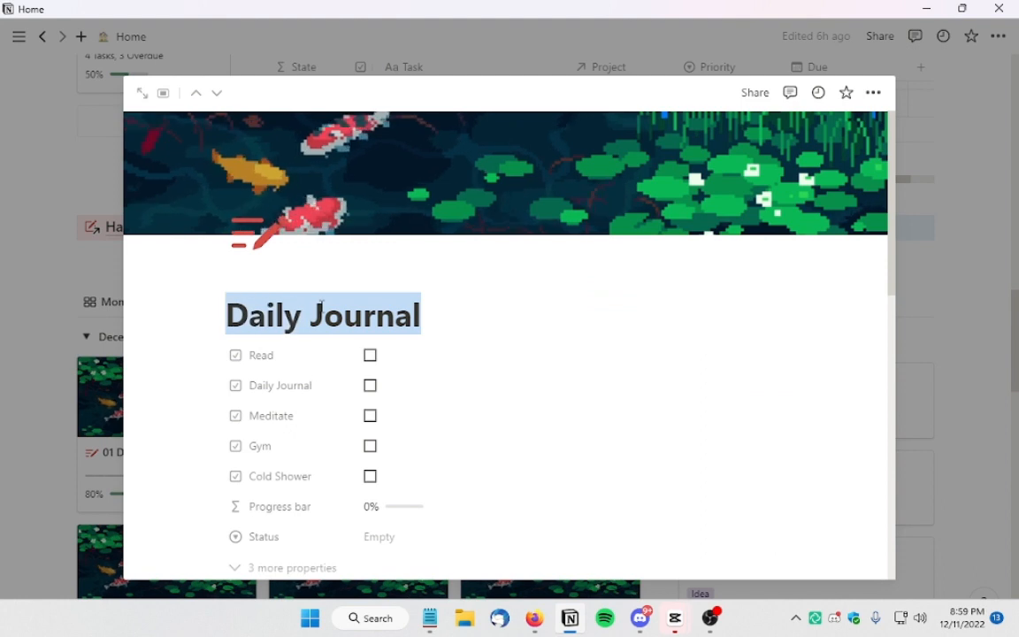
type("01")
key("BackSpace")
key("BackSpace")
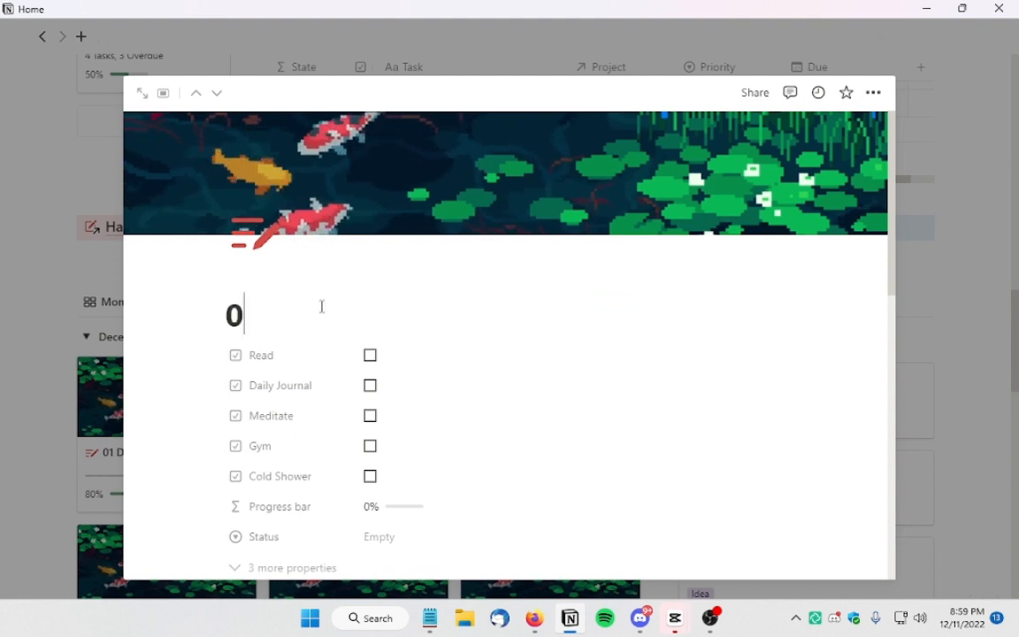
type("2 Dec")
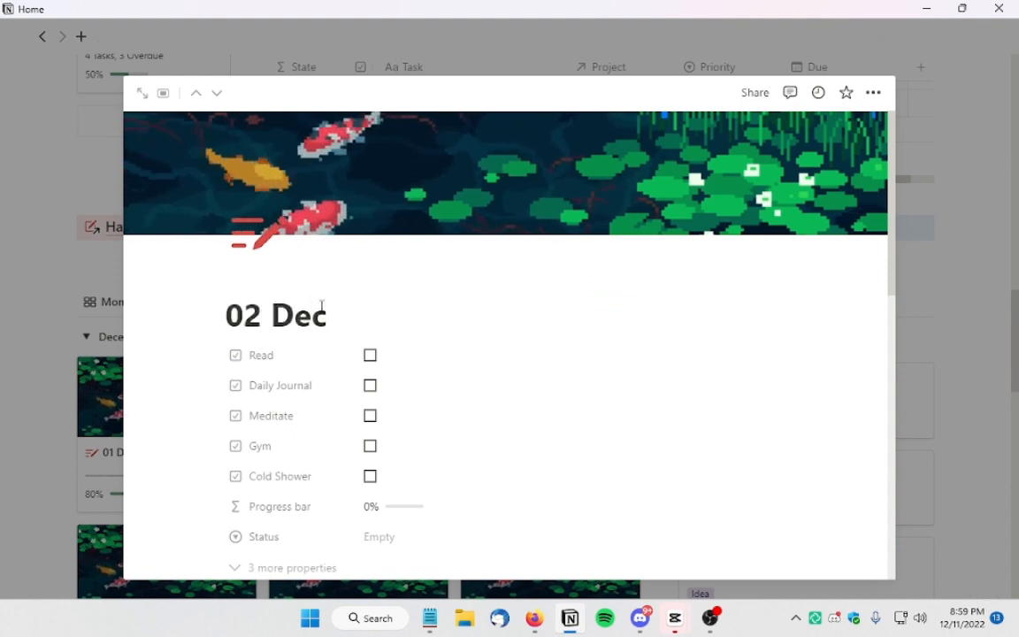
Mark the Read, Daily Journal and Meditate habits as done in the "02 Dec" entry and return to the dashboard
left_click(371, 357)
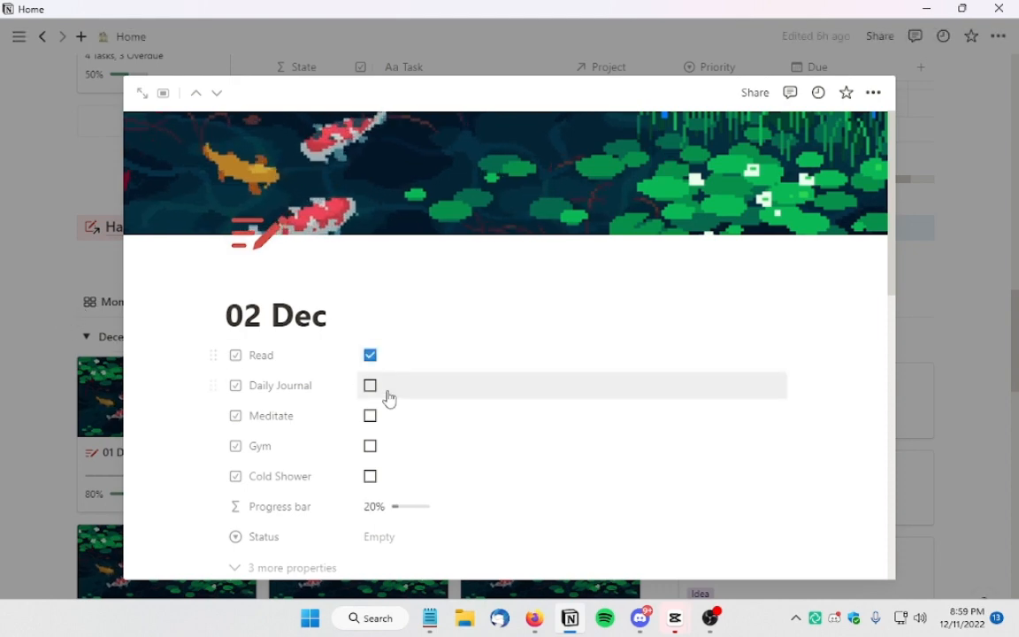
left_click(369, 385)
left_click(370, 415)
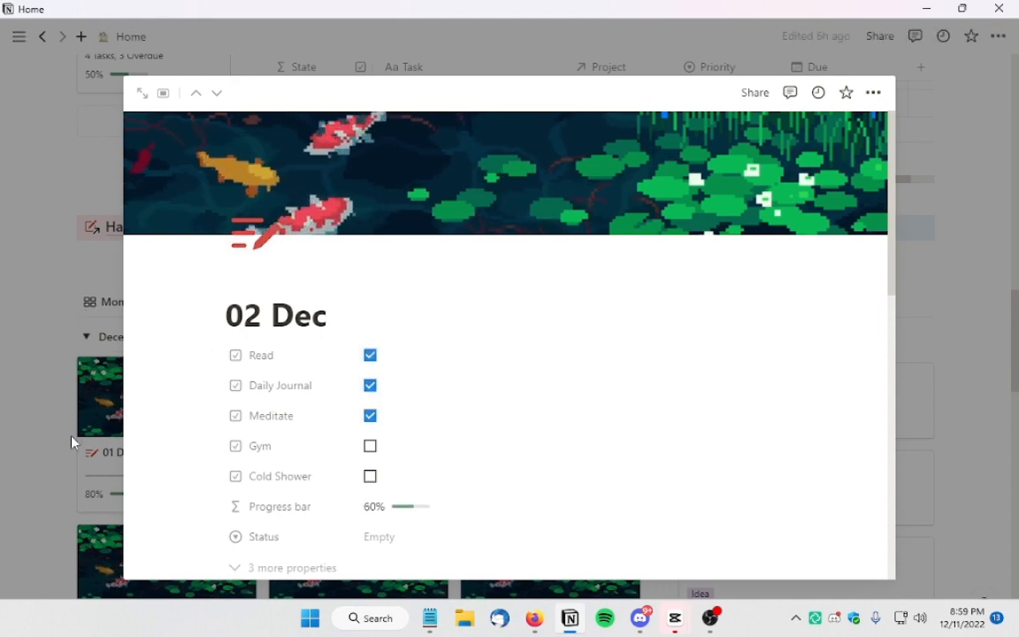
left_click(63, 391)
Rename the third Daily Journal card of December 2022 as "03 Dec"
scroll(512, 491, "down", 1)
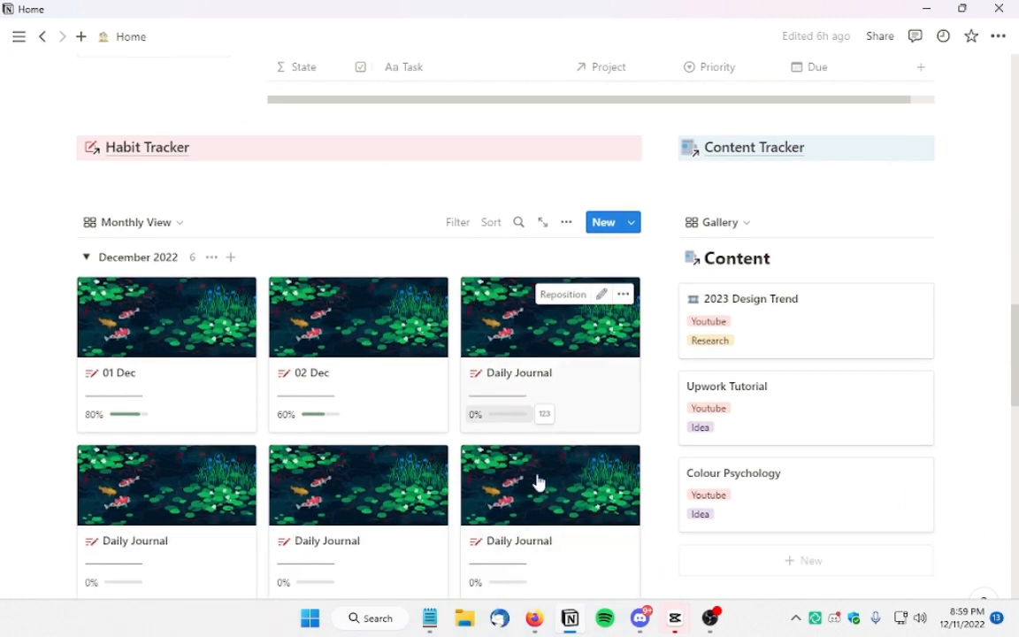
left_click(582, 394)
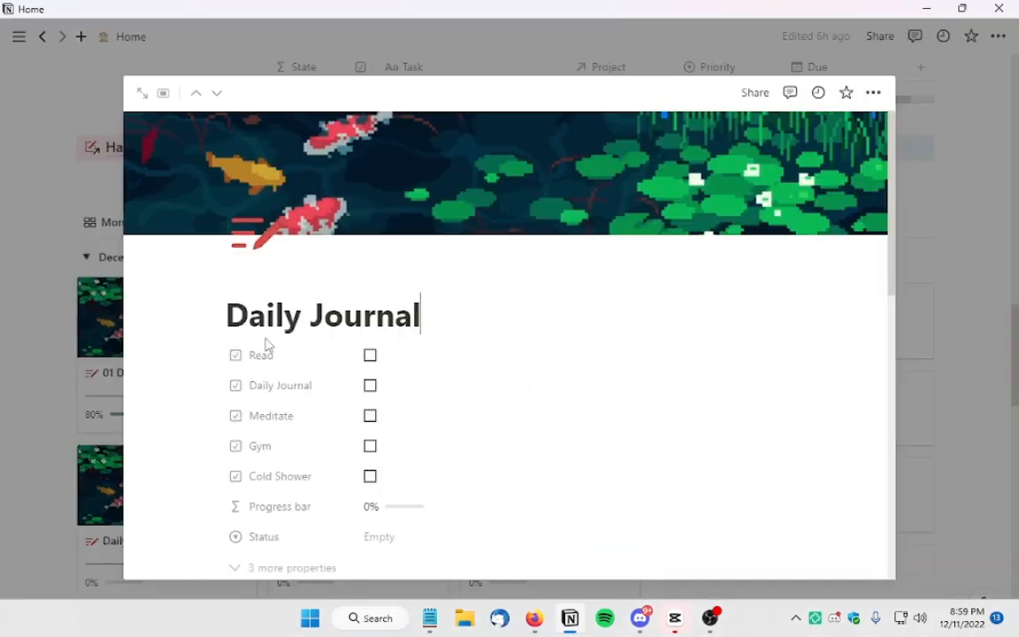
triple_click(266, 313)
type("0")
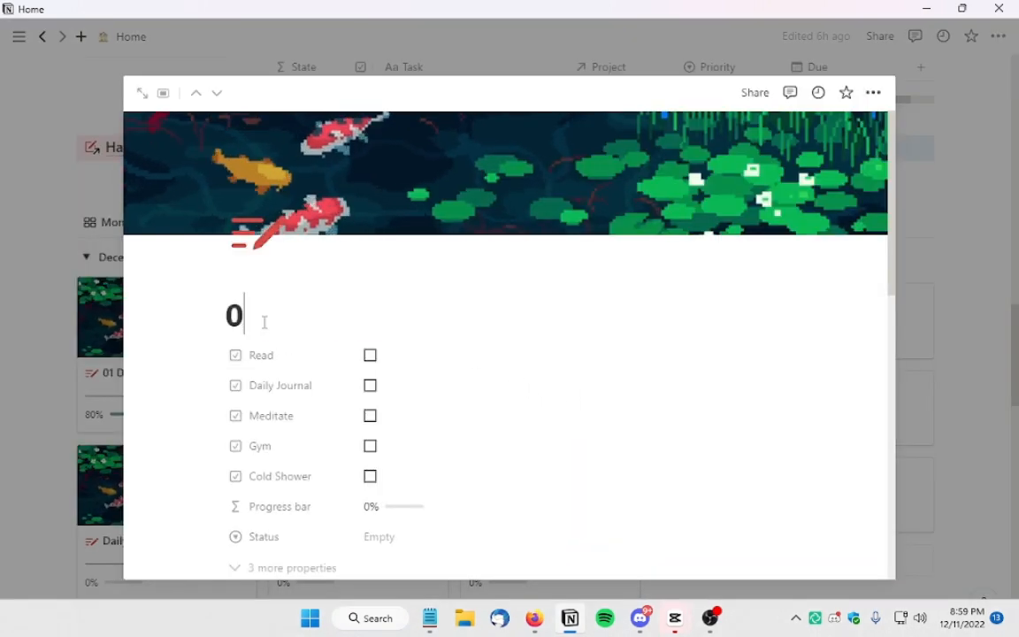
type("3 Dec")
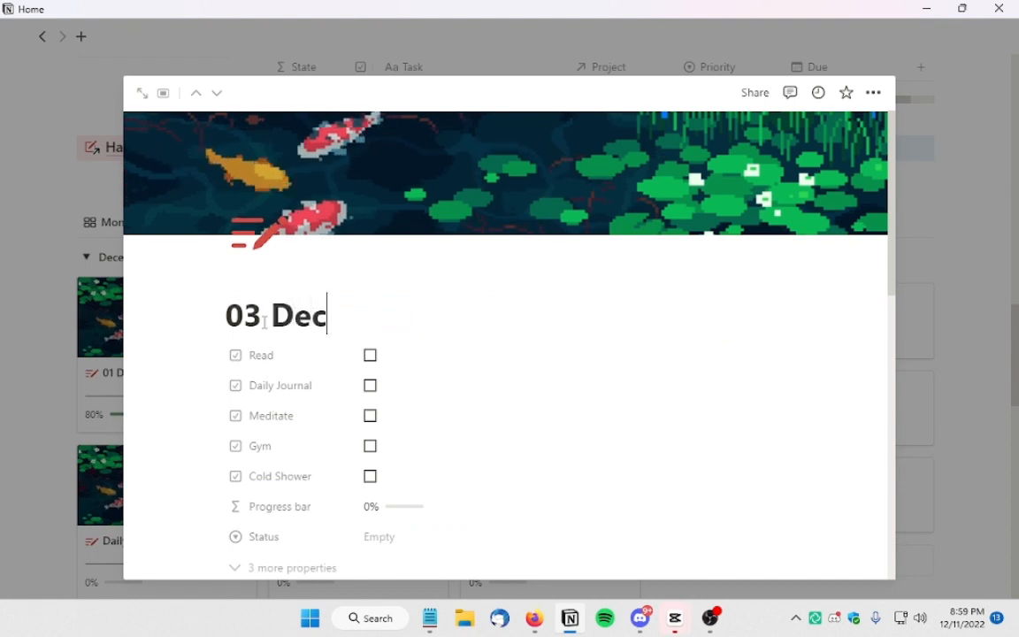
Mark all five habits, from Read to Cold Shower, as done in the "03 Dec" entry and return to the dashboard
scroll(433, 336, "down", 5)
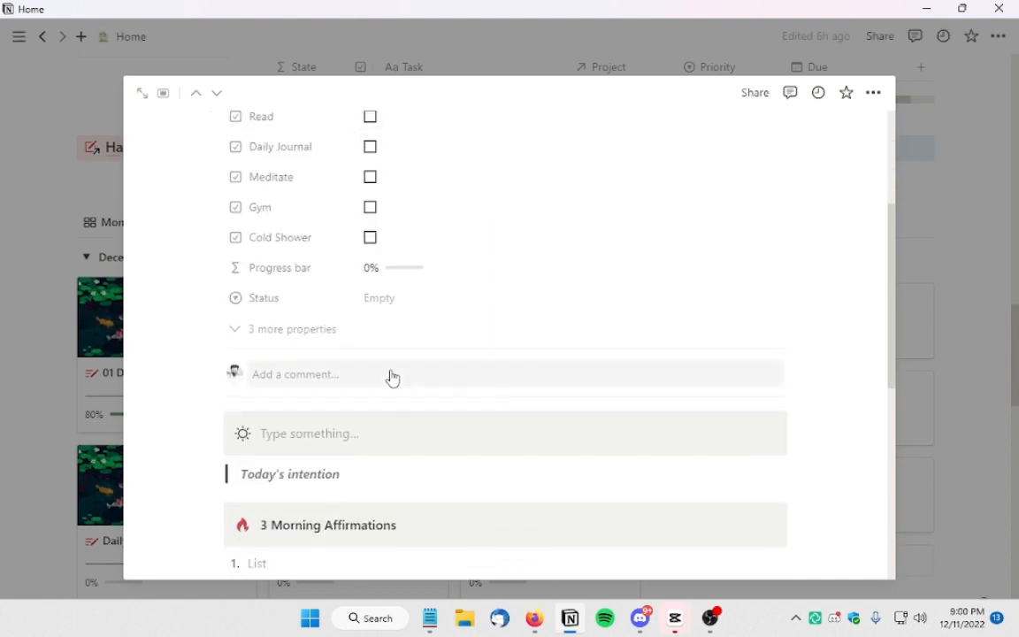
scroll(382, 278, "up", 2)
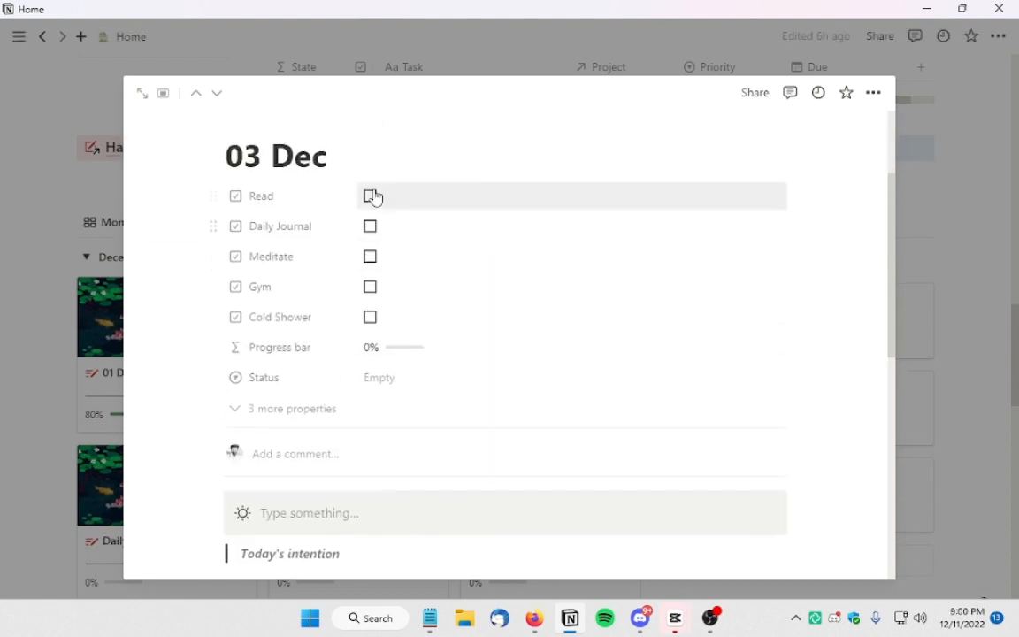
left_click(372, 196)
left_click(371, 227)
left_click(370, 256)
left_click(371, 286)
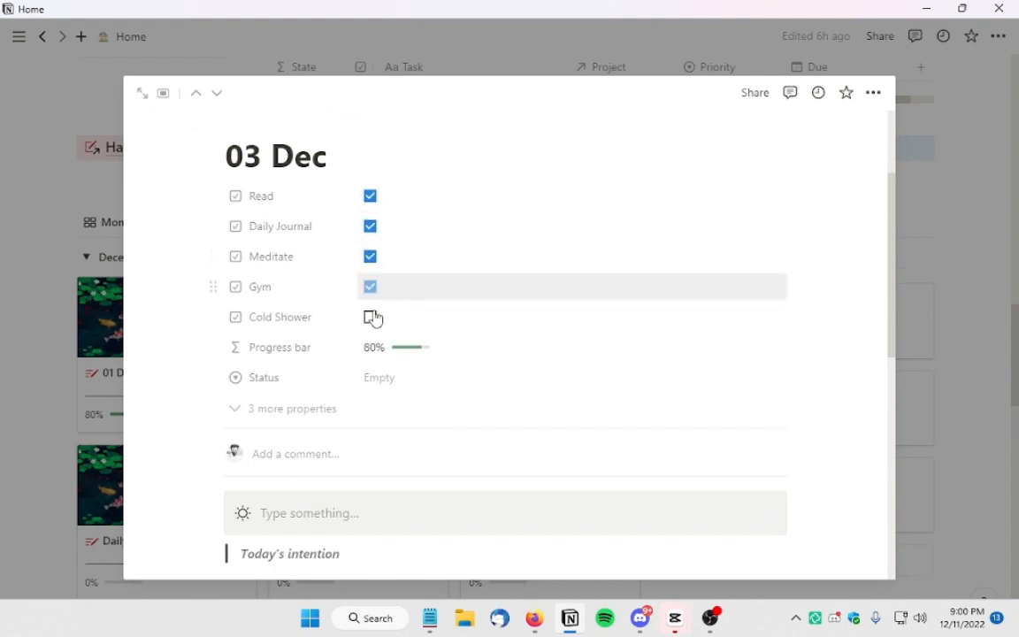
left_click(371, 316)
left_click(63, 306)
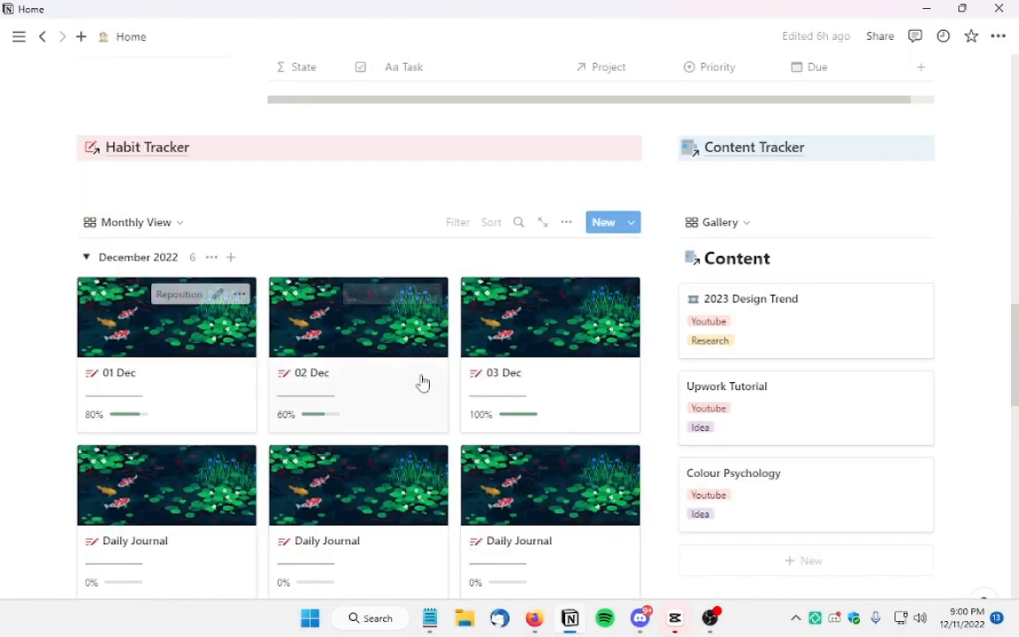
Reopen the "03 Dec" entry, review its journal prompts from Today's intention to Highlight of the day, and close it
left_click(568, 354)
scroll(475, 345, "down", 3)
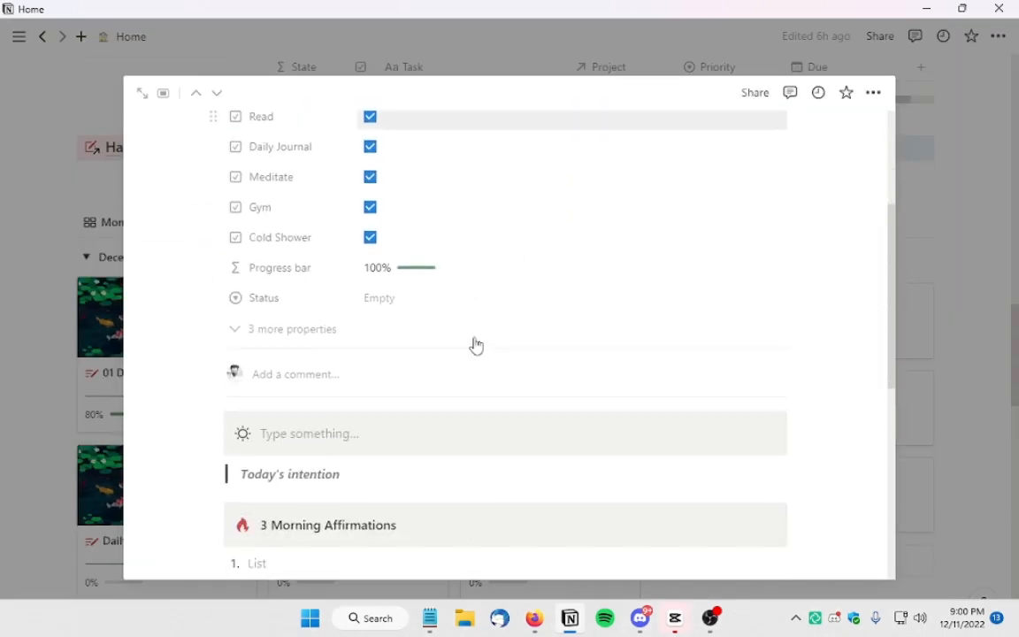
scroll(475, 345, "down", 2)
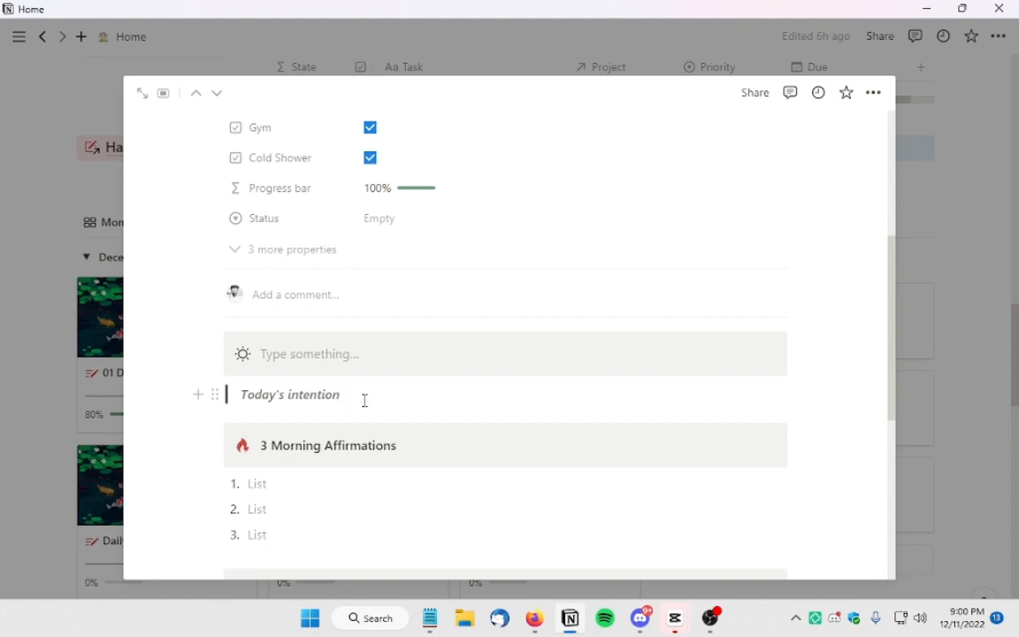
scroll(324, 384, "down", 5)
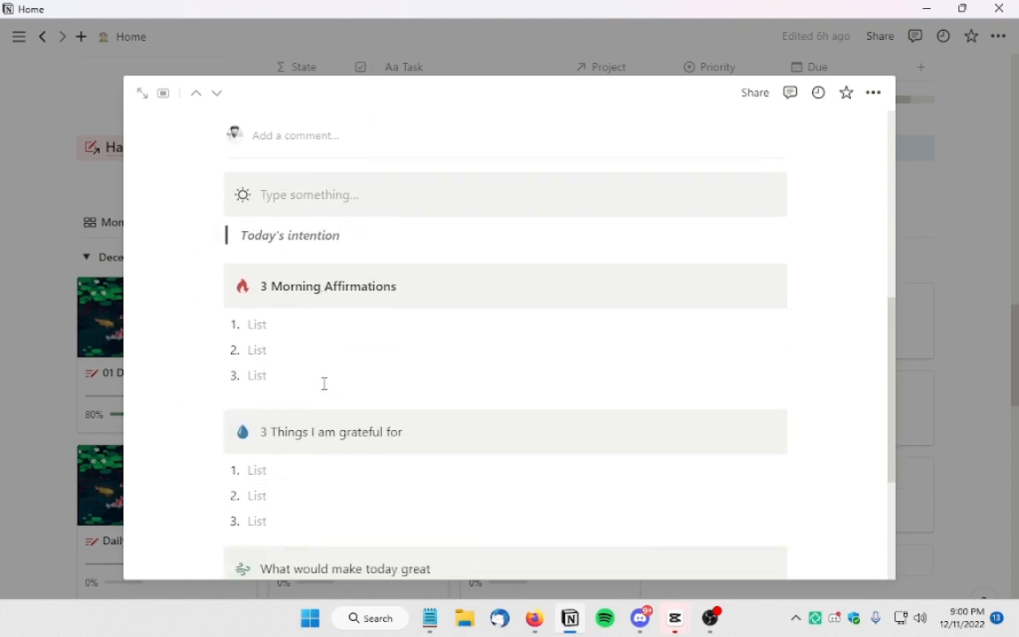
scroll(466, 371, "up", 1)
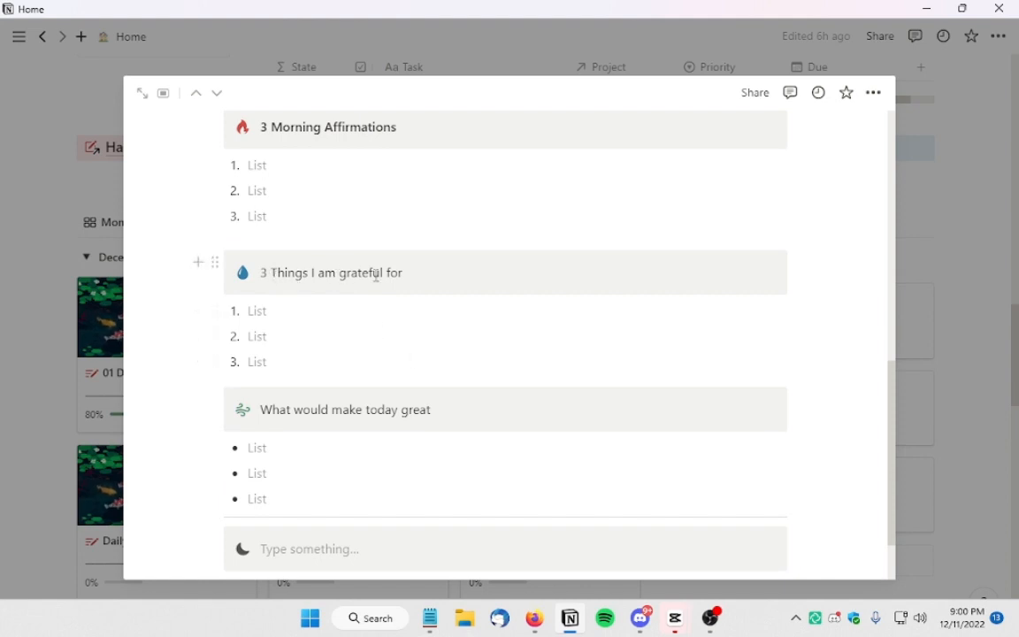
left_click(357, 323)
scroll(454, 441, "down", 1)
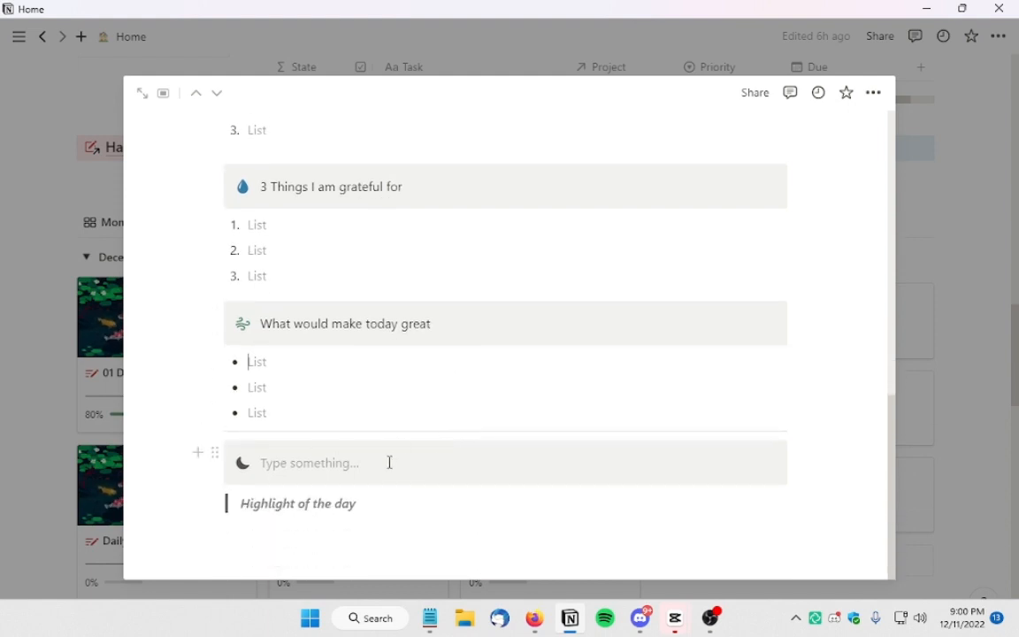
scroll(356, 378, "up", 4)
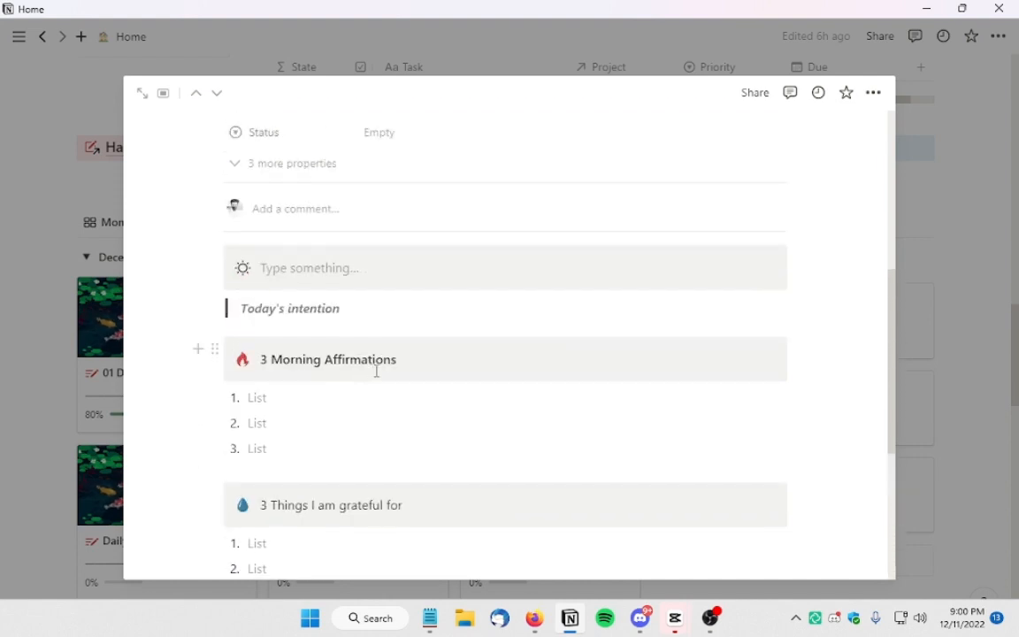
scroll(374, 370, "down", 4)
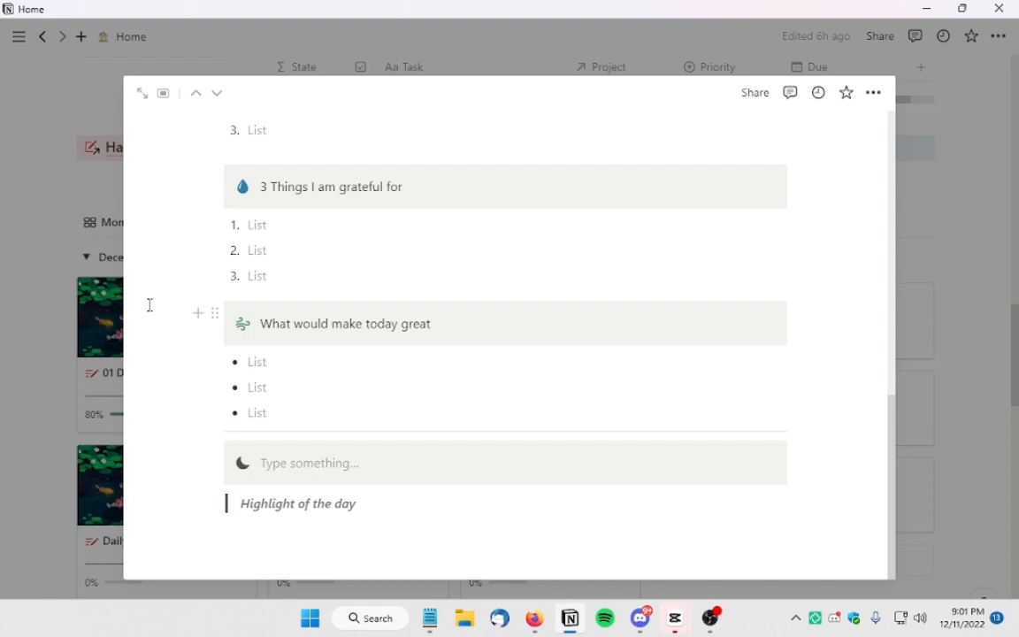
left_click(35, 347)
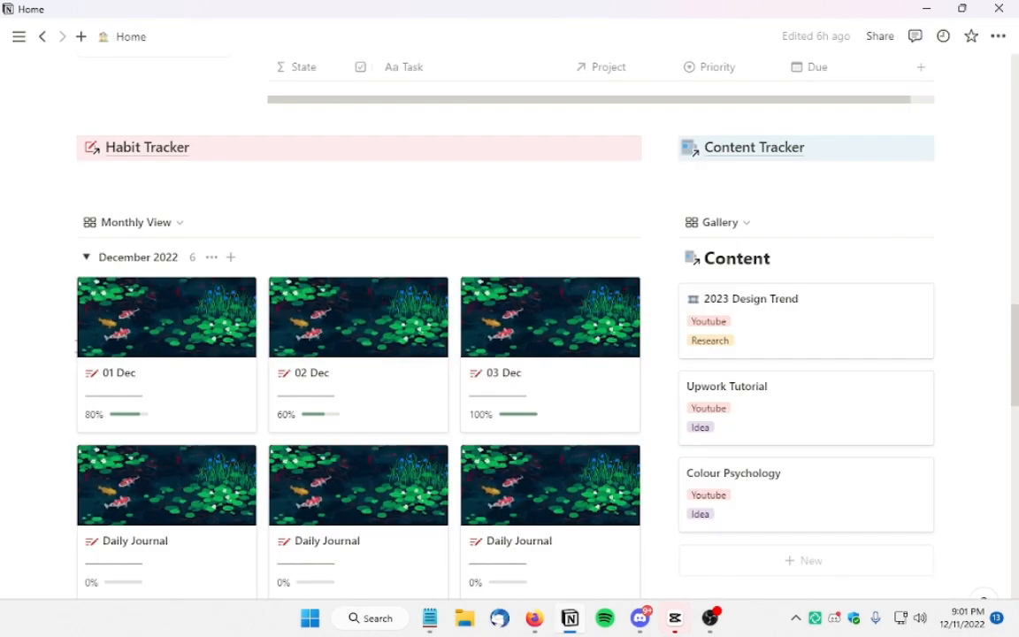
Add a new entry titled "As Example" to the Content gallery of the Content Tracker
scroll(228, 336, "up", 1)
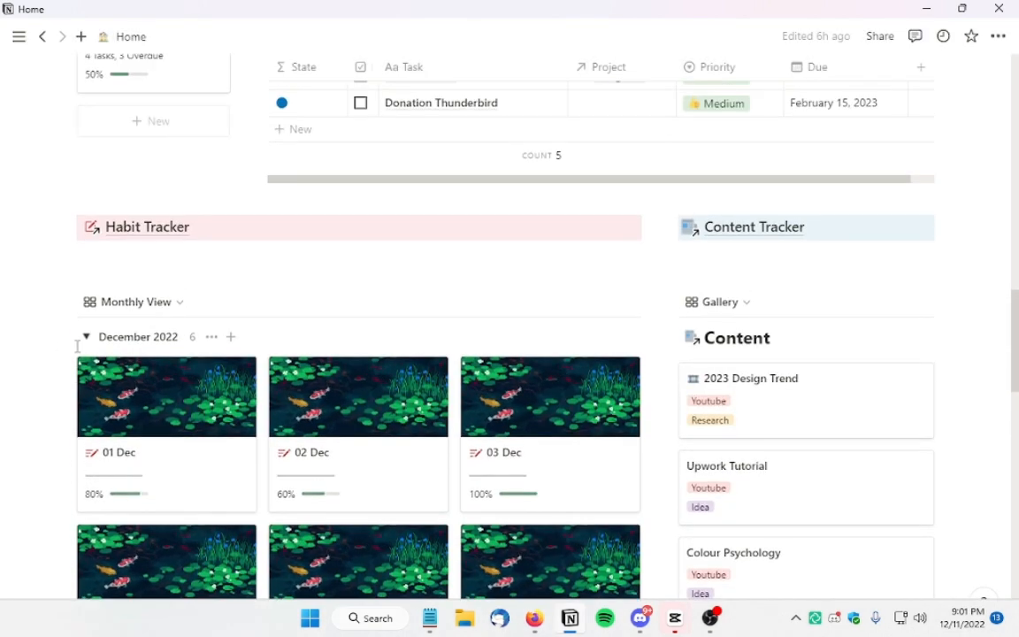
scroll(775, 371, "down", 1)
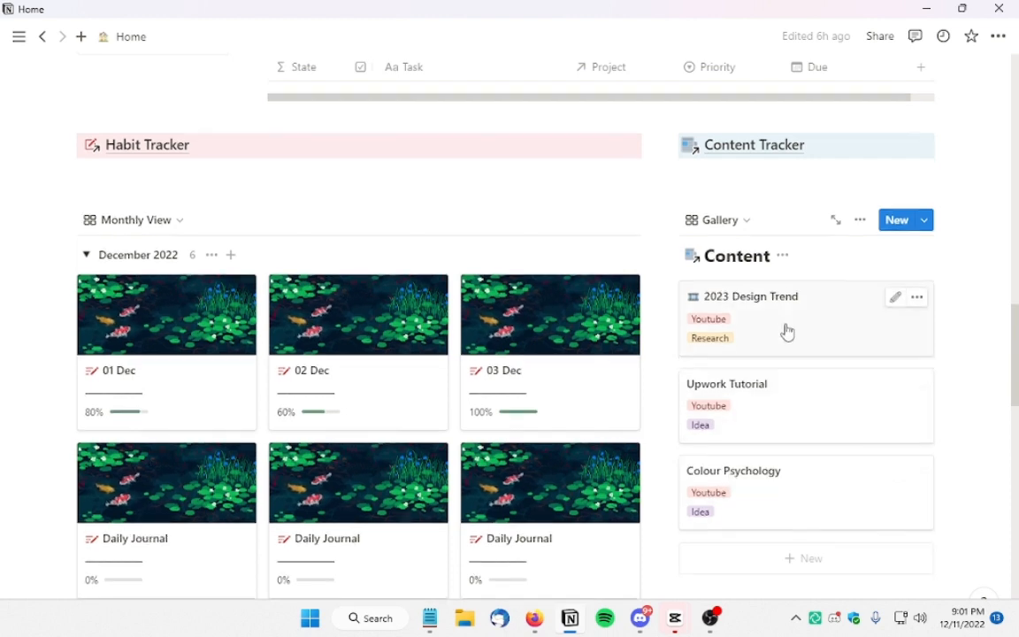
scroll(785, 332, "down", 3)
scroll(776, 303, "up", 2)
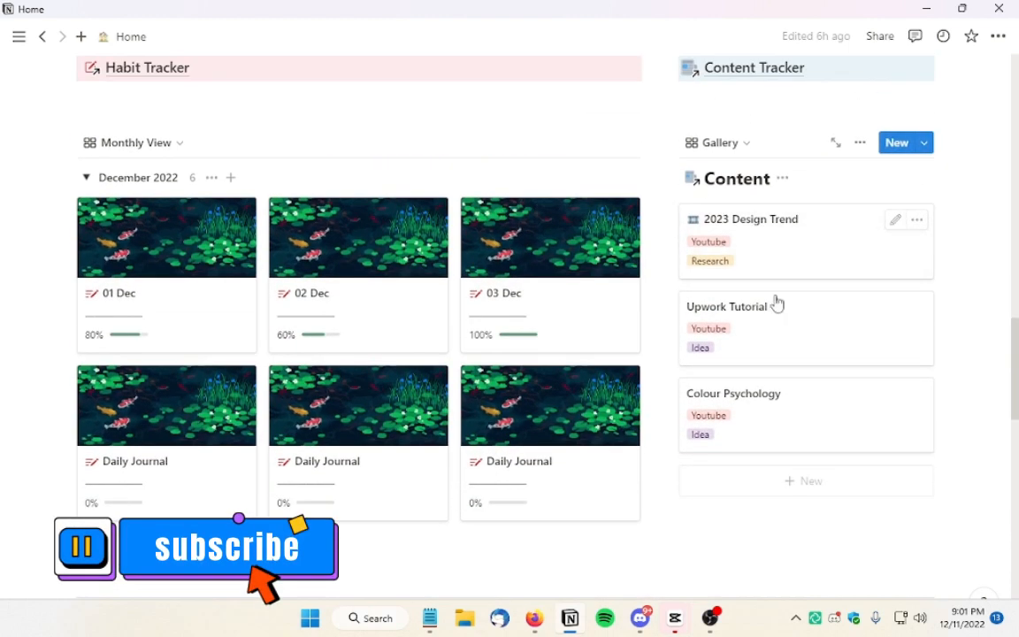
left_click(832, 485)
type("As Ex")
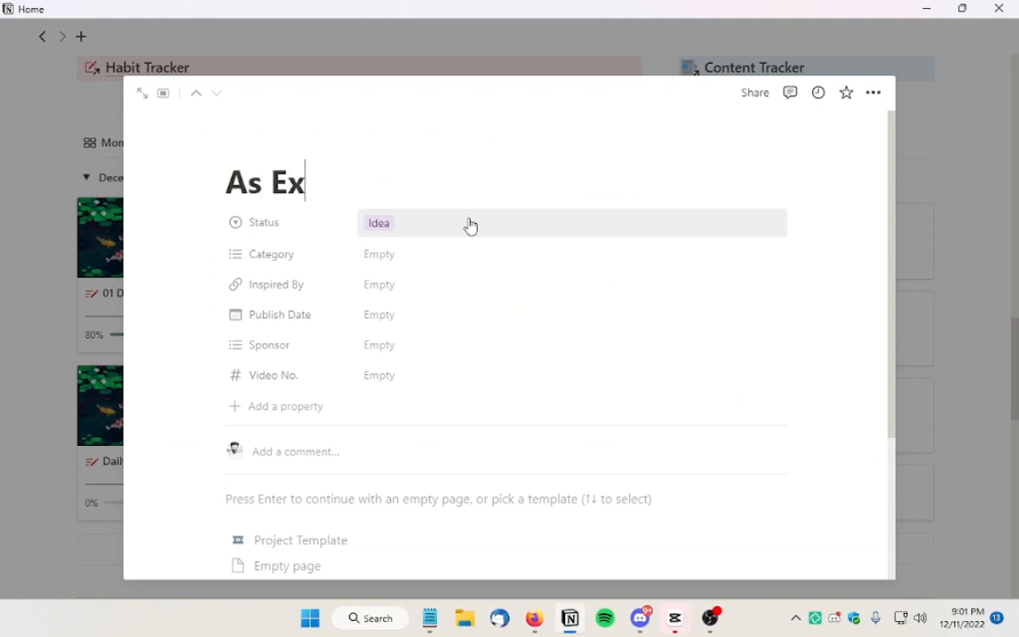
type("ample")
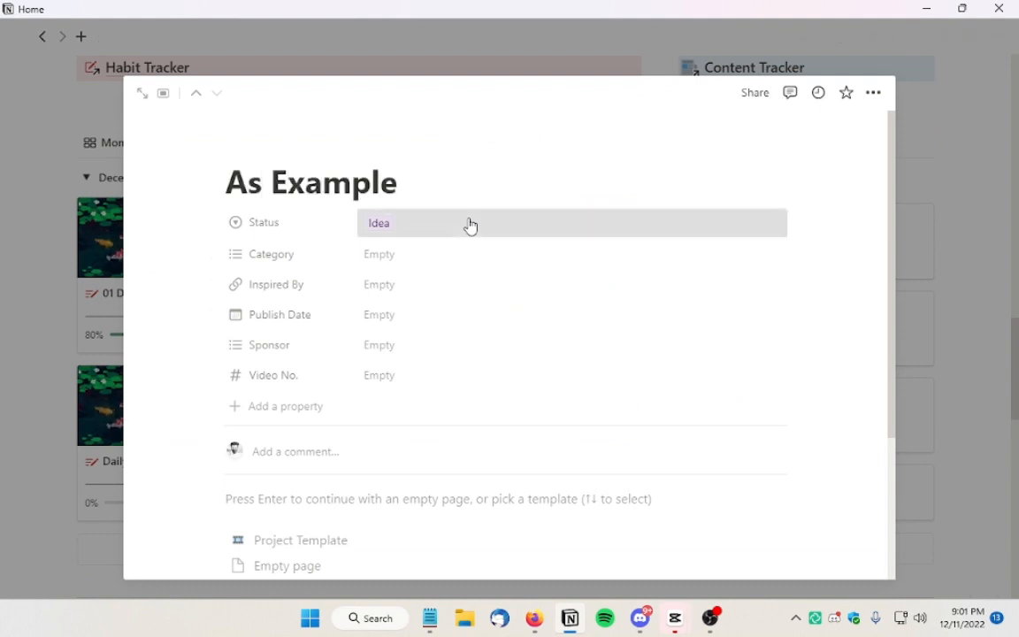
Review the Status options of the "As Example" entry without changing them, and set its Category to Youtube
left_click(468, 226)
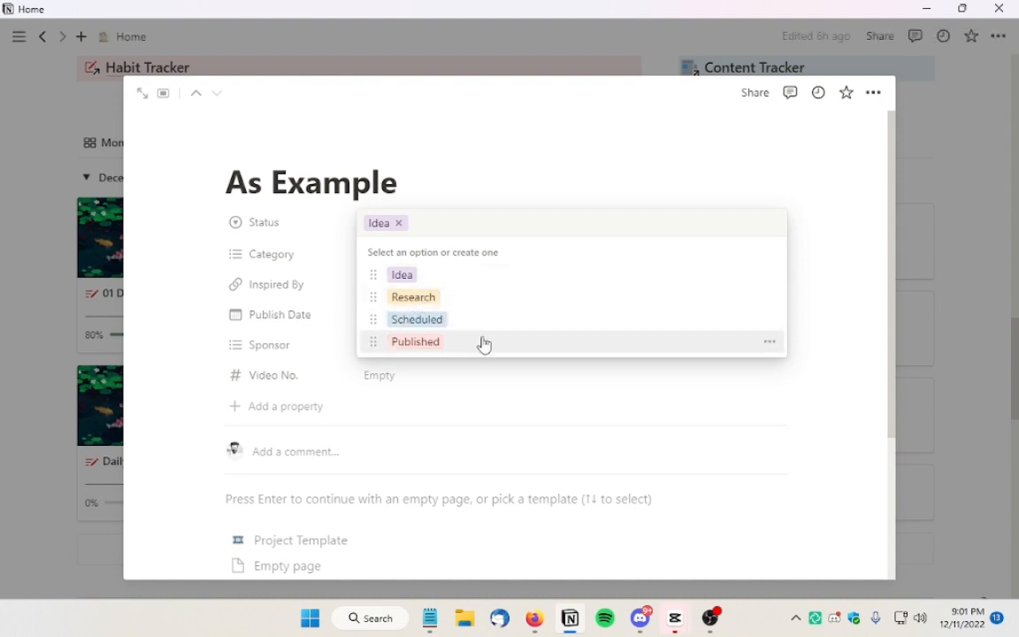
left_click(272, 216)
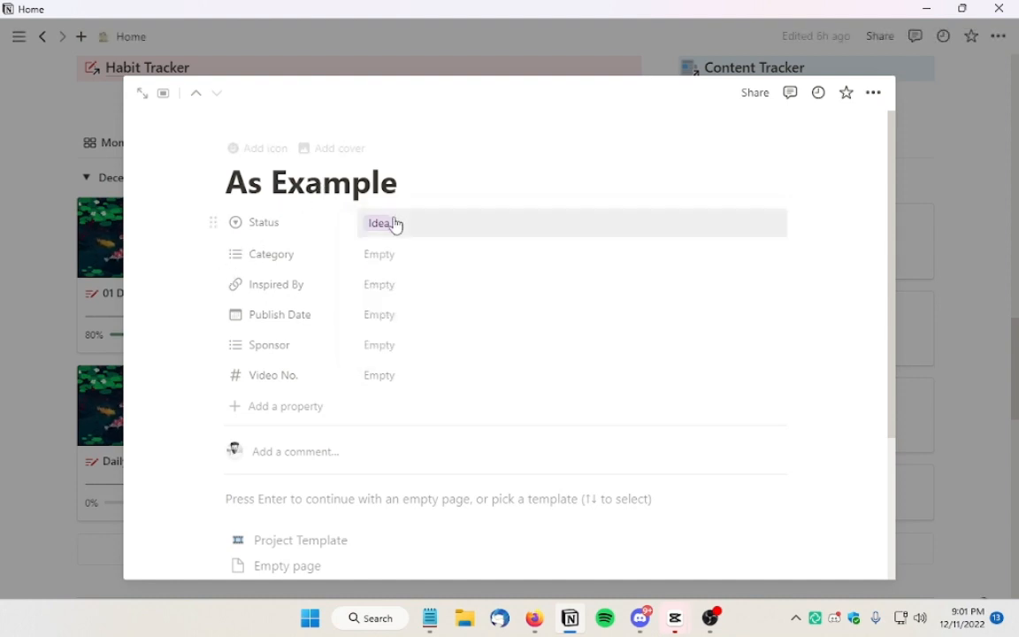
left_click(398, 254)
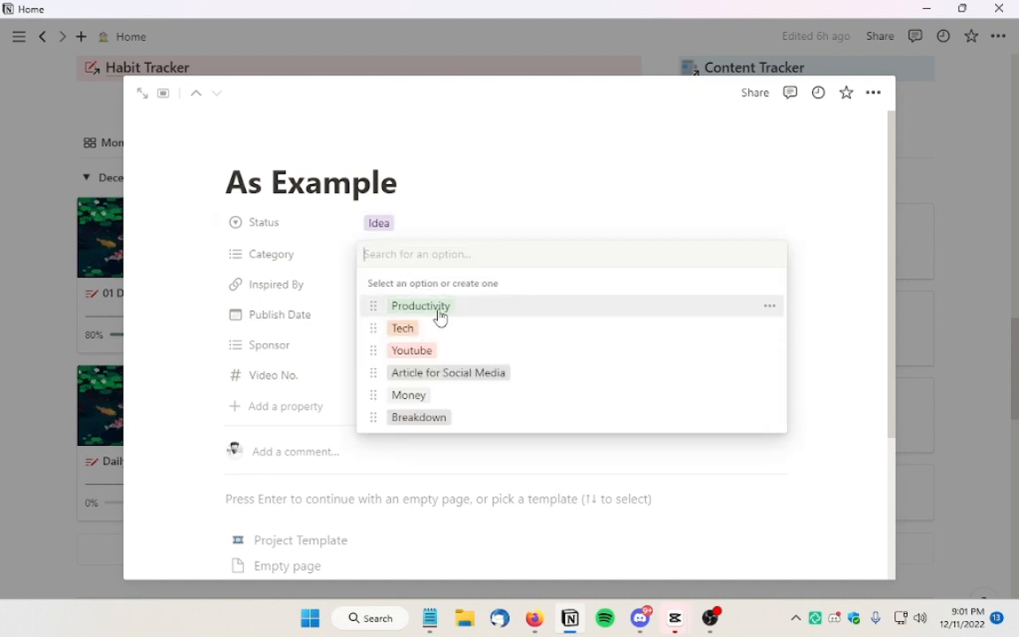
left_click(438, 354)
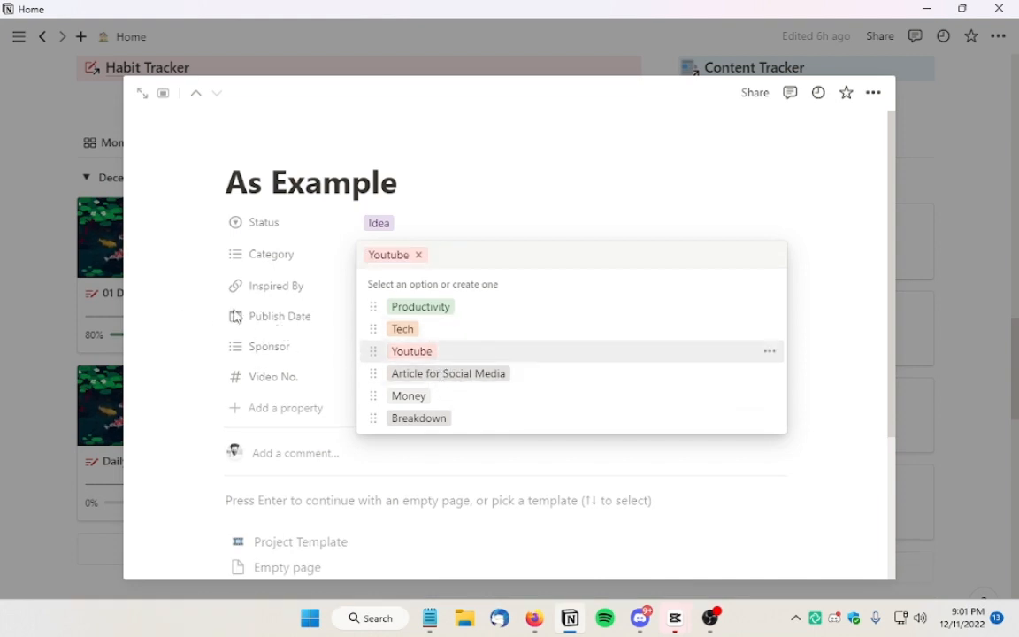
key("Escape")
Inspect the Inspired By, Sponsor and Video No. properties of the "As Example" entry without filling them in, and close its page
left_click(410, 300)
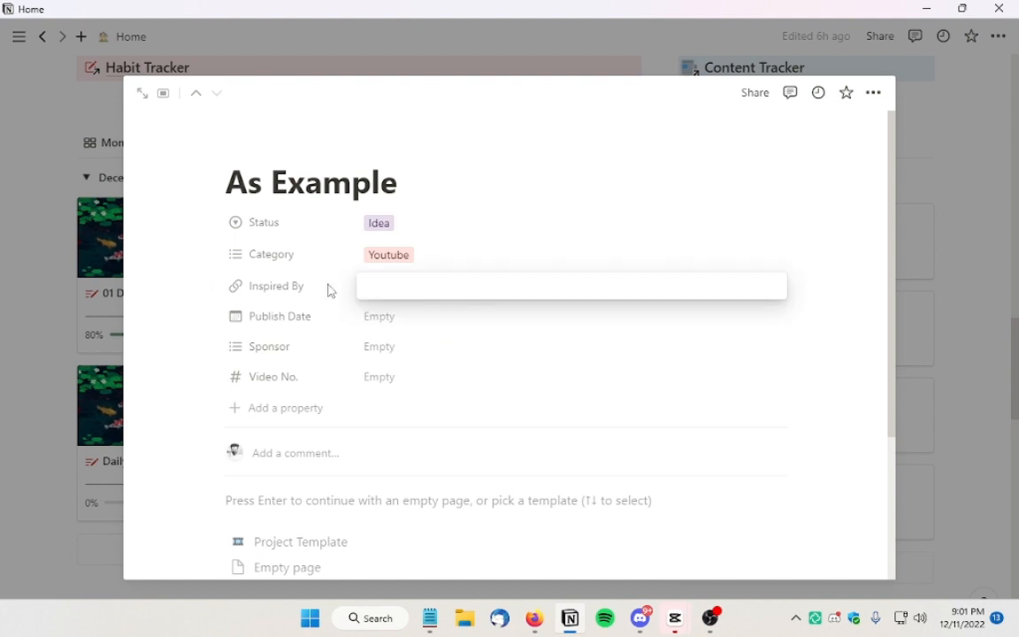
key("Escape")
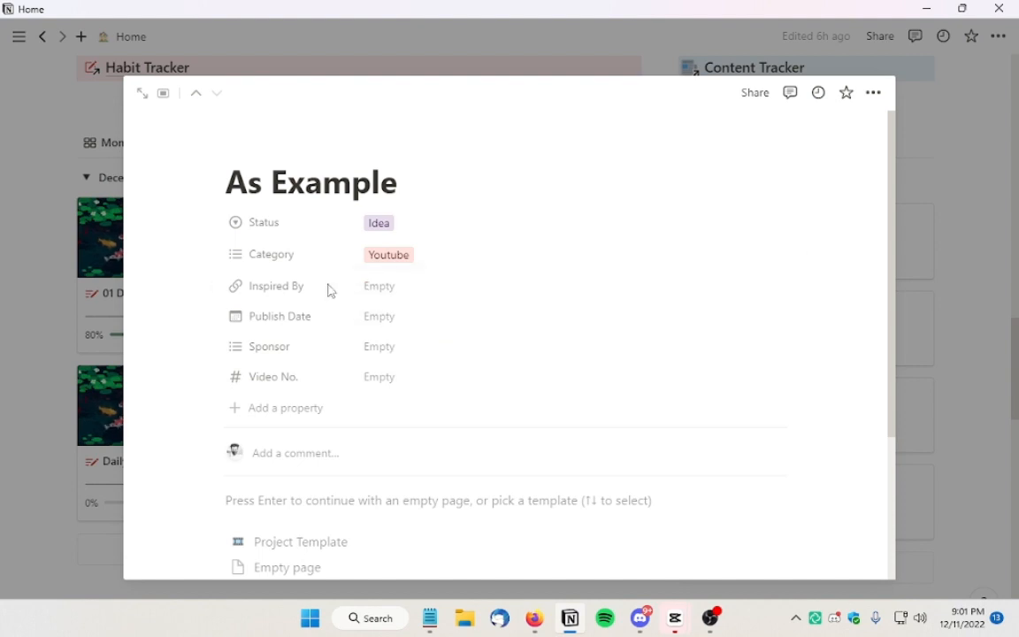
left_click(375, 285)
key("Escape")
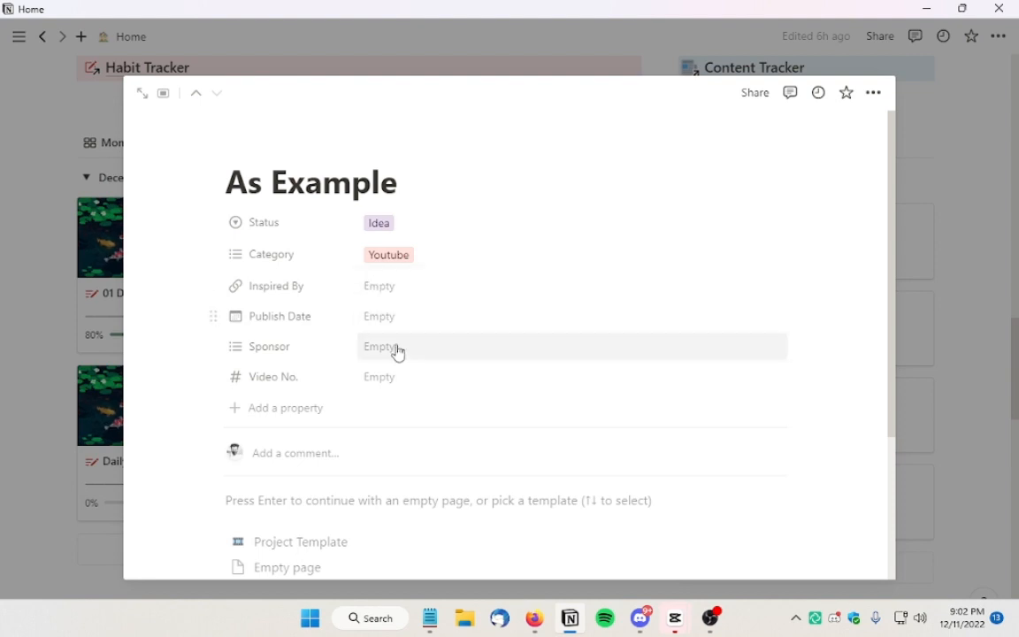
left_click(395, 349)
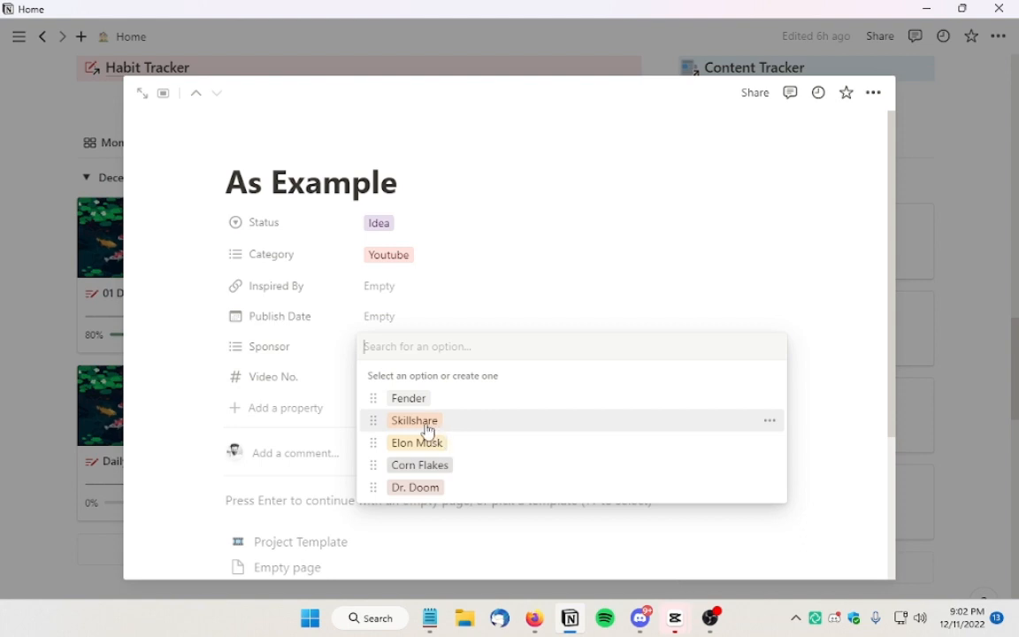
key("Escape")
left_click(439, 376)
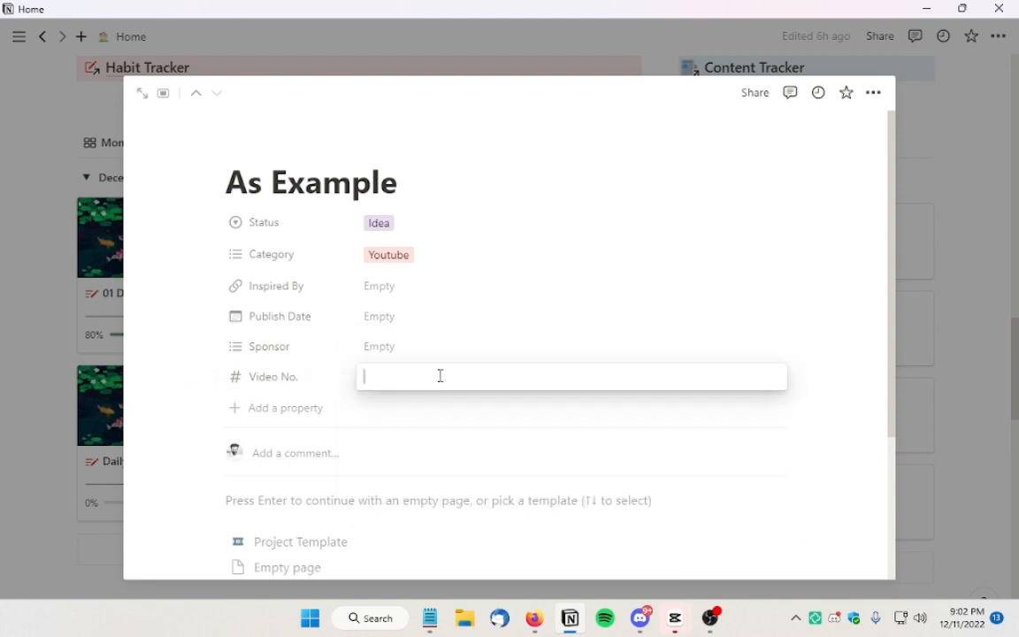
key("Escape")
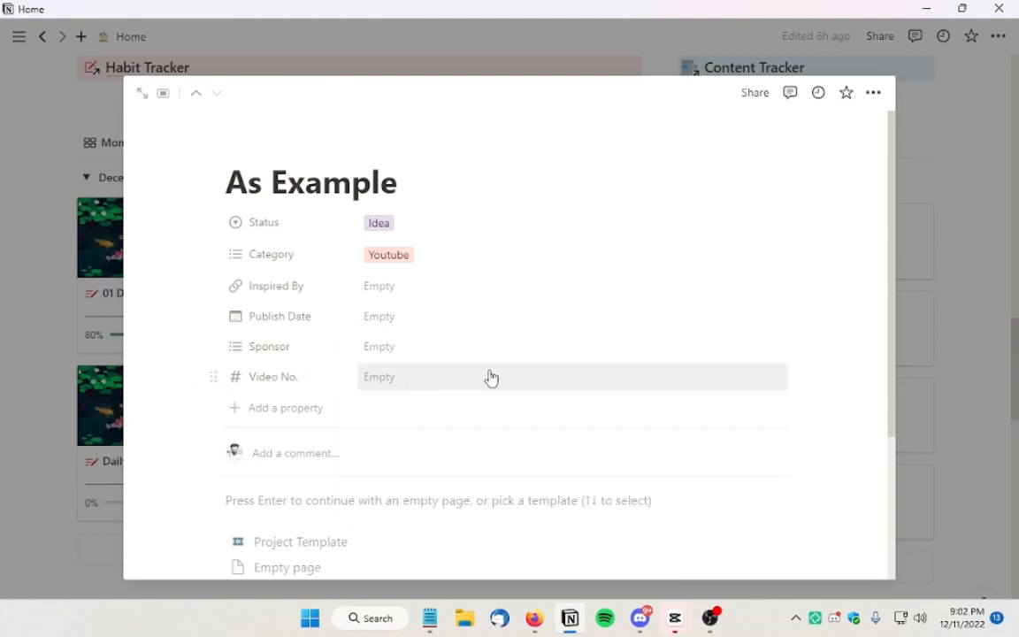
left_click(78, 252)
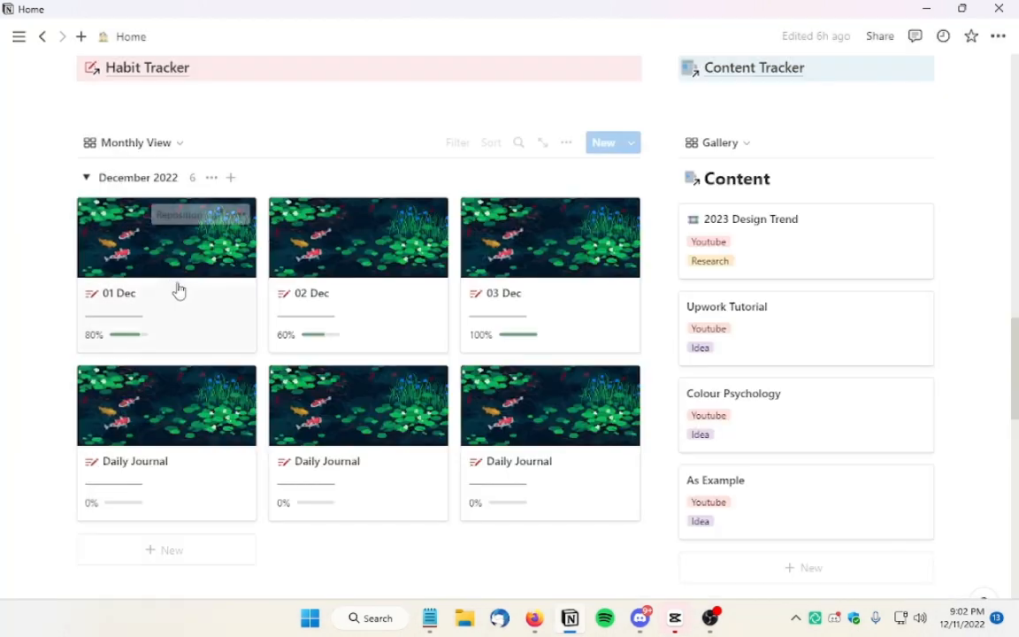
Delete the "As Example" entry from the Content gallery
right_click(789, 493)
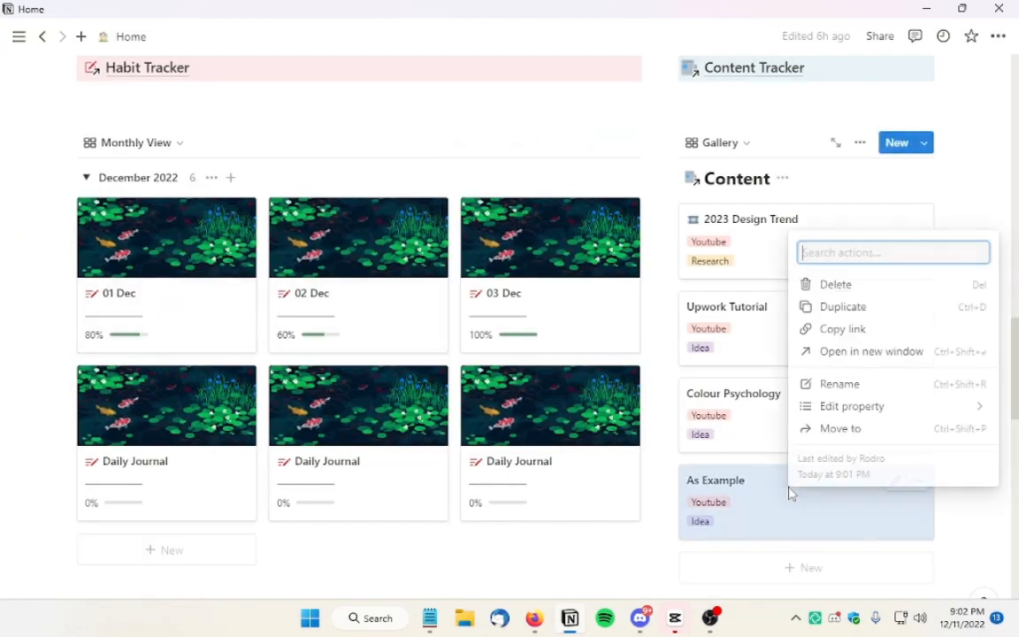
left_click(835, 285)
Add a new entry titled "Youtube" to the Subscriptions gallery of the Finance Tracker
scroll(778, 327, "down", 3)
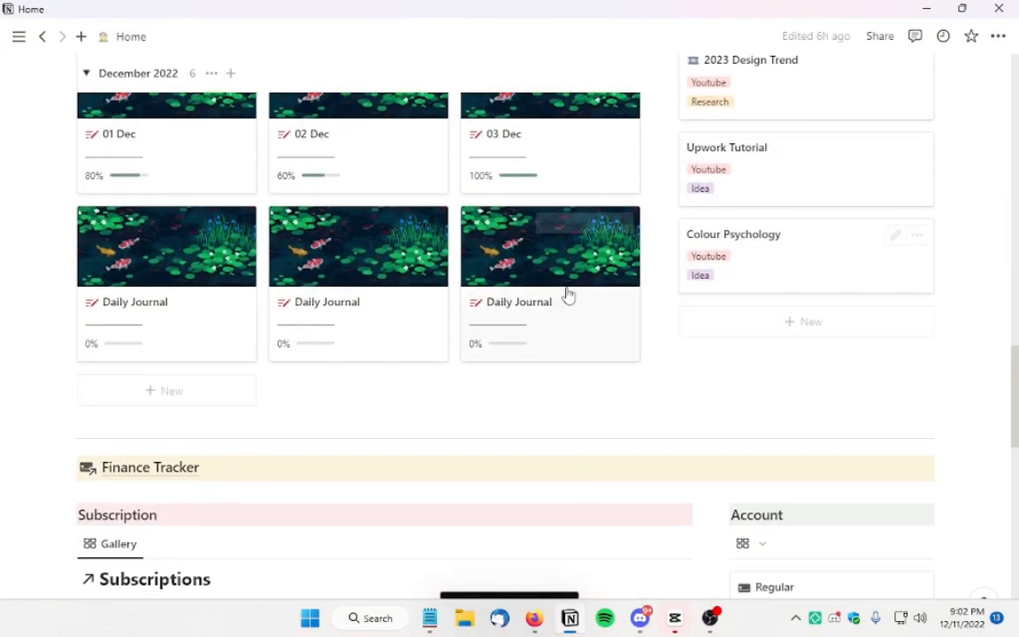
mouse_move(567, 295)
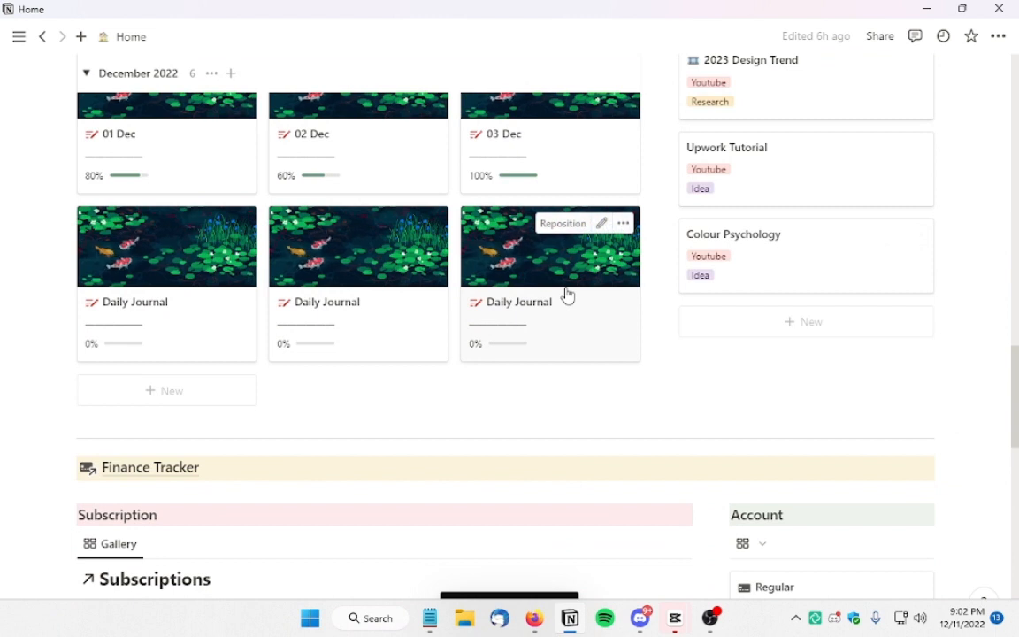
scroll(566, 292, "down", 1)
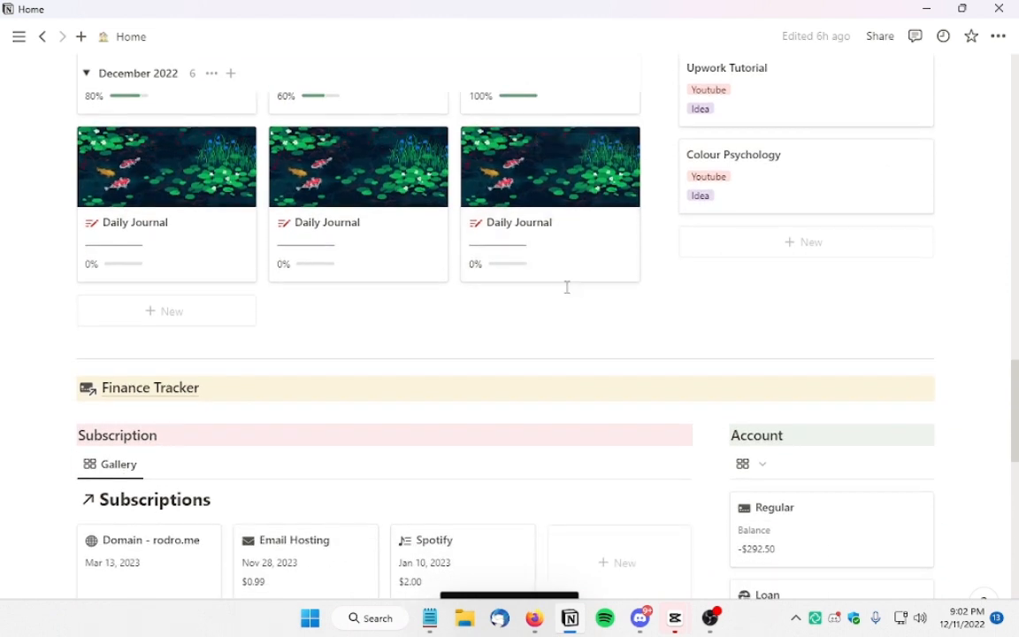
scroll(567, 287, "down", 1)
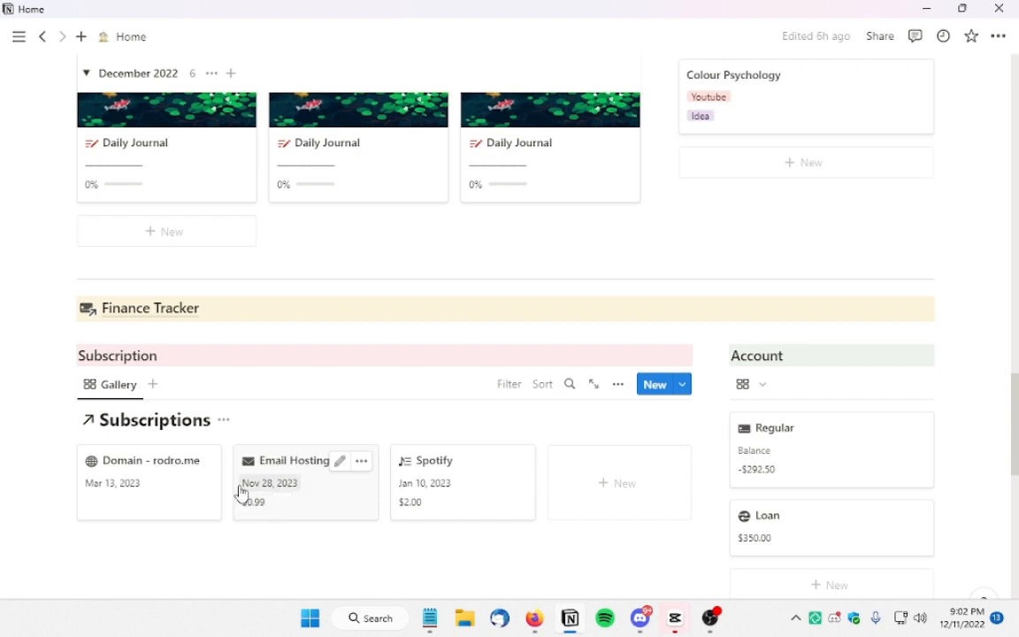
left_click(614, 482)
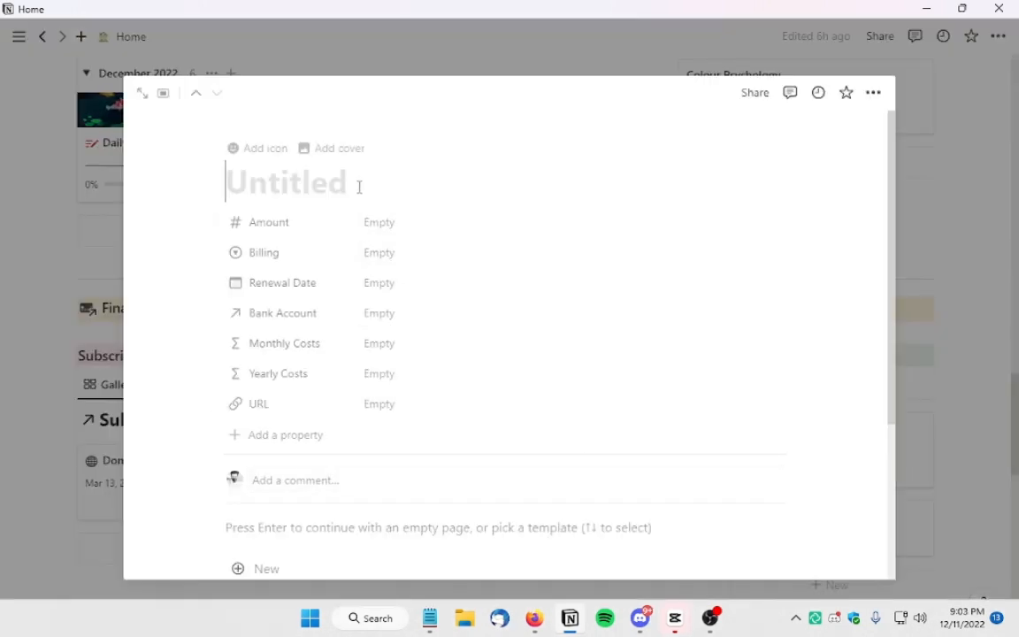
type("Youtube")
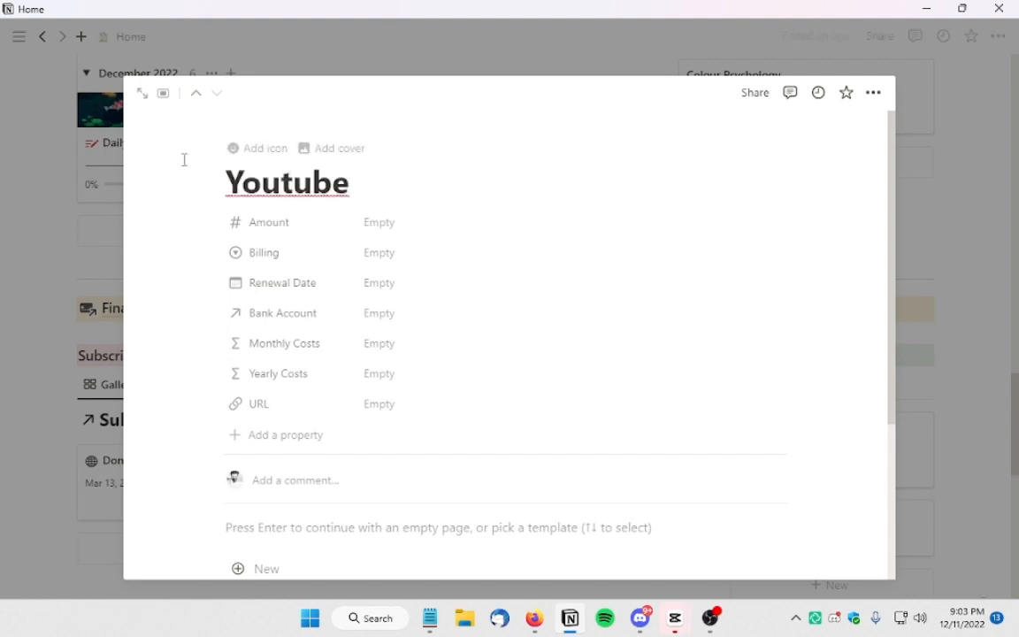
Give the Youtube subscription page the circled play icon, found by searching the icon set for "video"
left_click(260, 152)
left_click(275, 220)
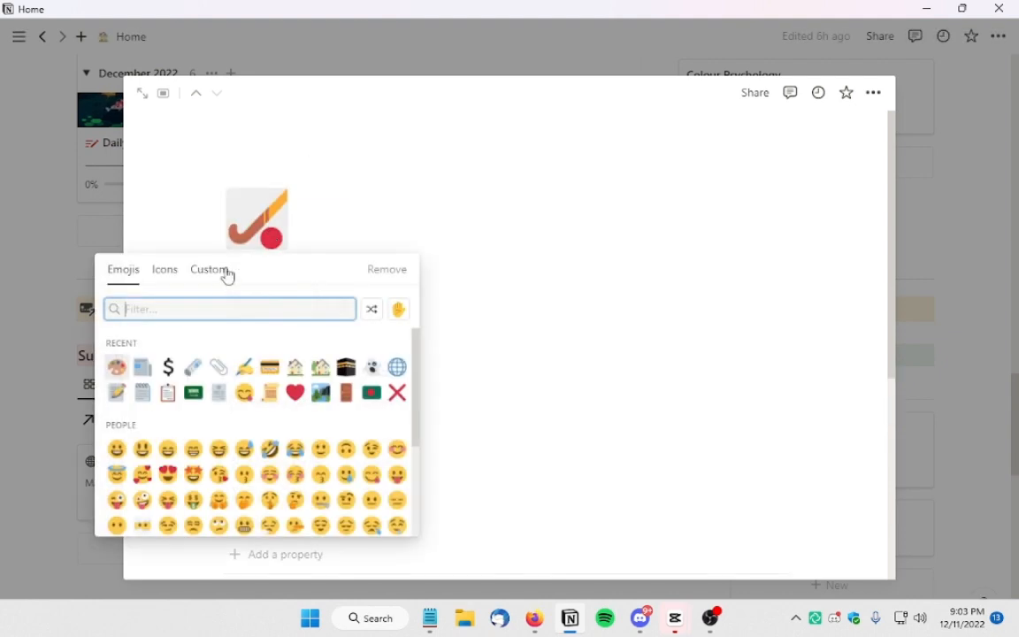
left_click(161, 274)
type("video")
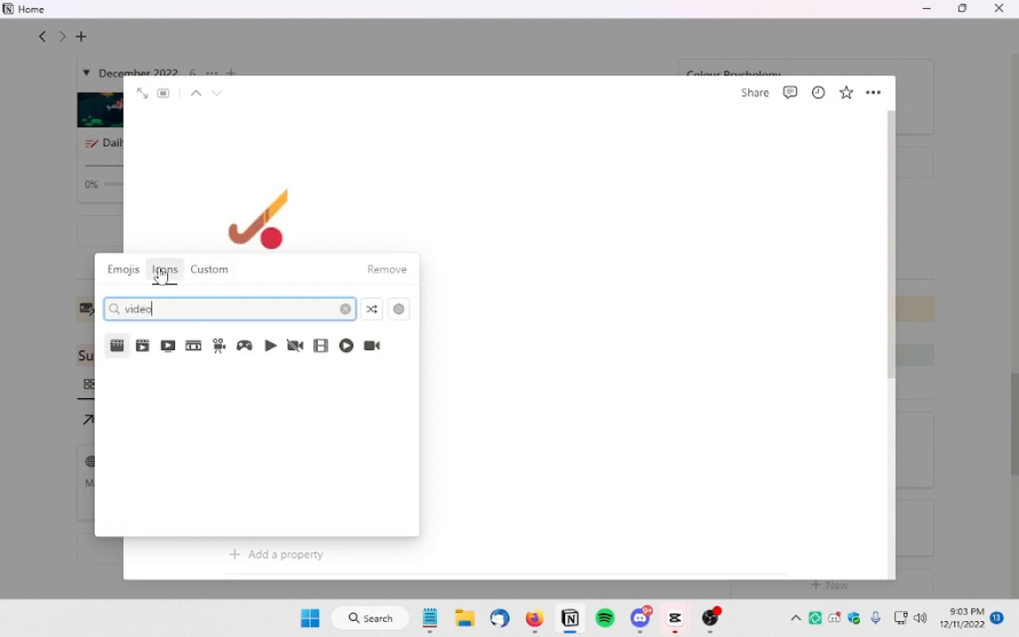
mouse_move(345, 347)
left_click(320, 372)
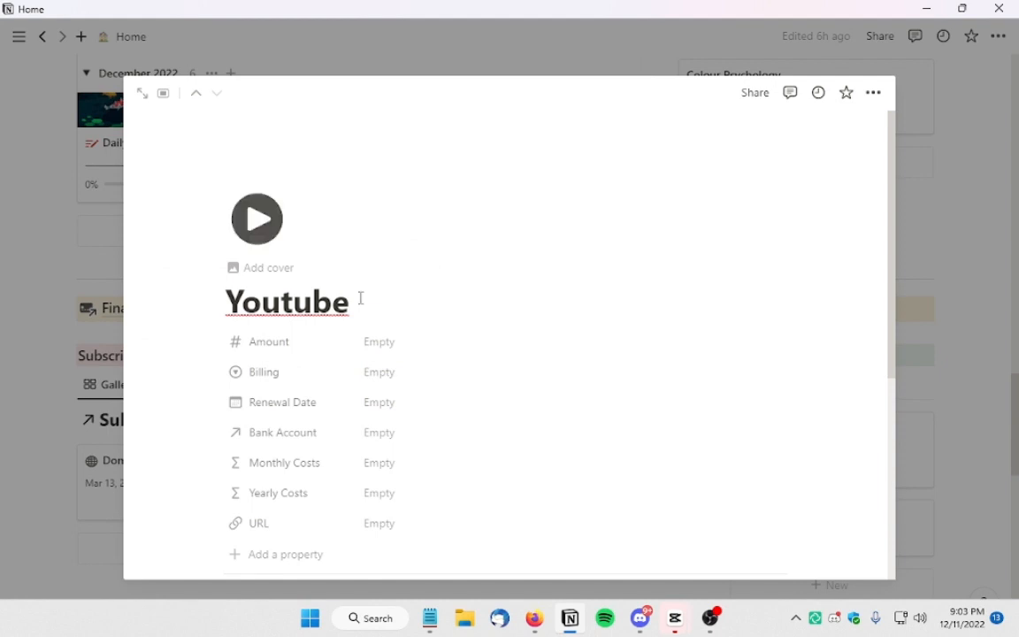
Set the Amount of the Youtube subscription to $110
scroll(359, 298, "down", 3)
scroll(347, 251, "up", 2)
left_click(420, 261)
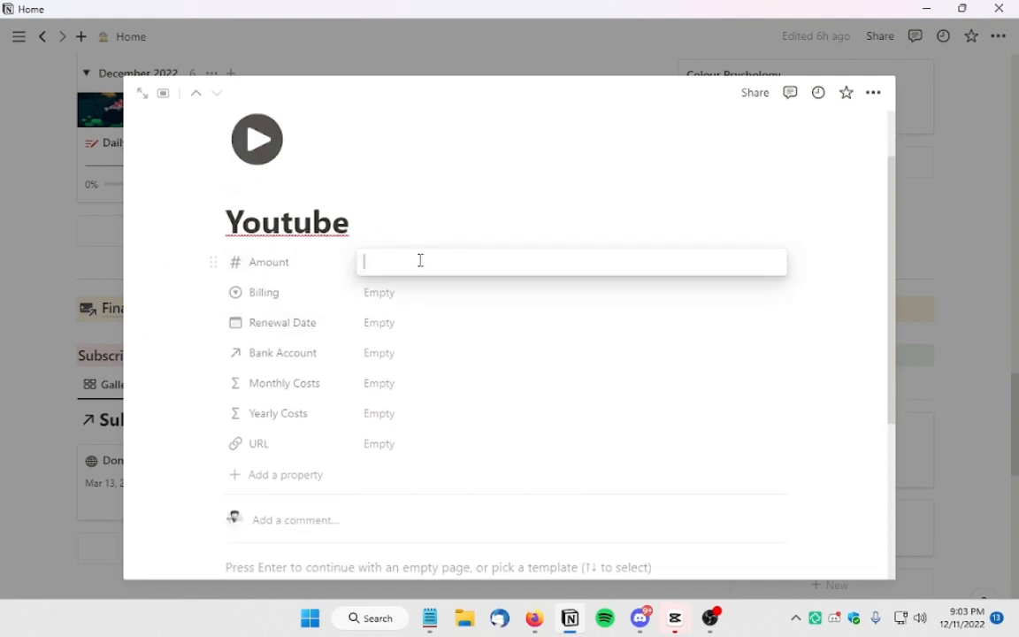
type("11")
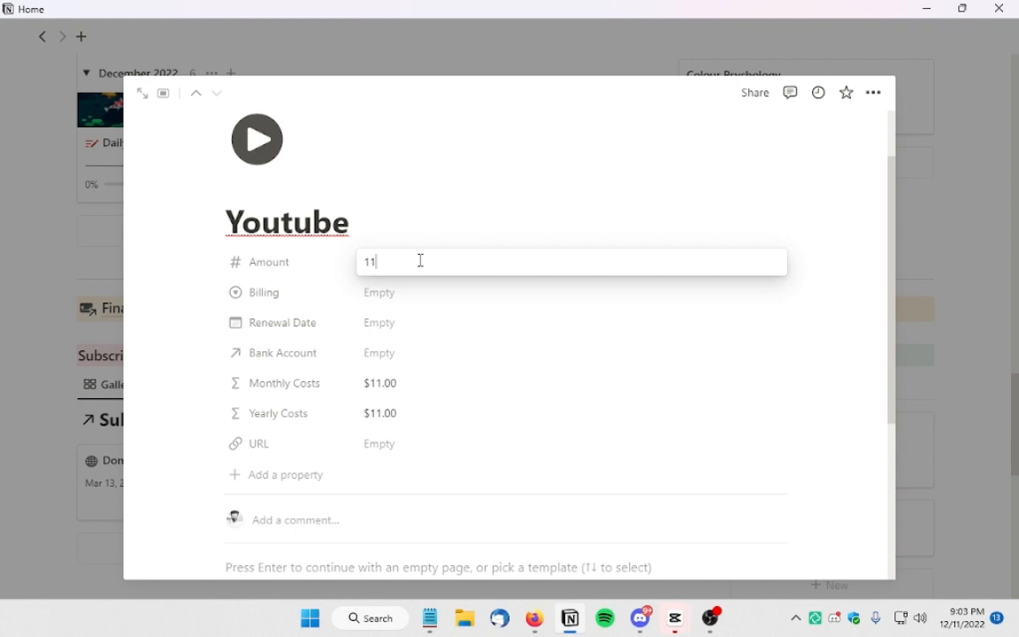
key("BackSpace")
type("10")
key("Return")
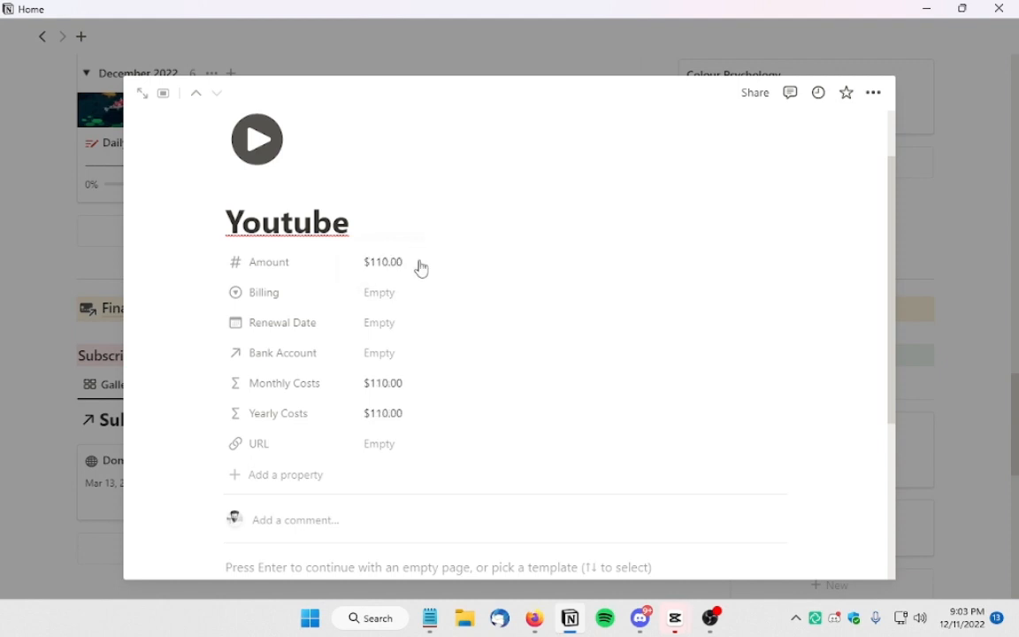
Set the Youtube subscription's Billing to Yearly and its Renewal Date to December 12, 2022
left_click(415, 291)
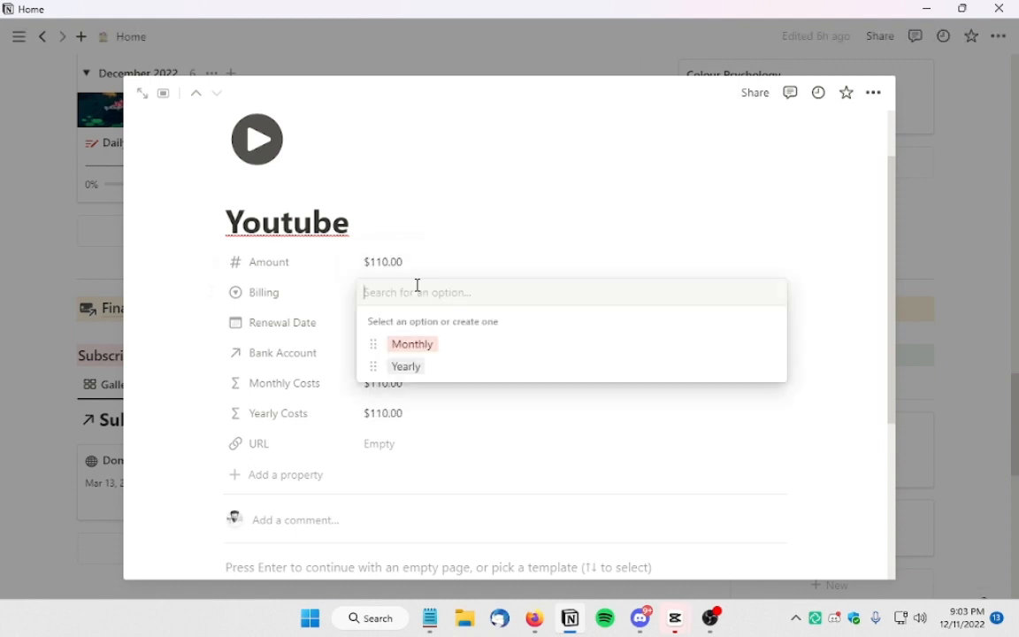
left_click(434, 366)
left_click(411, 336)
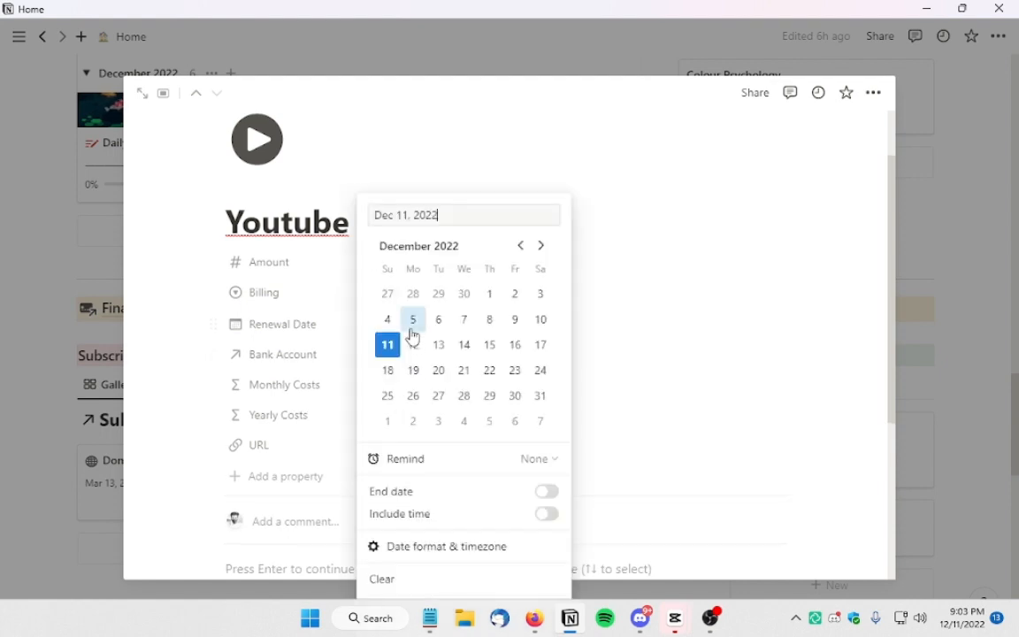
left_click(413, 344)
left_click(334, 333)
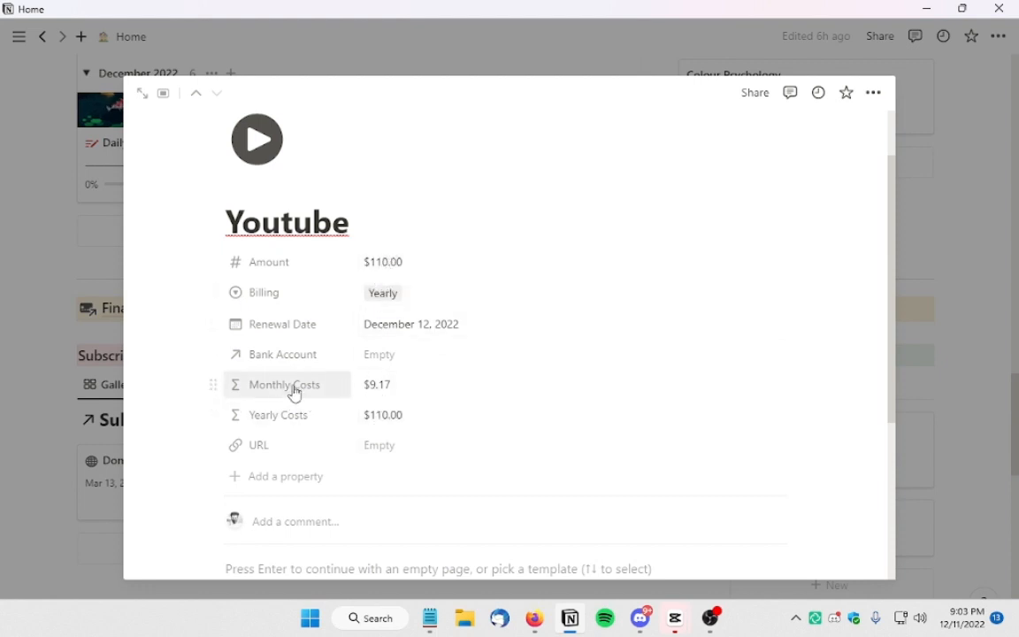
Change the Amount of the Youtube subscription to $120 and close its page
left_click(384, 262)
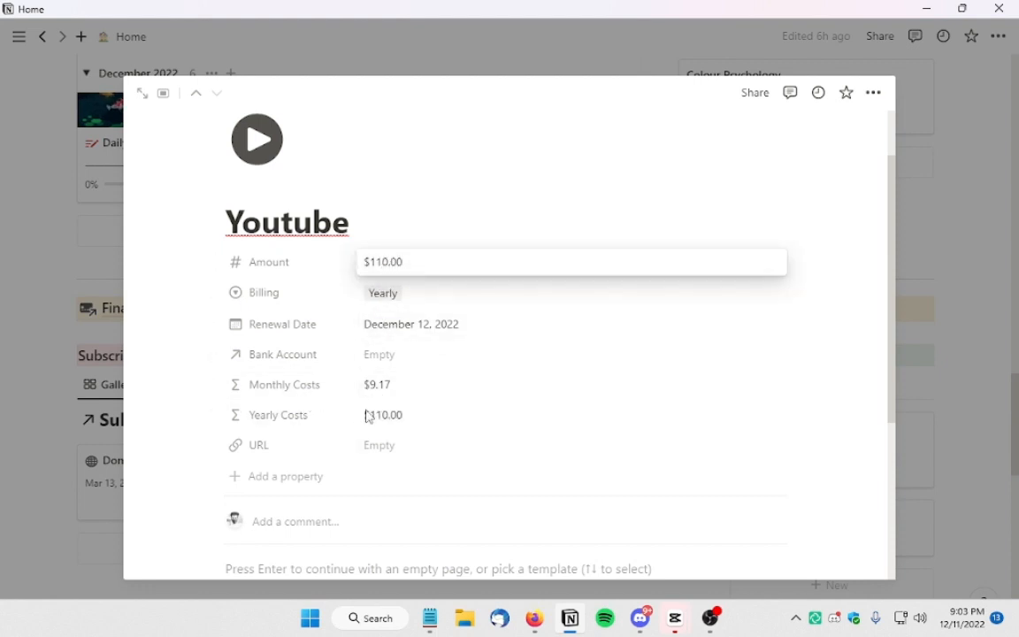
key("Escape")
left_click(380, 261)
key("BackSpace")
type("2")
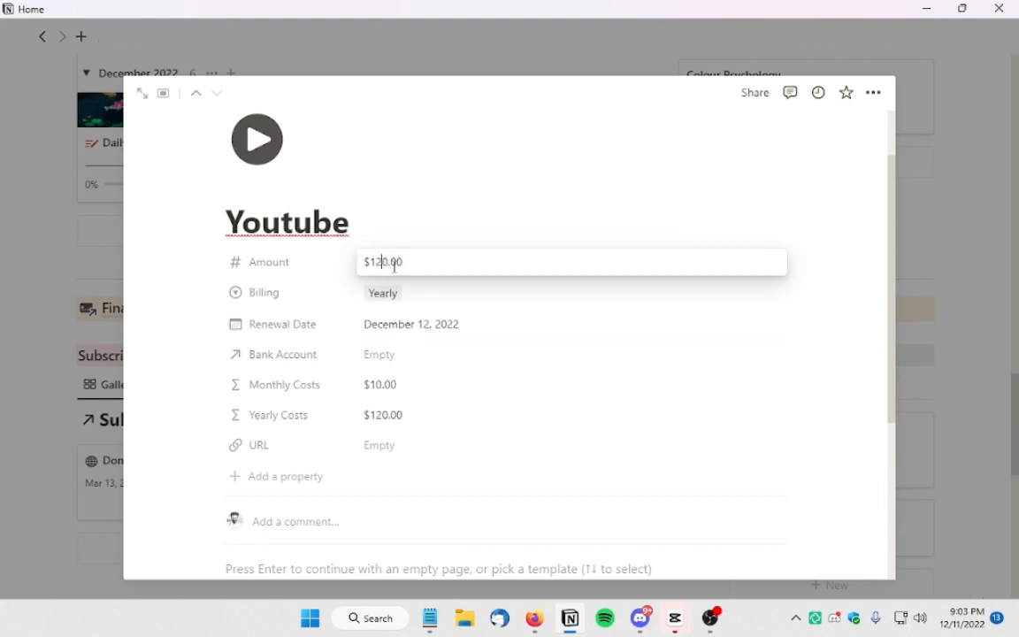
key("Escape")
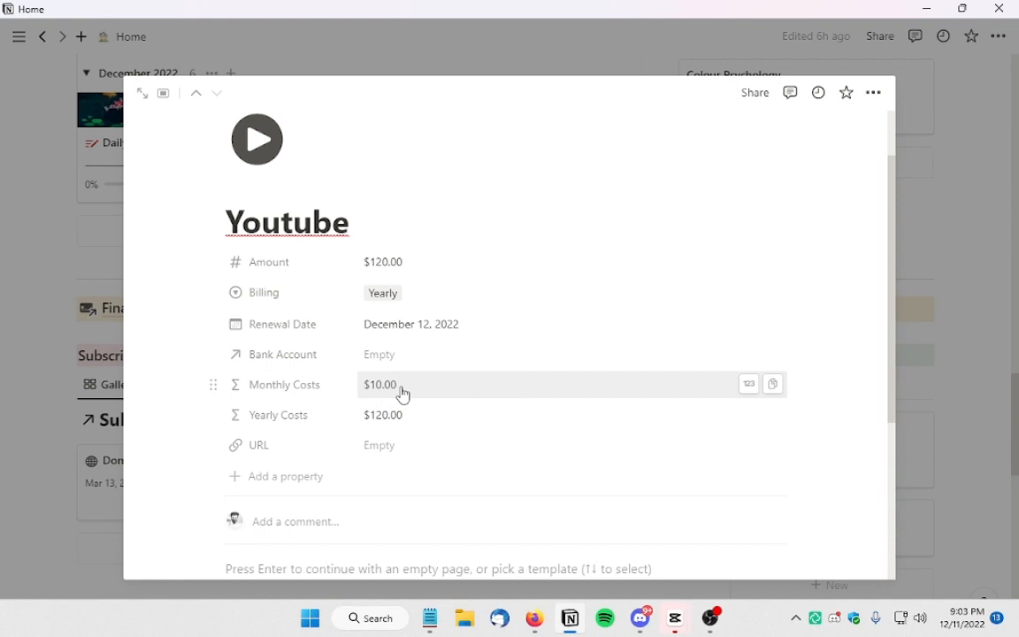
left_click(40, 348)
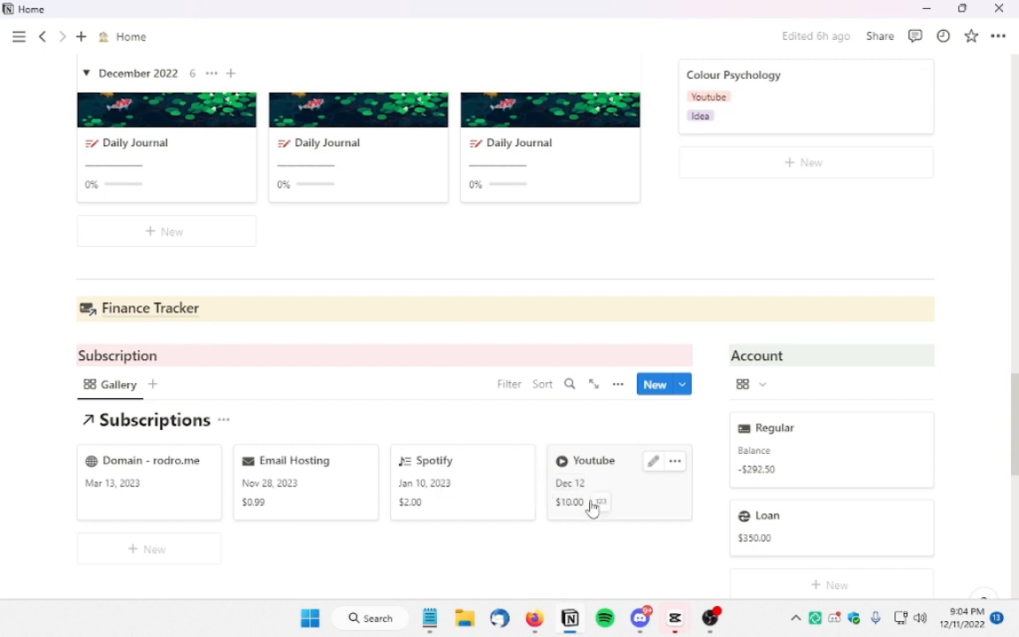
Reopen the Youtube subscription, set its Renewal Date to December 15, 2022, and close its page
left_click(617, 487)
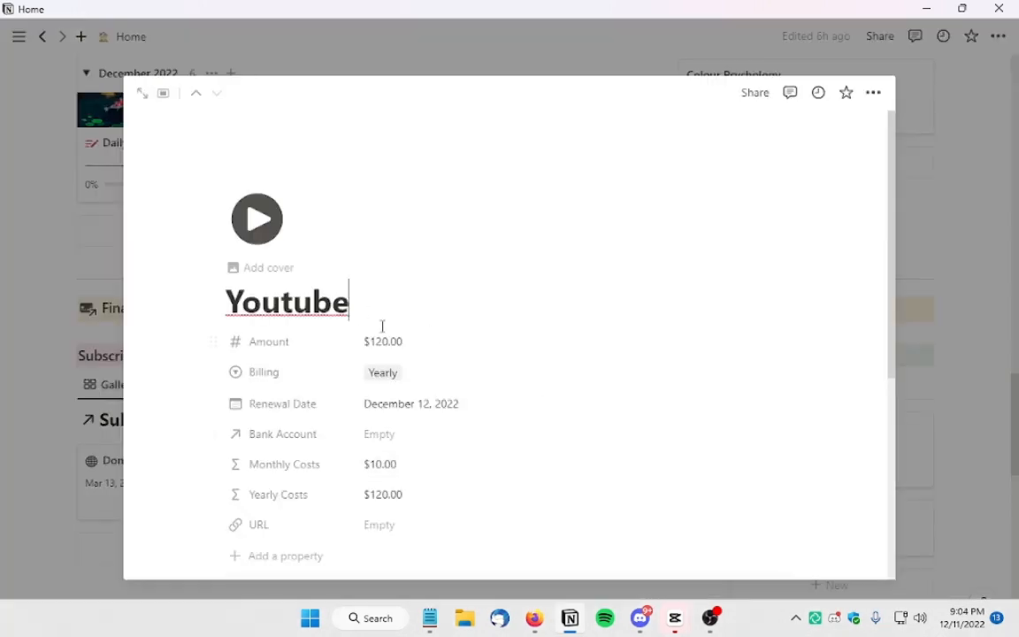
left_click(421, 332)
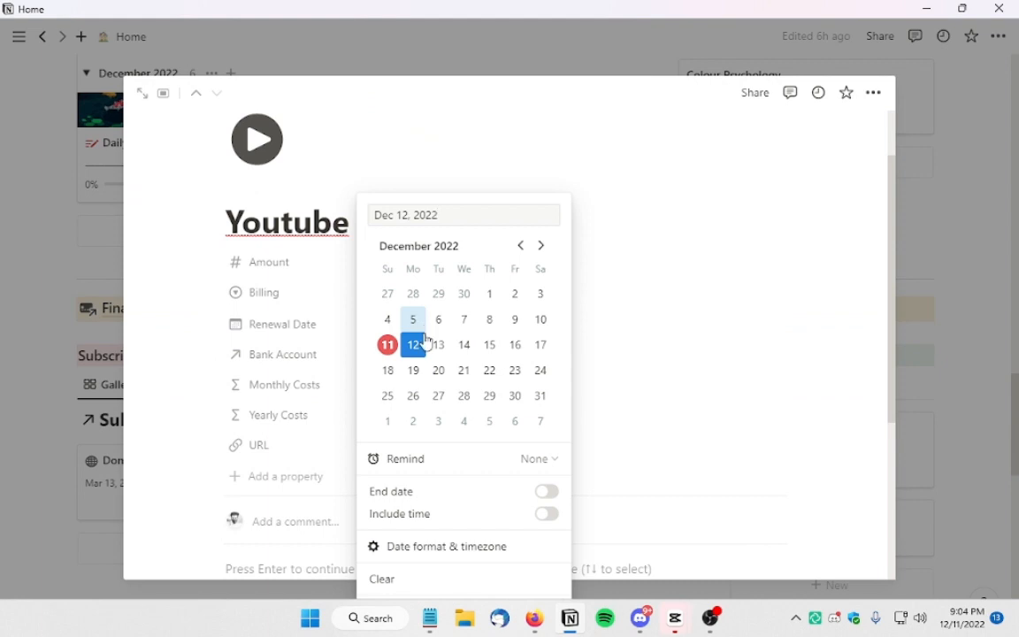
left_click(496, 351)
key("Escape")
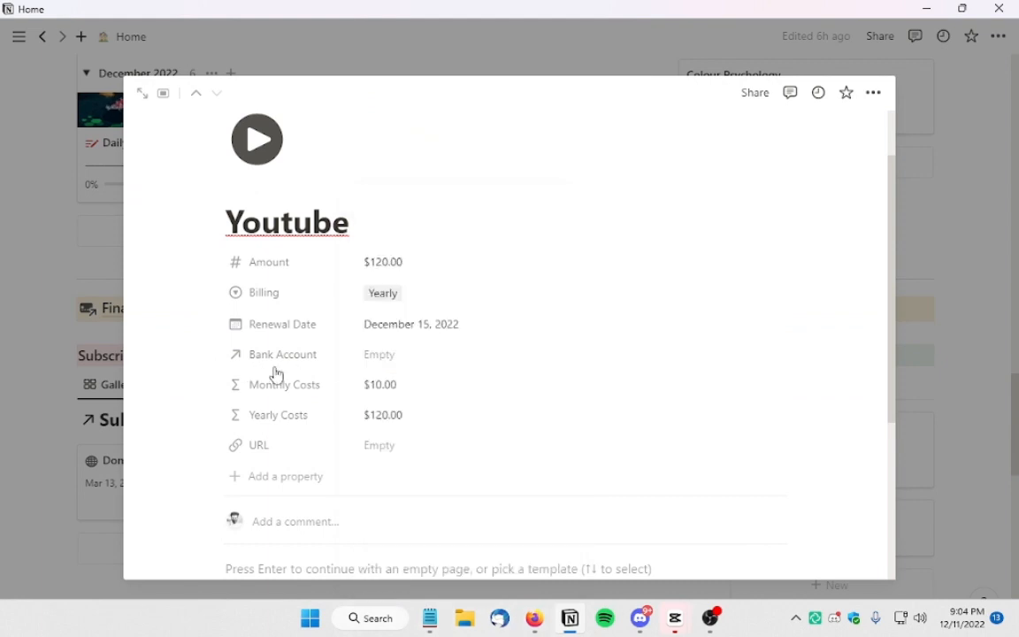
left_click(75, 374)
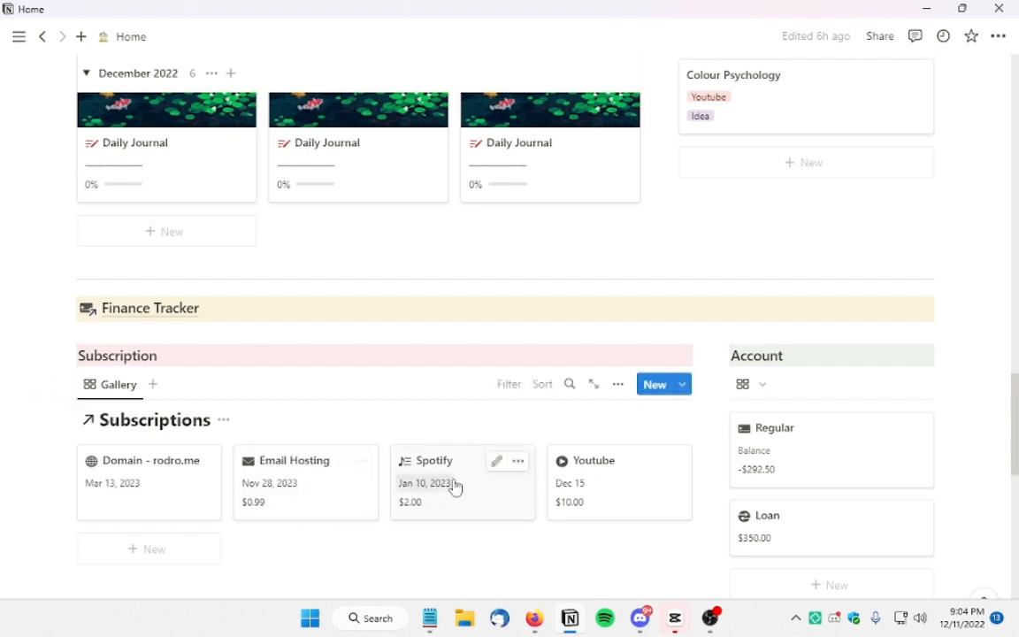
Change the Youtube subscription's Renewal Date to March 7, 2023 and close its page
left_click(621, 486)
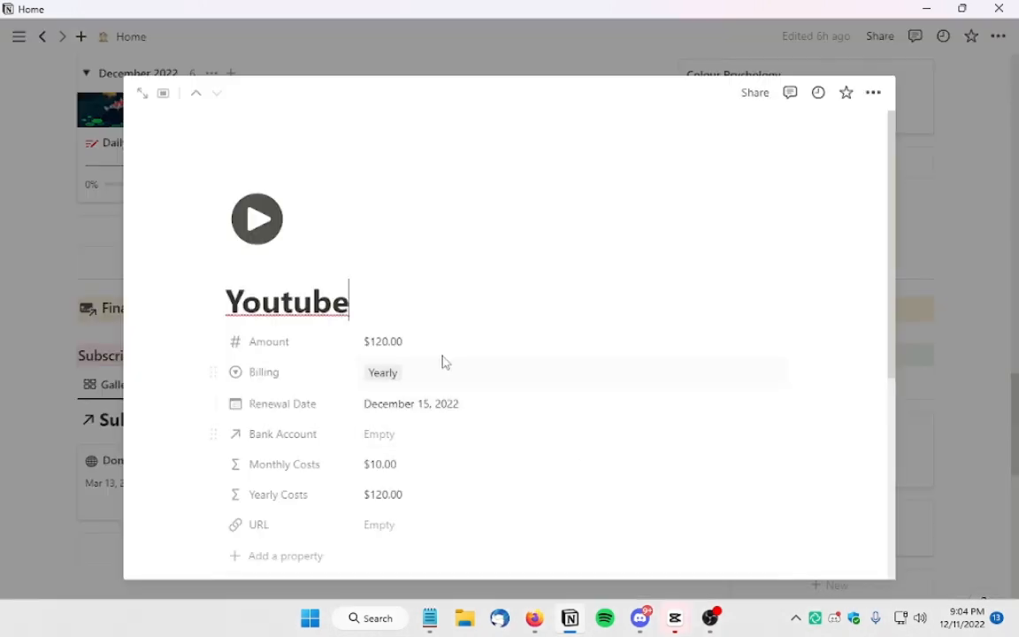
left_click(415, 409)
left_click(541, 244)
left_click(540, 245)
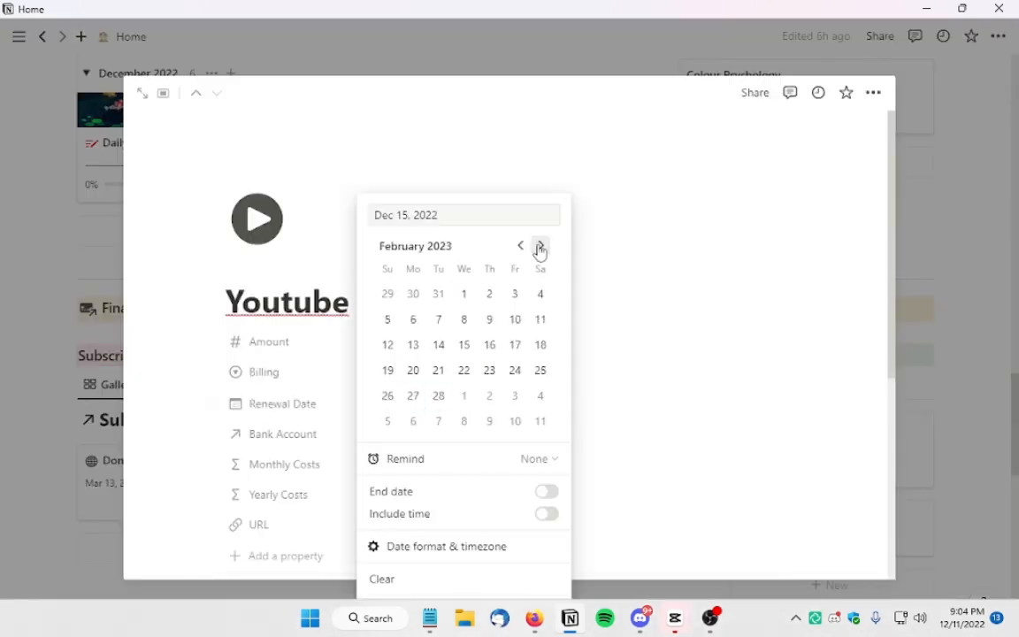
left_click(540, 245)
left_click(439, 319)
left_click(78, 355)
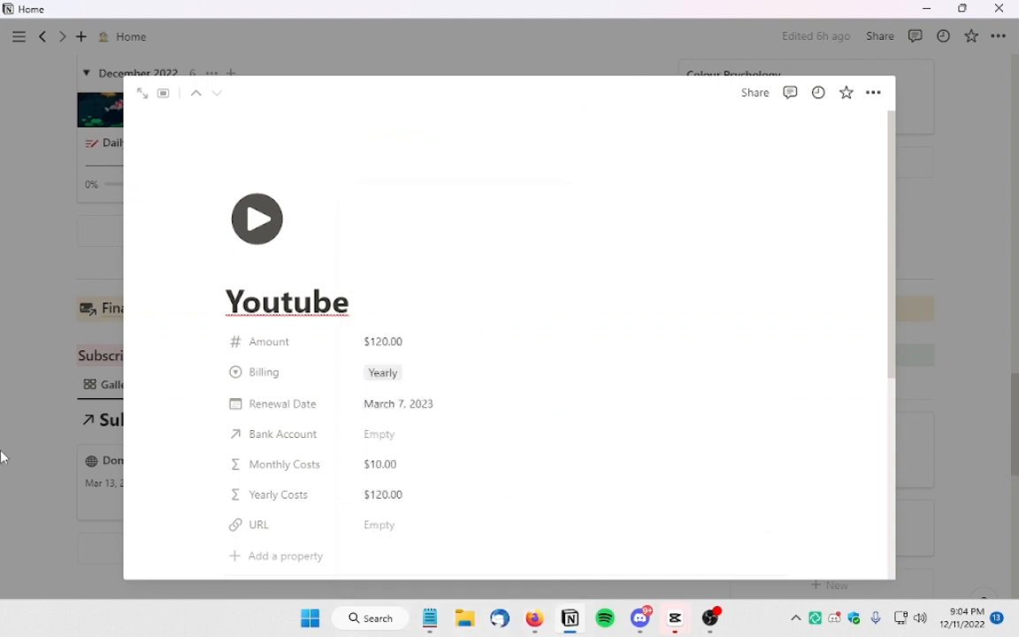
left_click(4, 411)
Check the Youtube subscription's renewal date and cost properties without changing them, and close its page
left_click(596, 489)
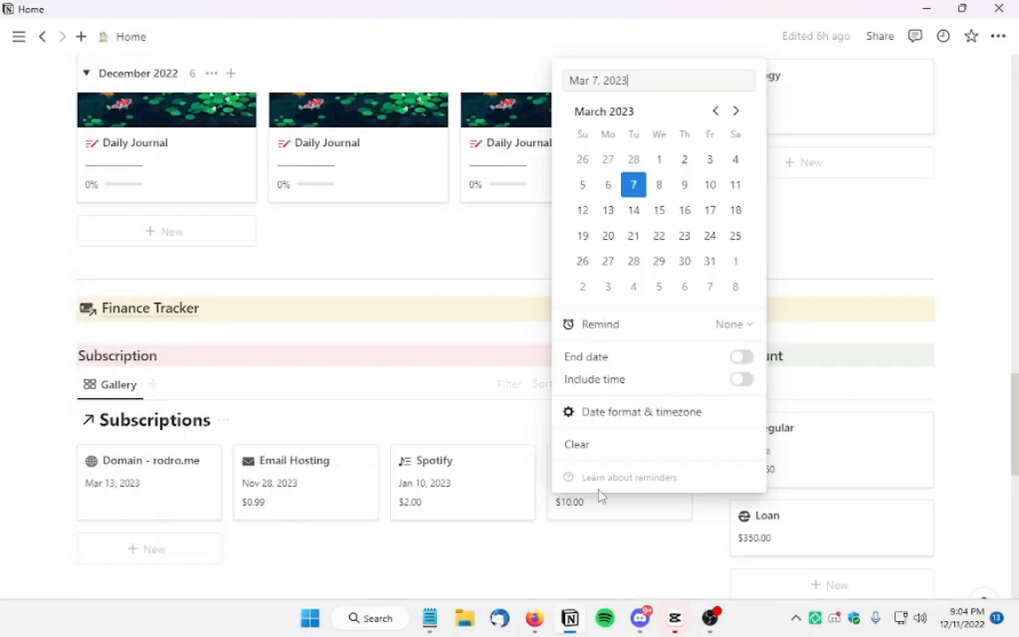
left_click(521, 564)
left_click(641, 509)
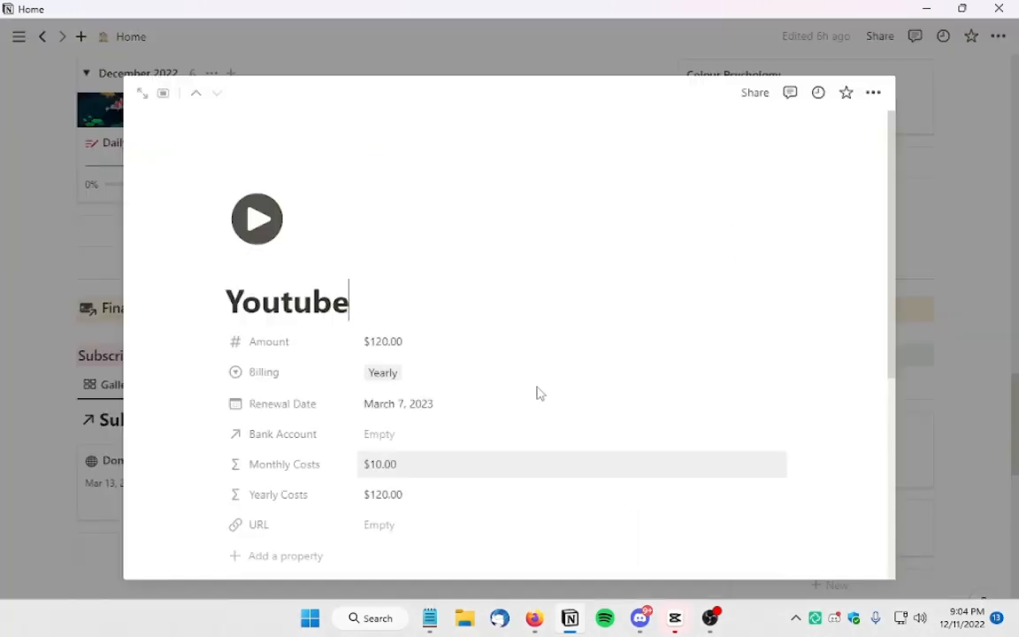
left_click(44, 394)
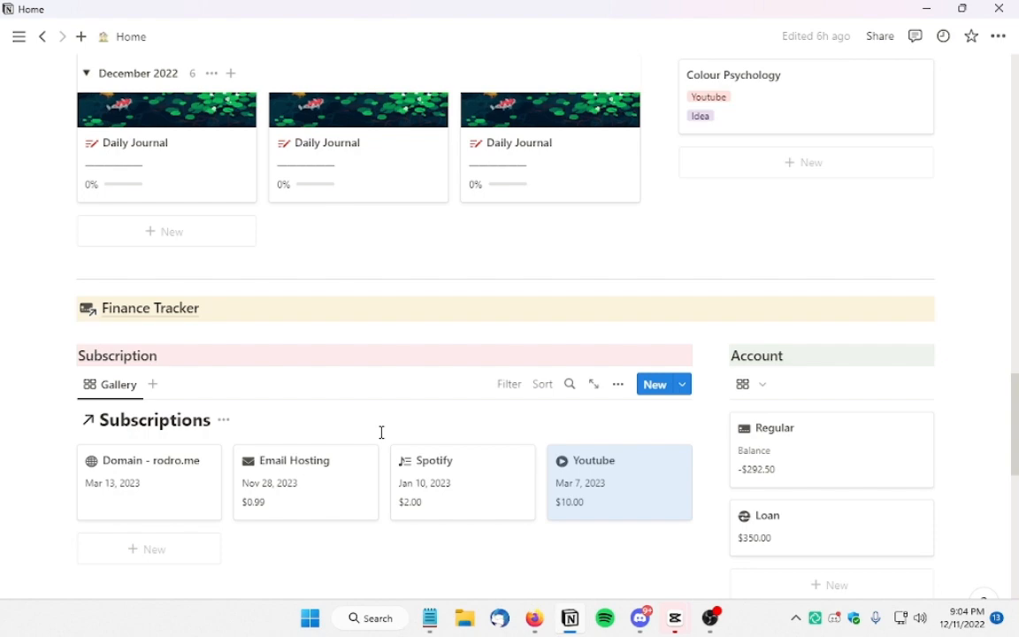
Review the Home dashboard once more, from the cover and page links through the goal, book, reading, ToDo, habit and content sections
scroll(381, 433, "up", 15)
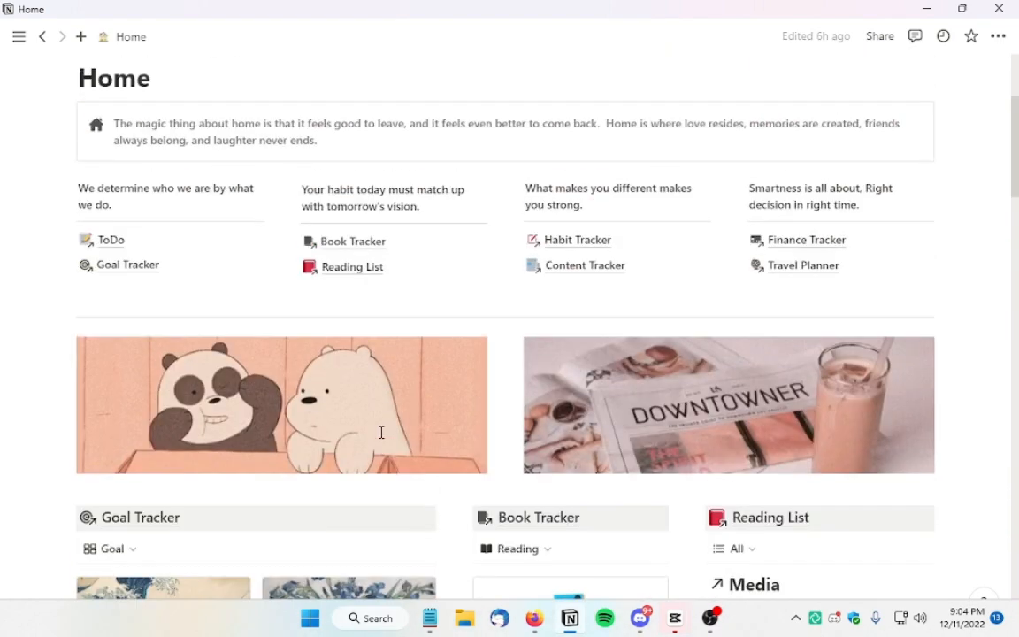
scroll(381, 432, "up", 5)
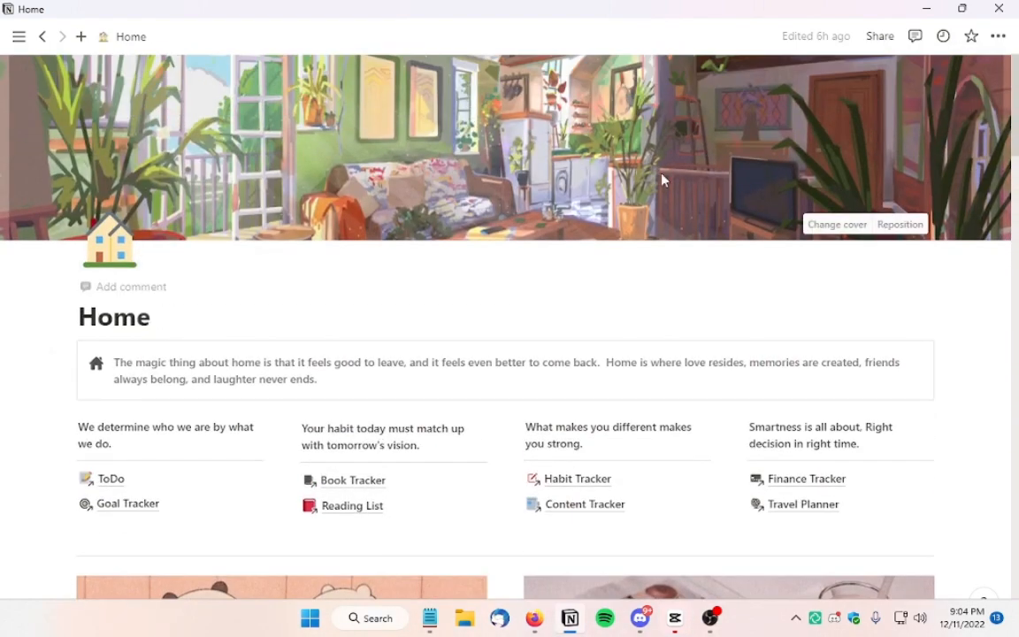
scroll(333, 226, "down", 3)
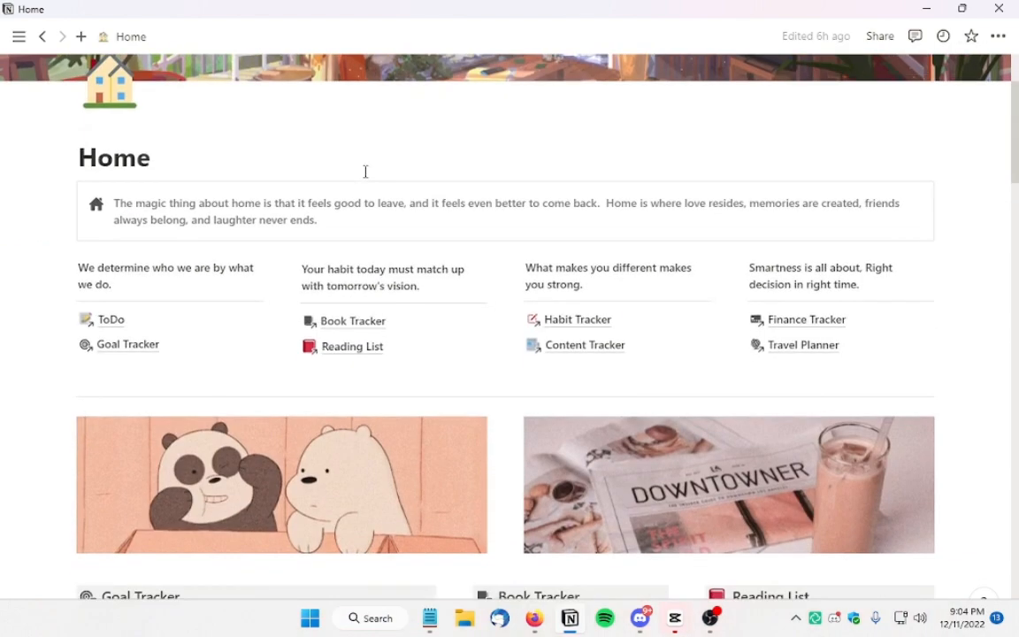
scroll(365, 171, "down", 5)
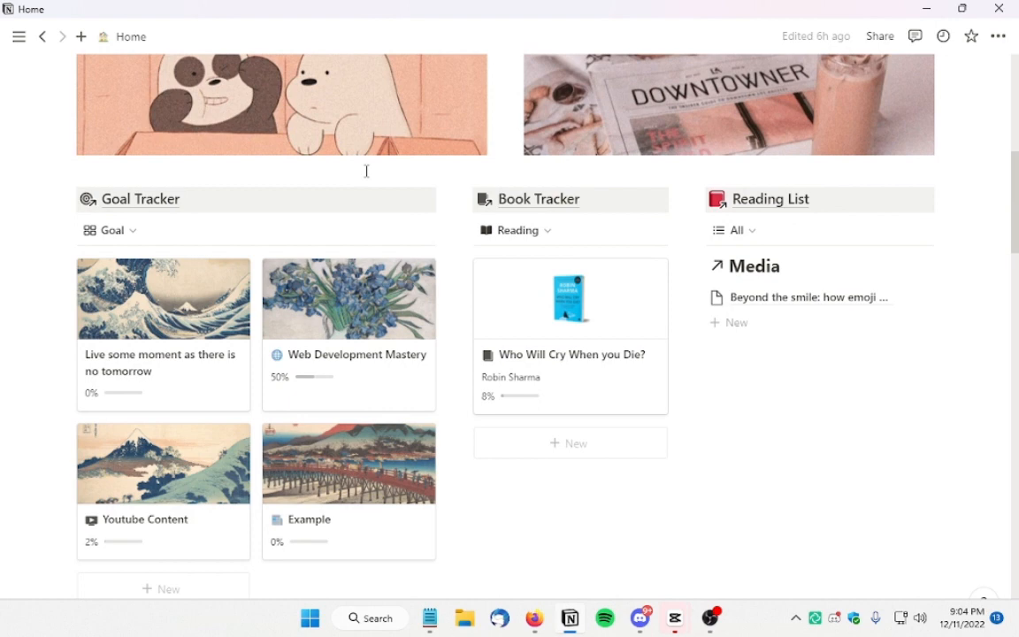
scroll(617, 314, "down", 6)
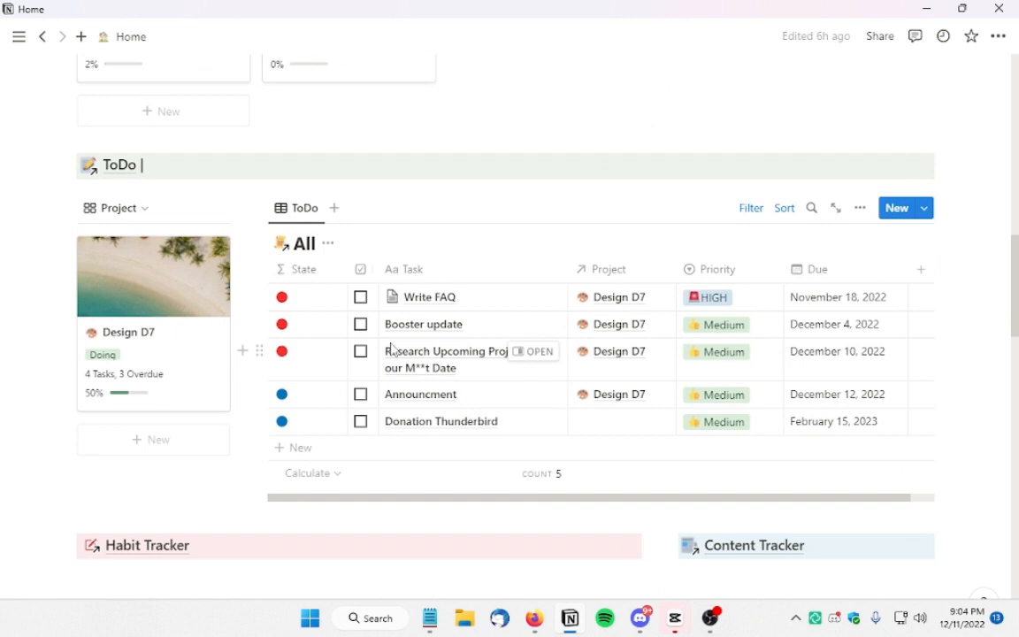
scroll(392, 347, "down", 4)
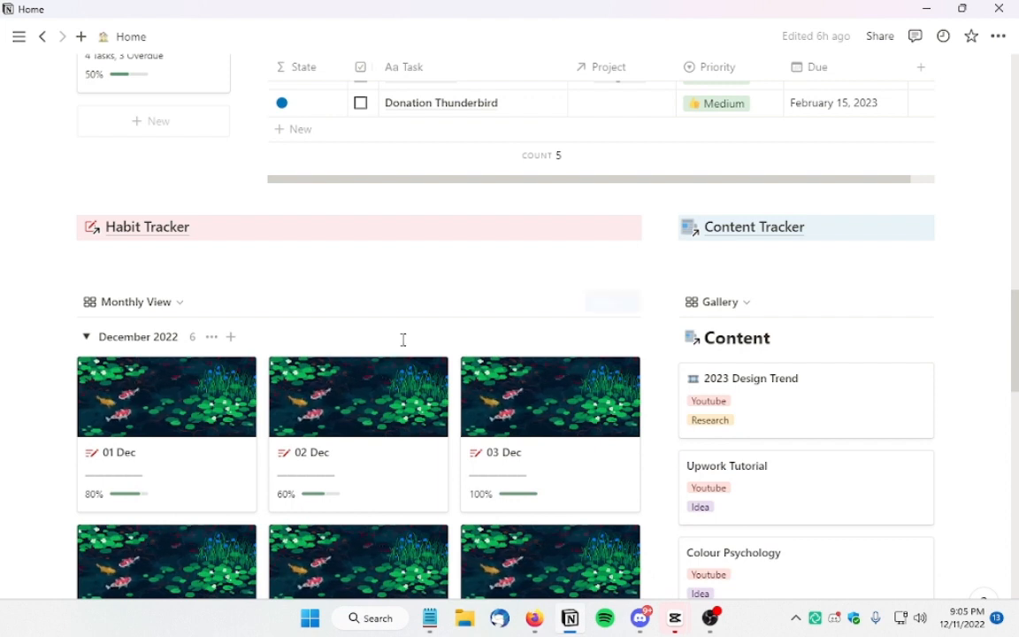
scroll(403, 339, "up", 5)
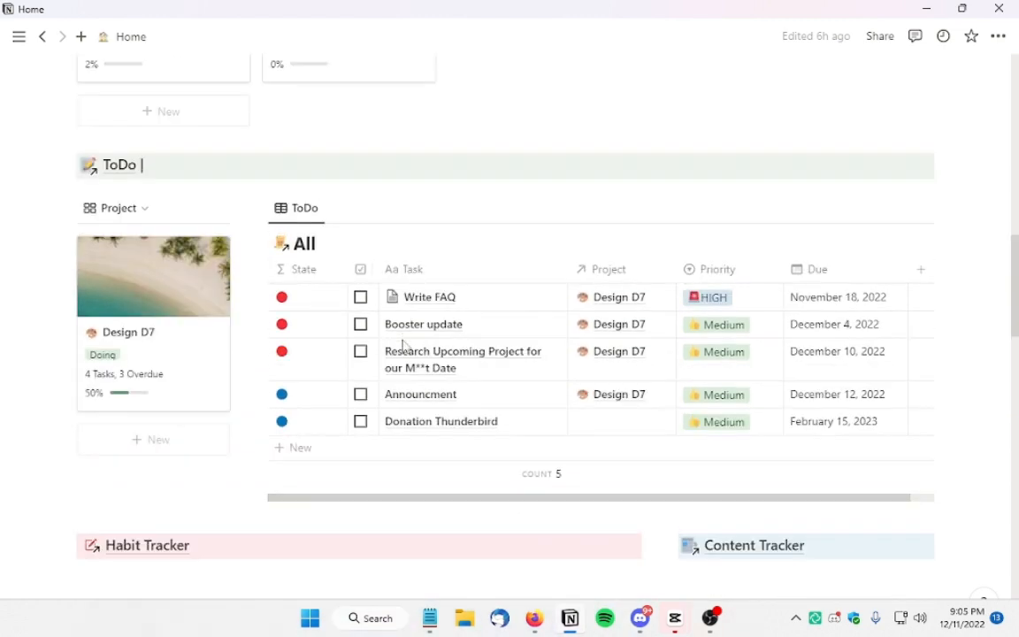
scroll(403, 343, "up", 8)
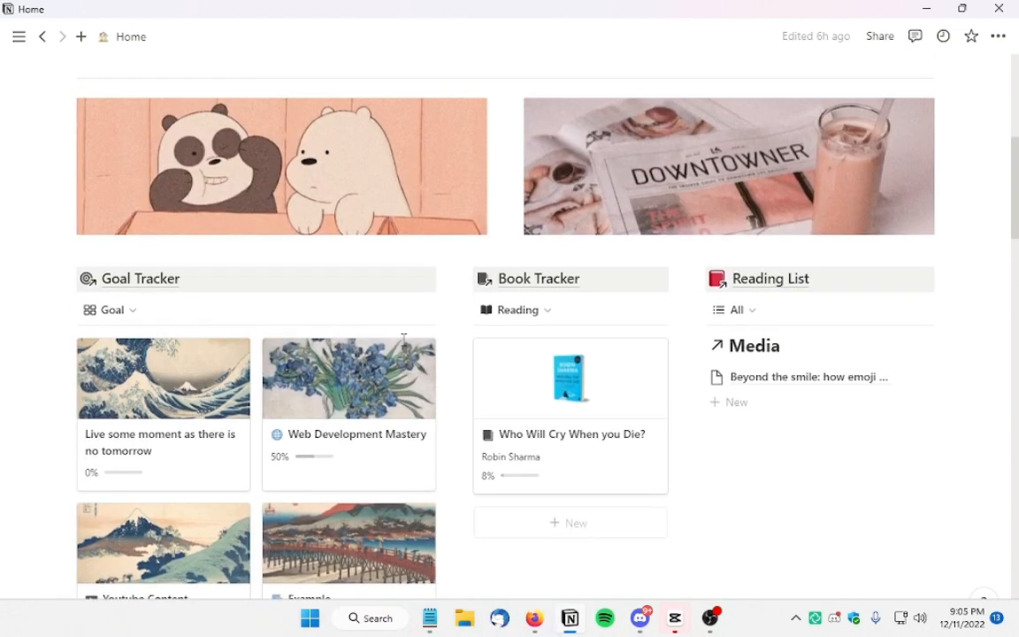